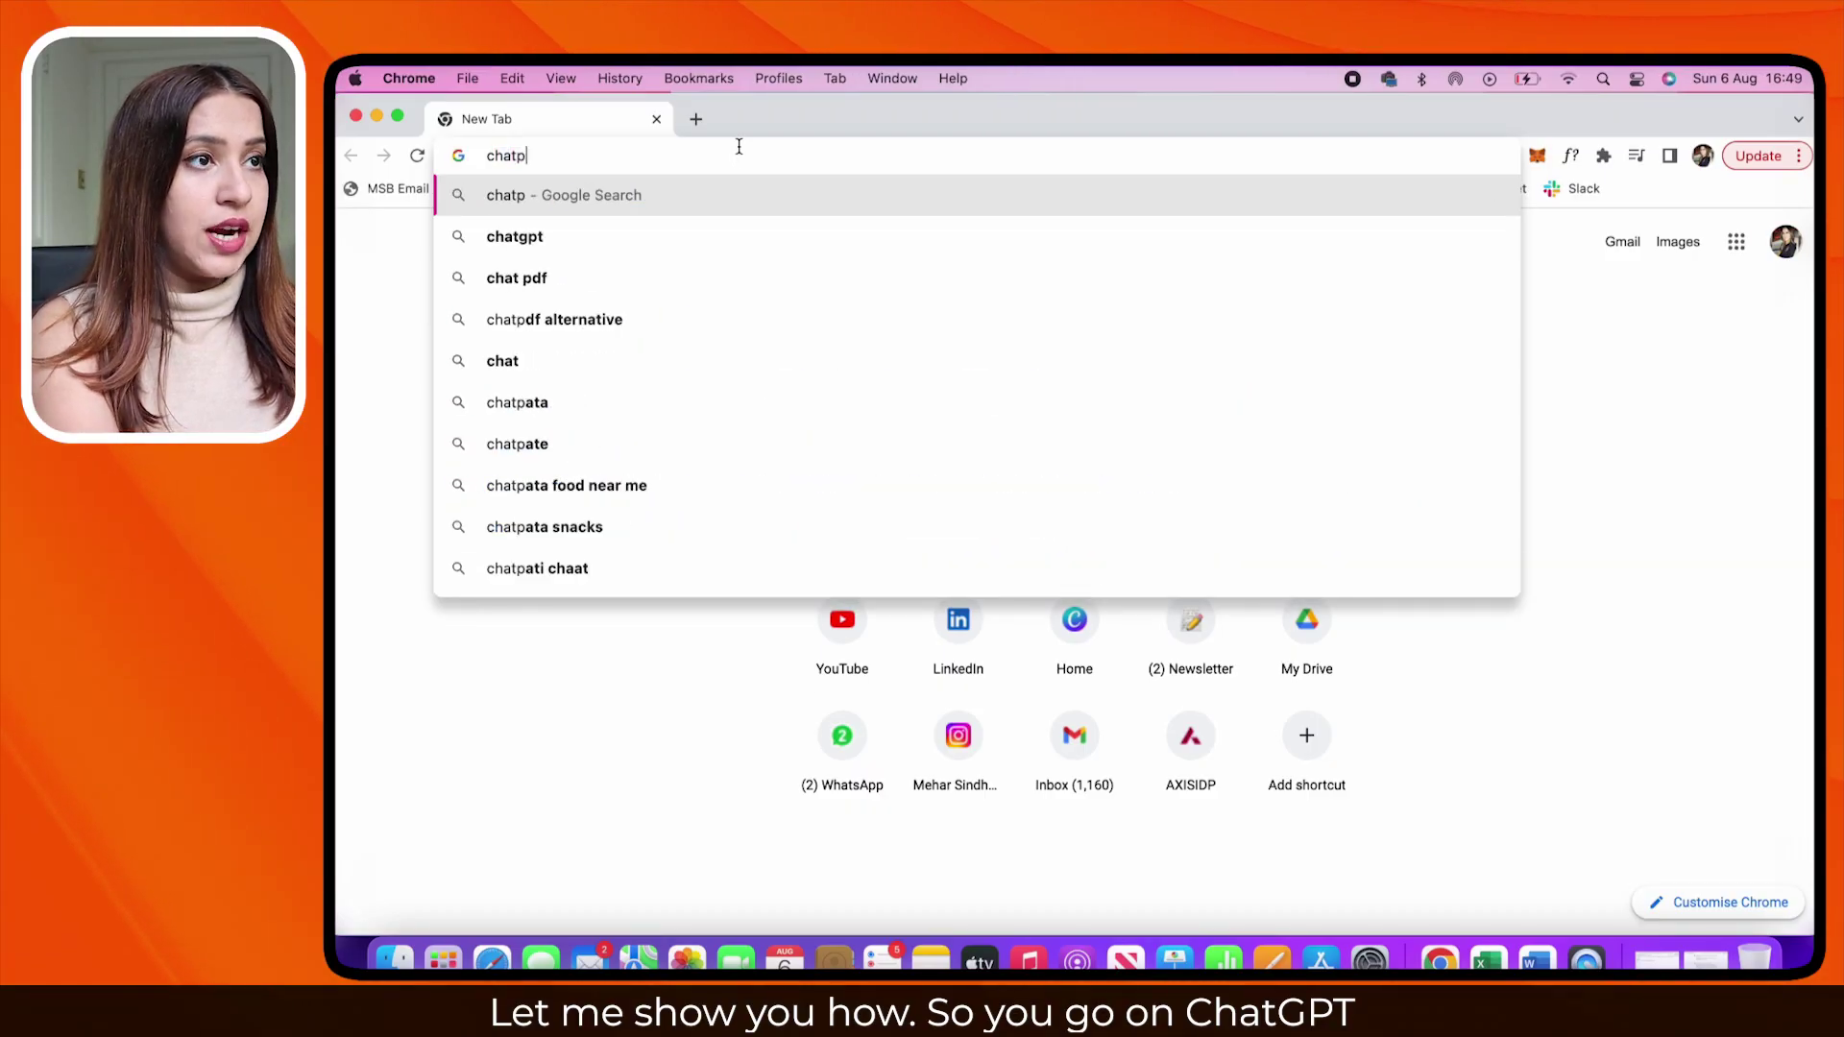
Log into ChatGPT at chat.openai.com and load linkedin.com/feed in a new tab
{"action": "key", "text": "Return"}
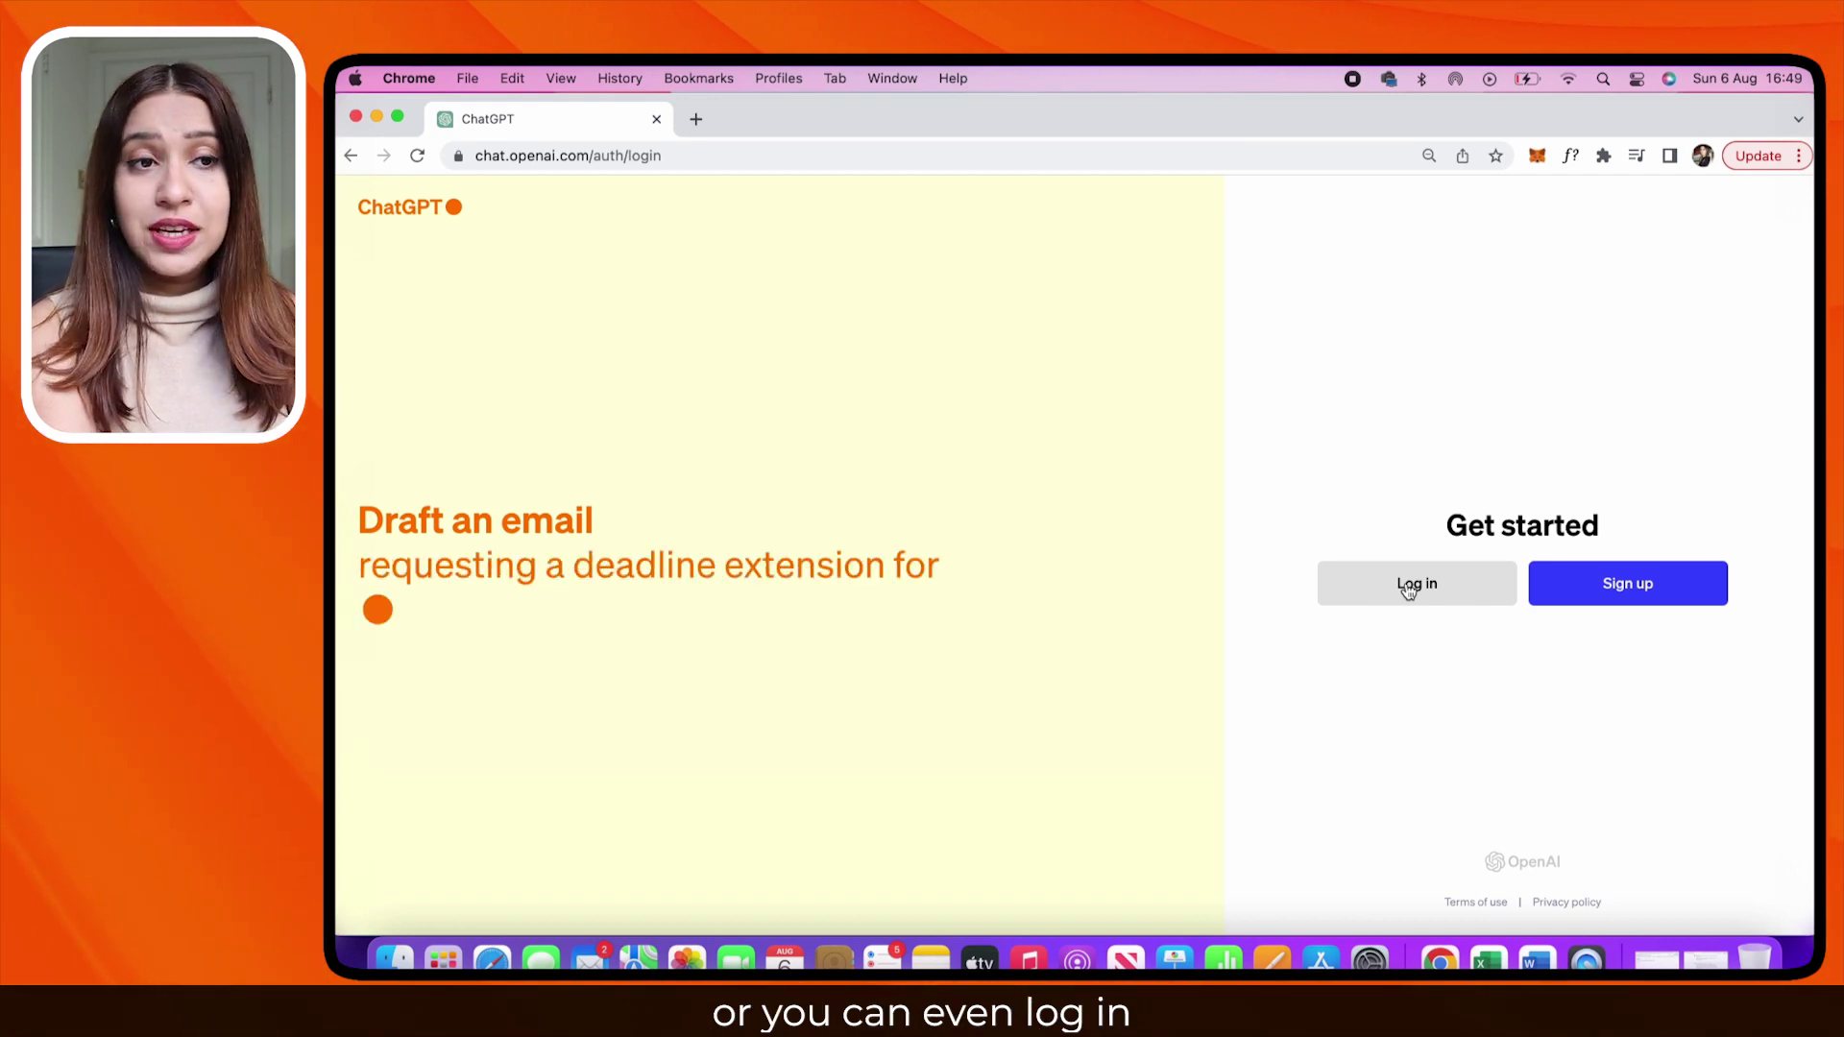
{"action": "left_click", "coordinate": [1409, 590]}
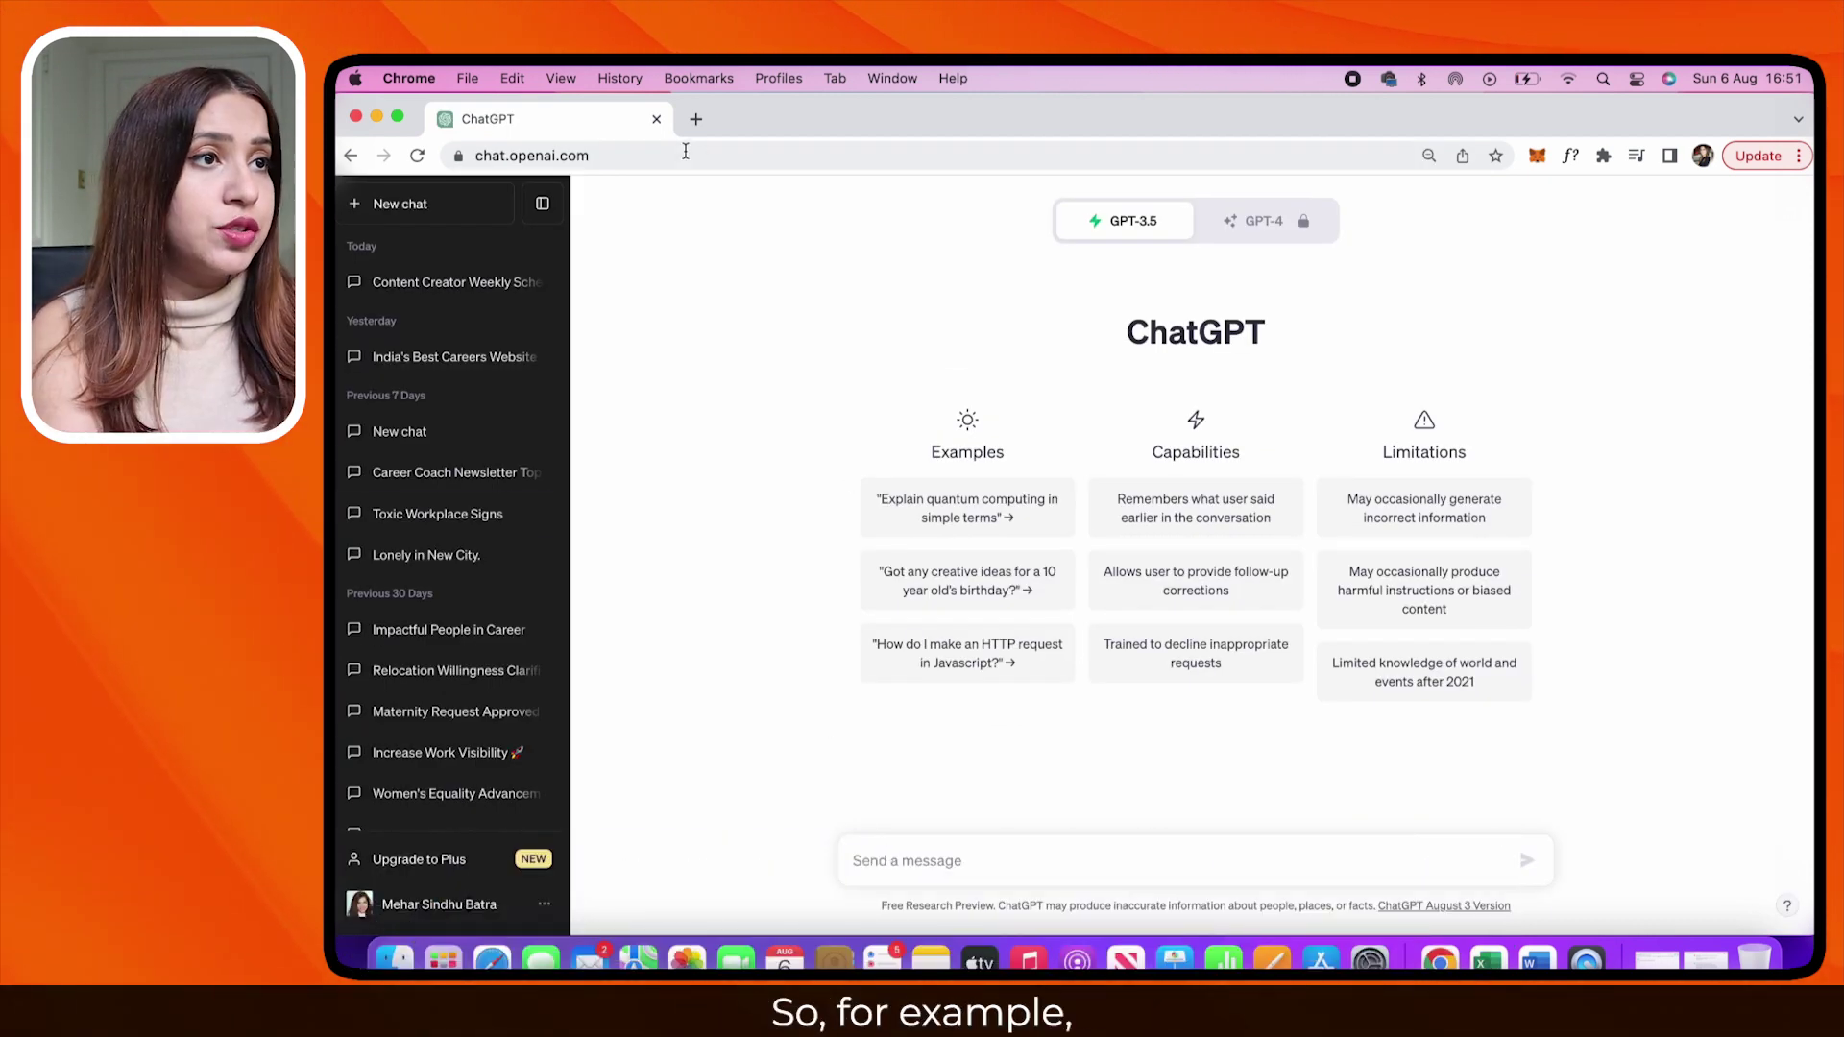
{"action": "left_click", "coordinate": [695, 119]}
{"action": "type", "text": "linkedin.com/feed/"}
{"action": "key", "text": "Return"}
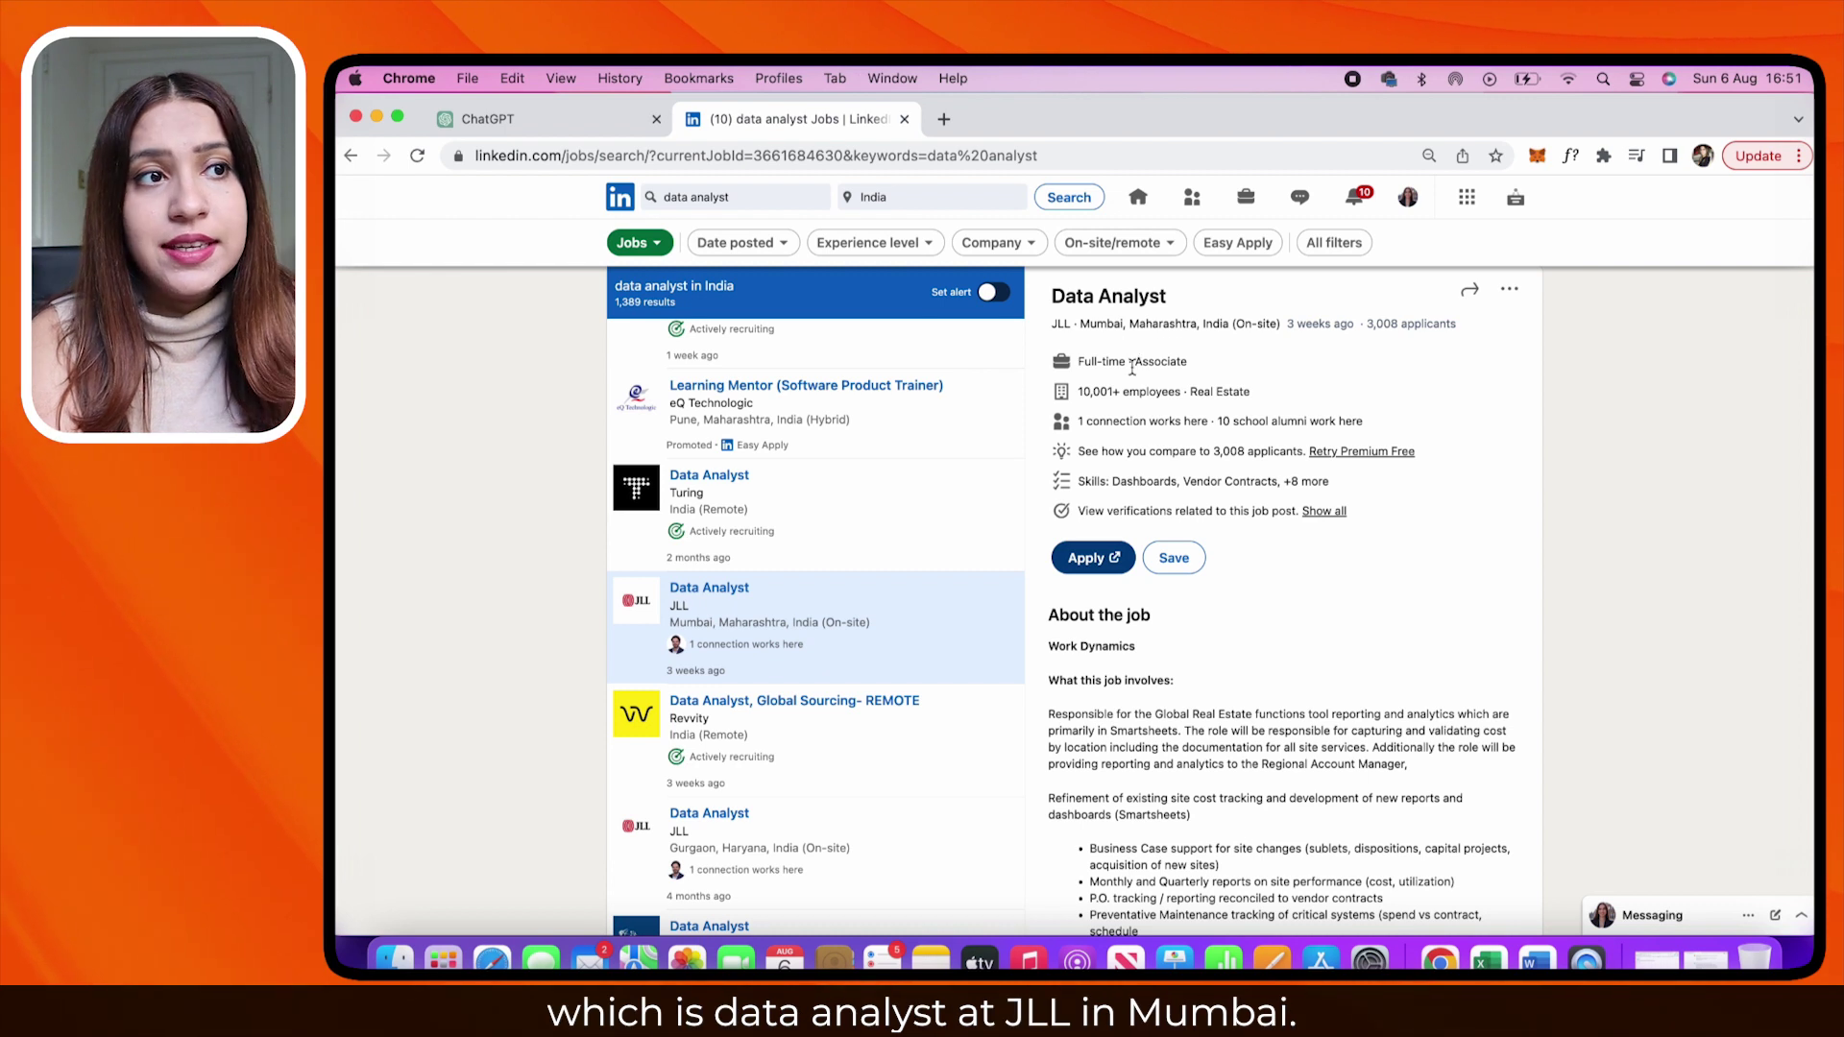
{"action": "scroll", "coordinate": [1132, 369], "scroll_direction": "down", "scroll_amount": 5}
{"action": "scroll", "coordinate": [1131, 369], "scroll_direction": "down", "scroll_amount": 5}
{"action": "scroll", "coordinate": [1131, 369], "scroll_direction": "down", "scroll_amount": 5}
{"action": "scroll", "coordinate": [1131, 369], "scroll_direction": "down", "scroll_amount": 5}
{"action": "scroll", "coordinate": [1131, 376], "scroll_direction": "up", "scroll_amount": 5}
{"action": "scroll", "coordinate": [1131, 375], "scroll_direction": "up", "scroll_amount": 5}
{"action": "scroll", "coordinate": [1131, 374], "scroll_direction": "up", "scroll_amount": 3}
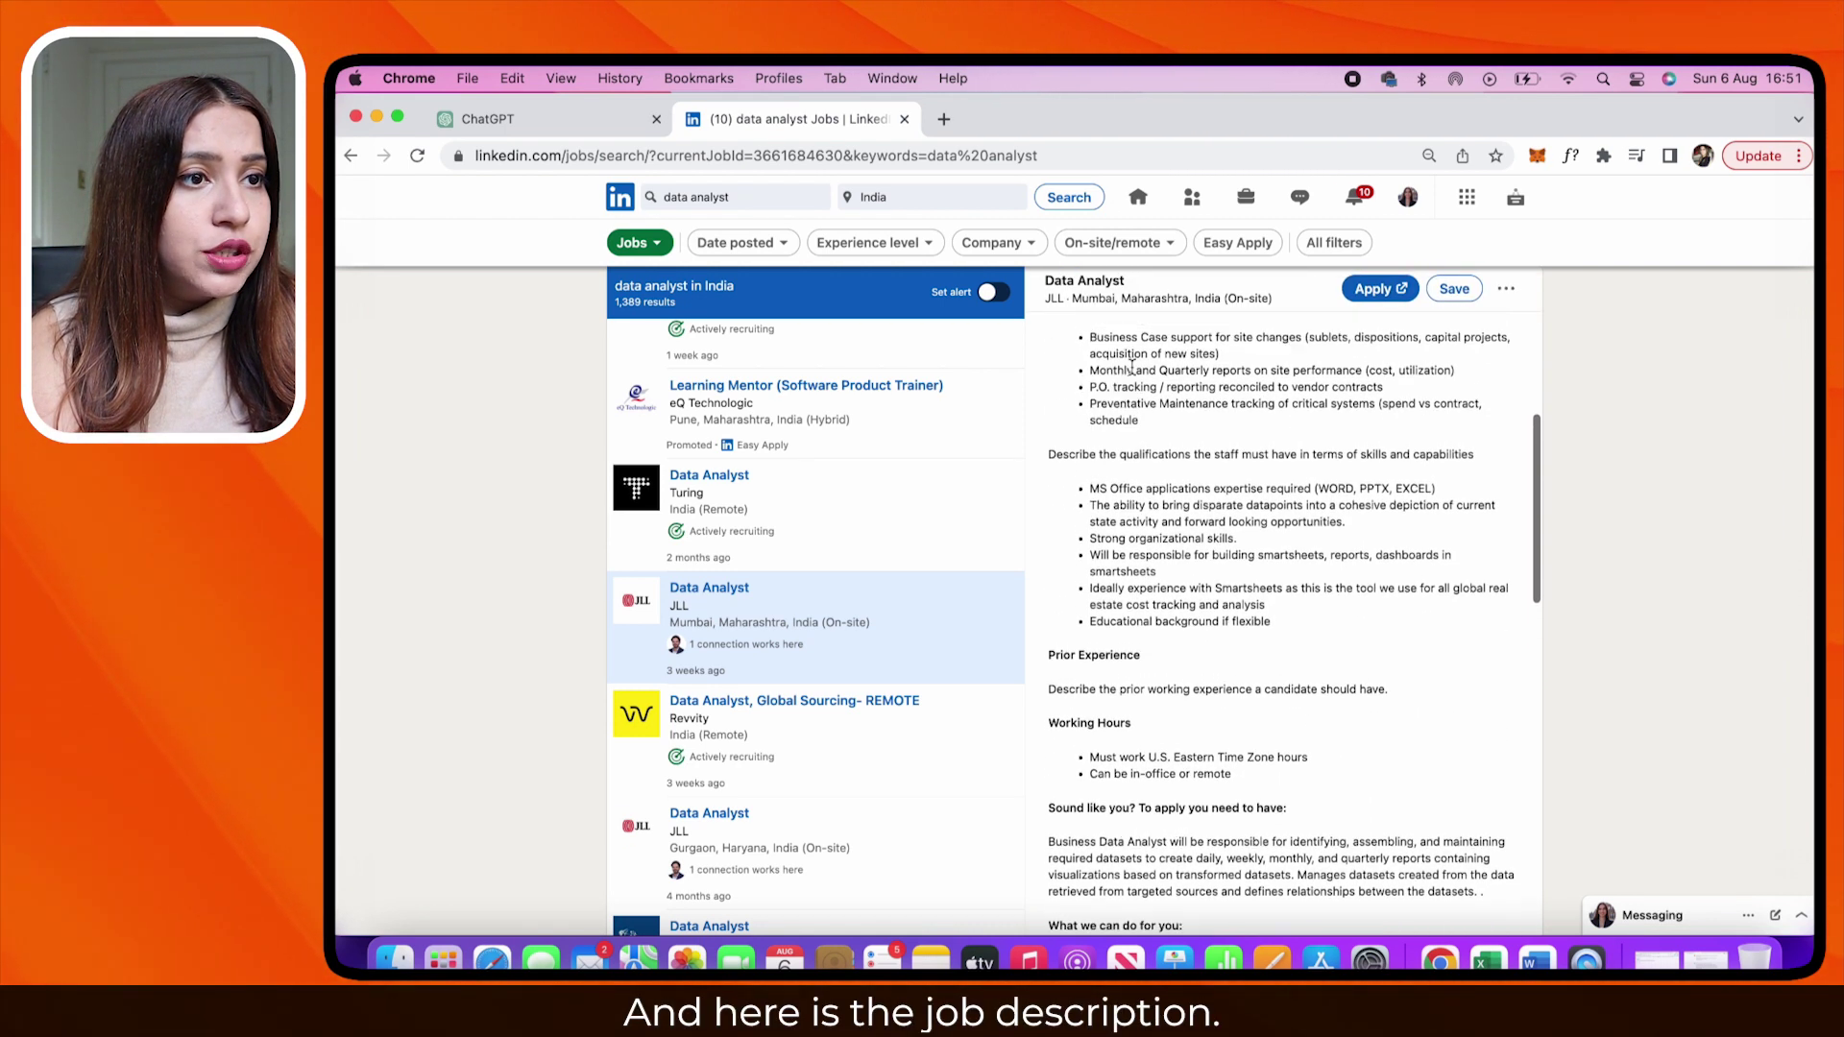
{"action": "scroll", "coordinate": [1130, 371], "scroll_direction": "up", "scroll_amount": 5}
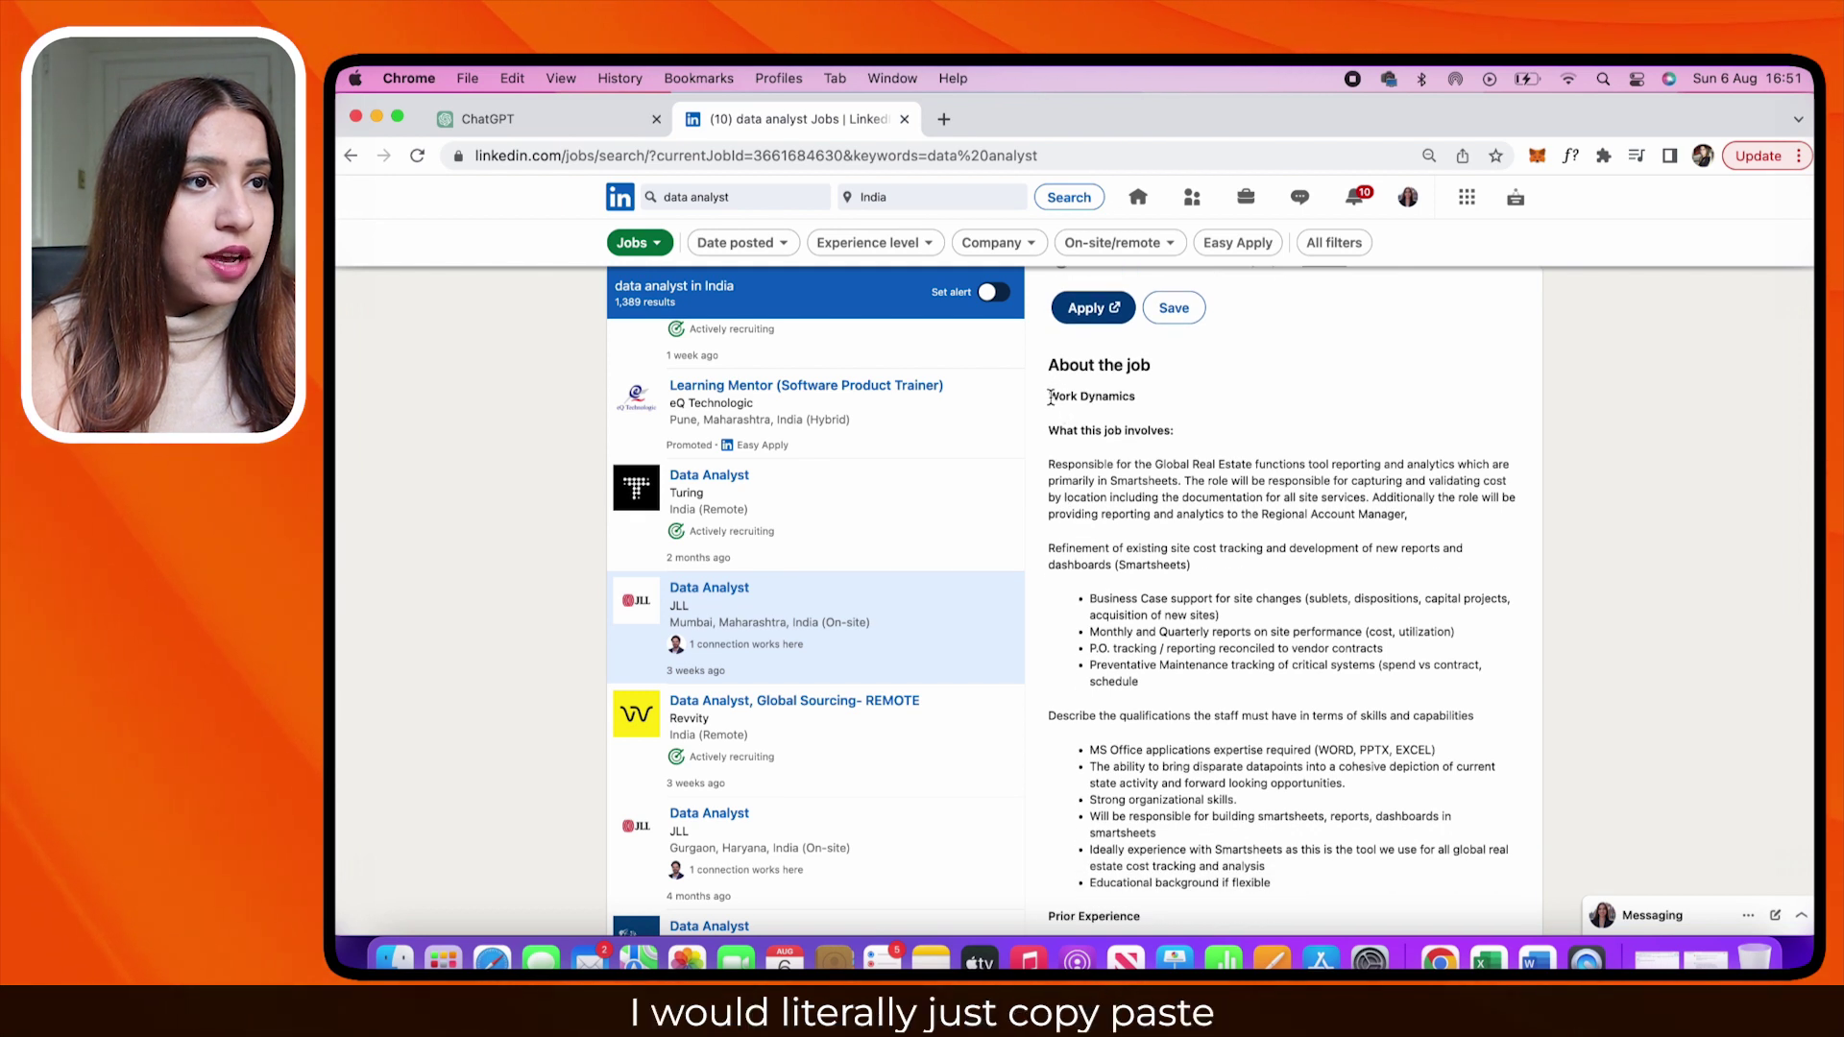
Select and copy the JLL Data Analyst job description from the LinkedIn posting
{"action": "left_click_drag", "start_coordinate": [1050, 392], "coordinate": [1224, 887]}
{"action": "key", "text": "super+c"}
Paste the JLL job description into ChatGPT and ask which CV and cover-letter keywords to highlight
{"action": "left_click", "coordinate": [554, 118]}
{"action": "left_click", "coordinate": [911, 861]}
{"action": "key", "text": "super+v"}
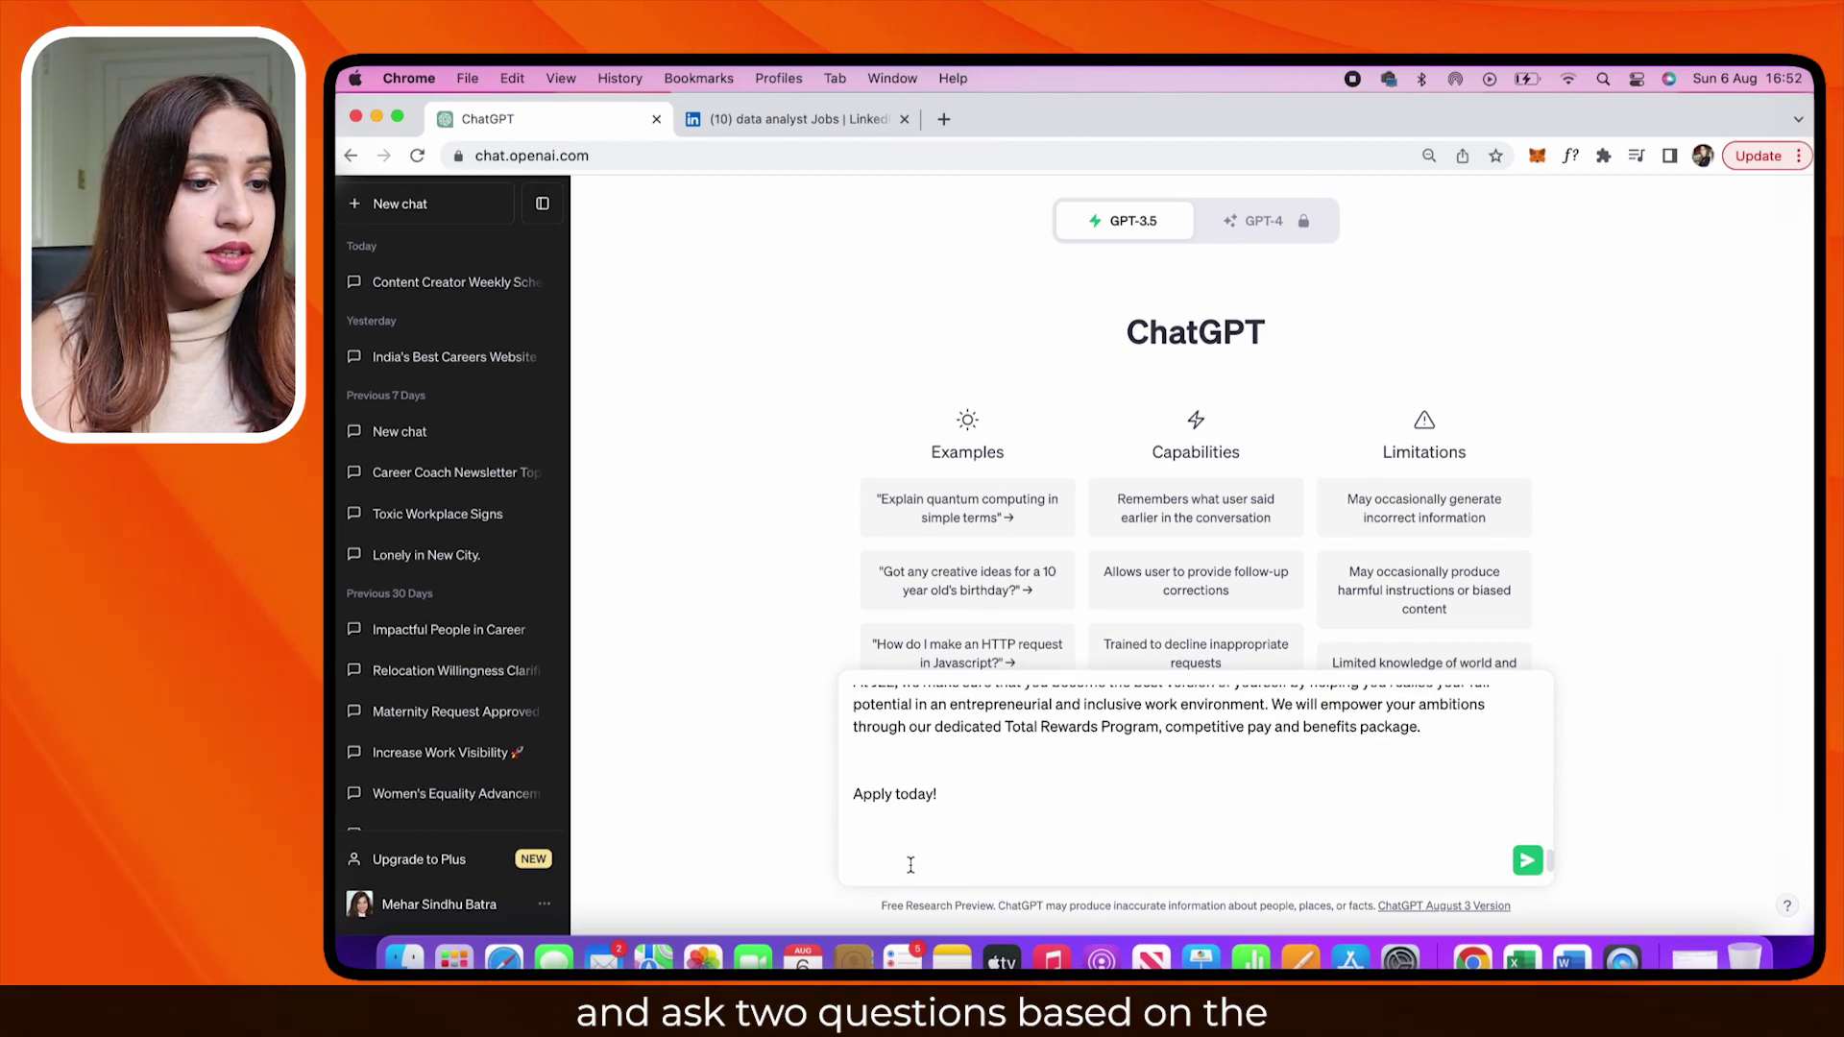
{"action": "type", "text": "Based"}
{"action": "type", "text": " on the job description above, what are the keywords I need to"}
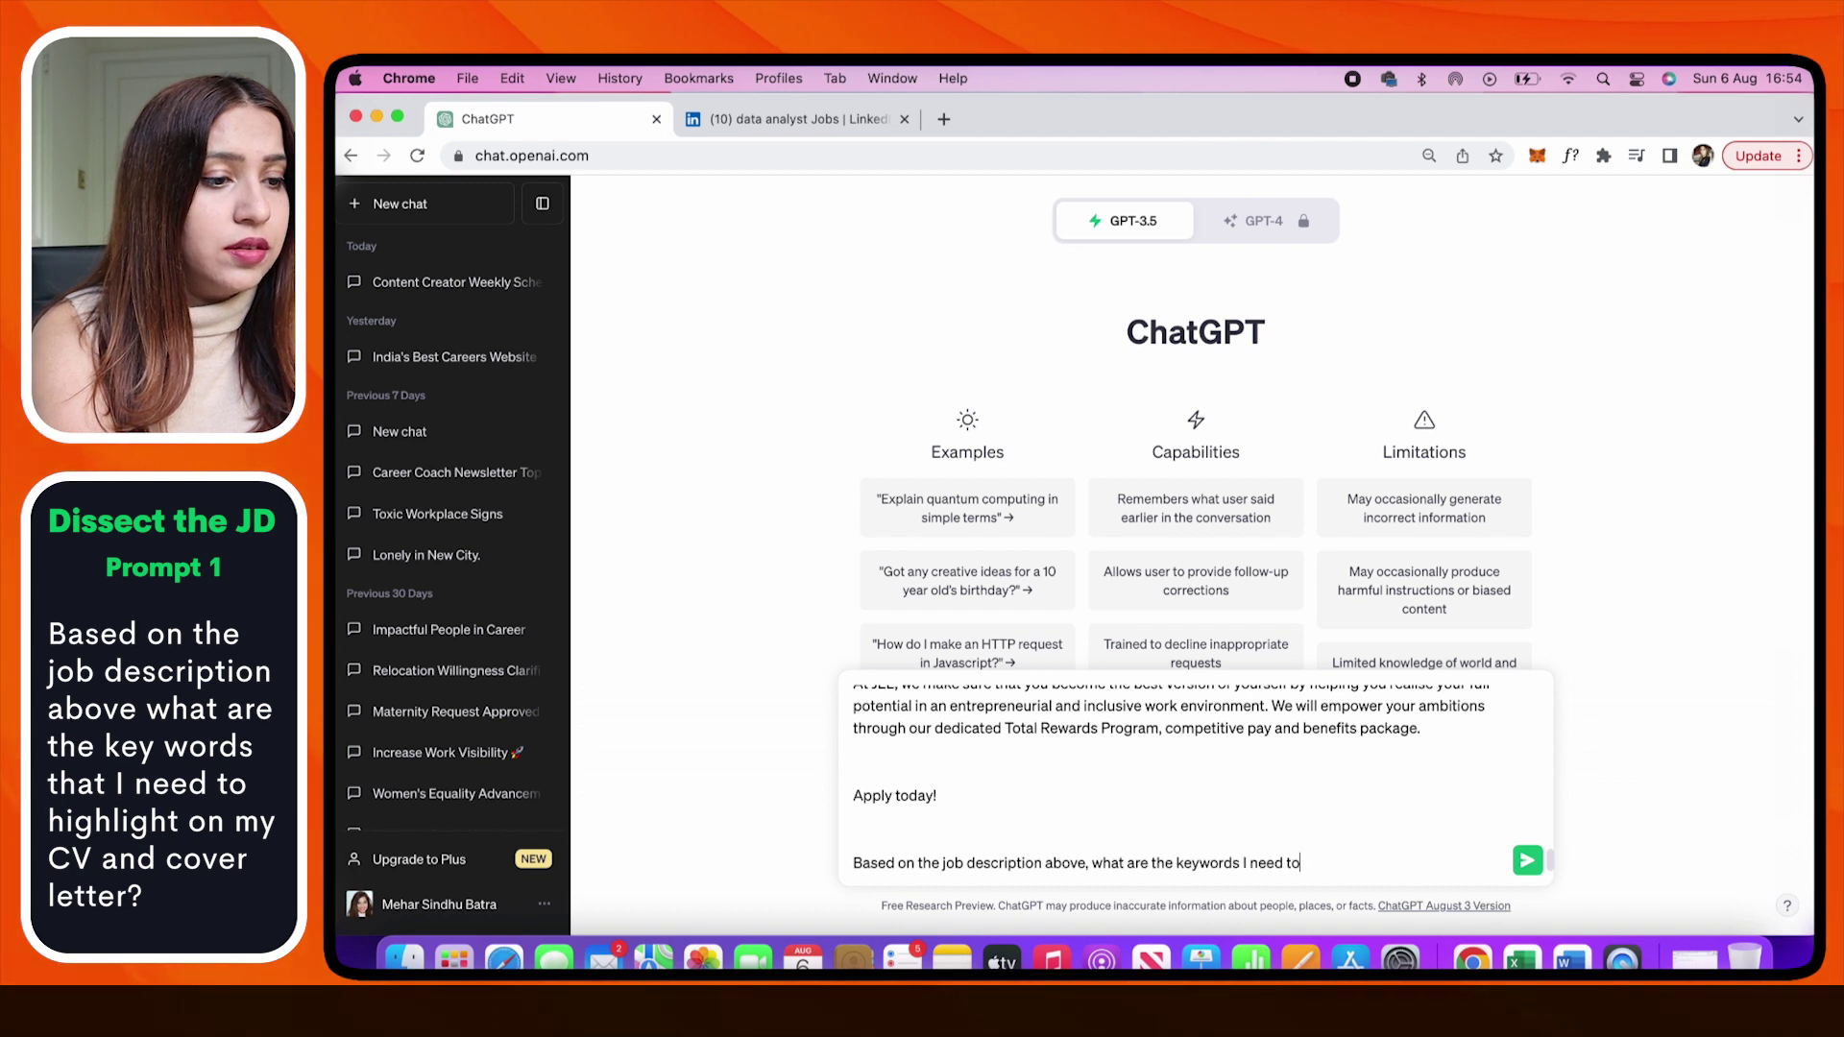
{"action": "type", "text": "high"}
{"action": "type", "text": " CV and cover letter?"}
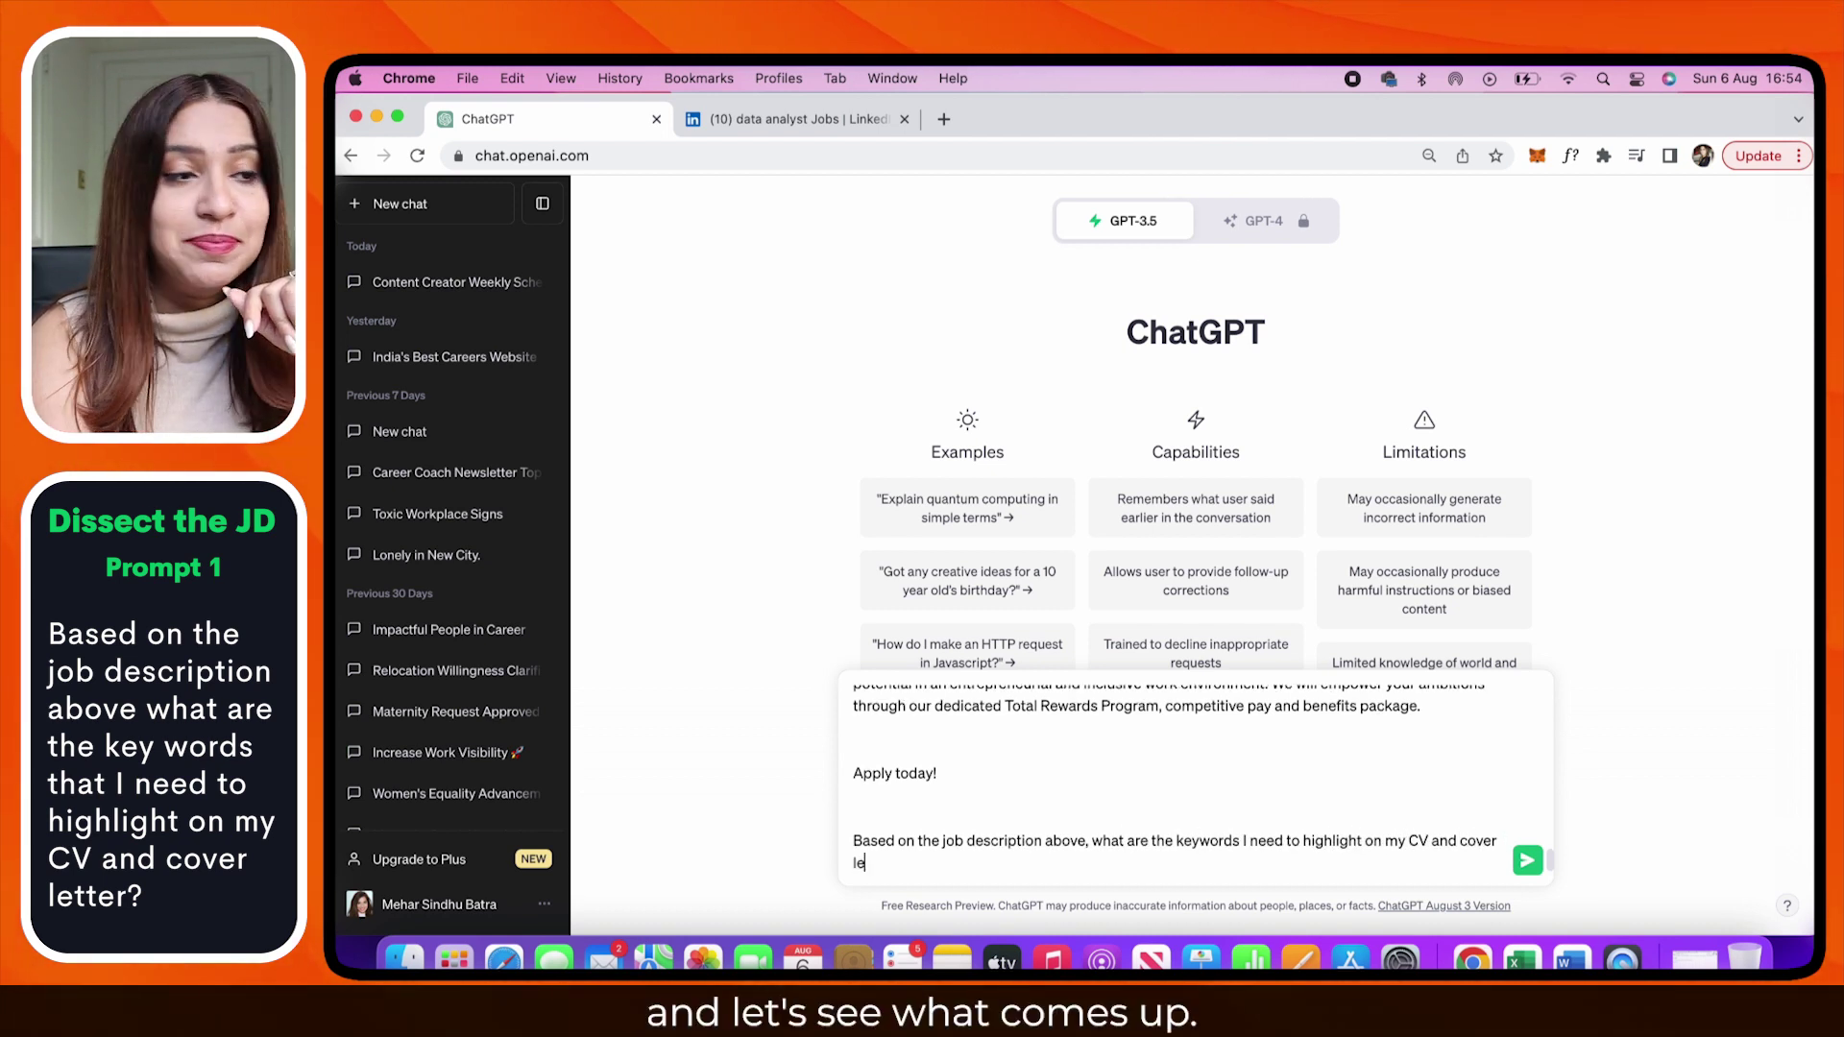
{"action": "key", "text": "Return"}
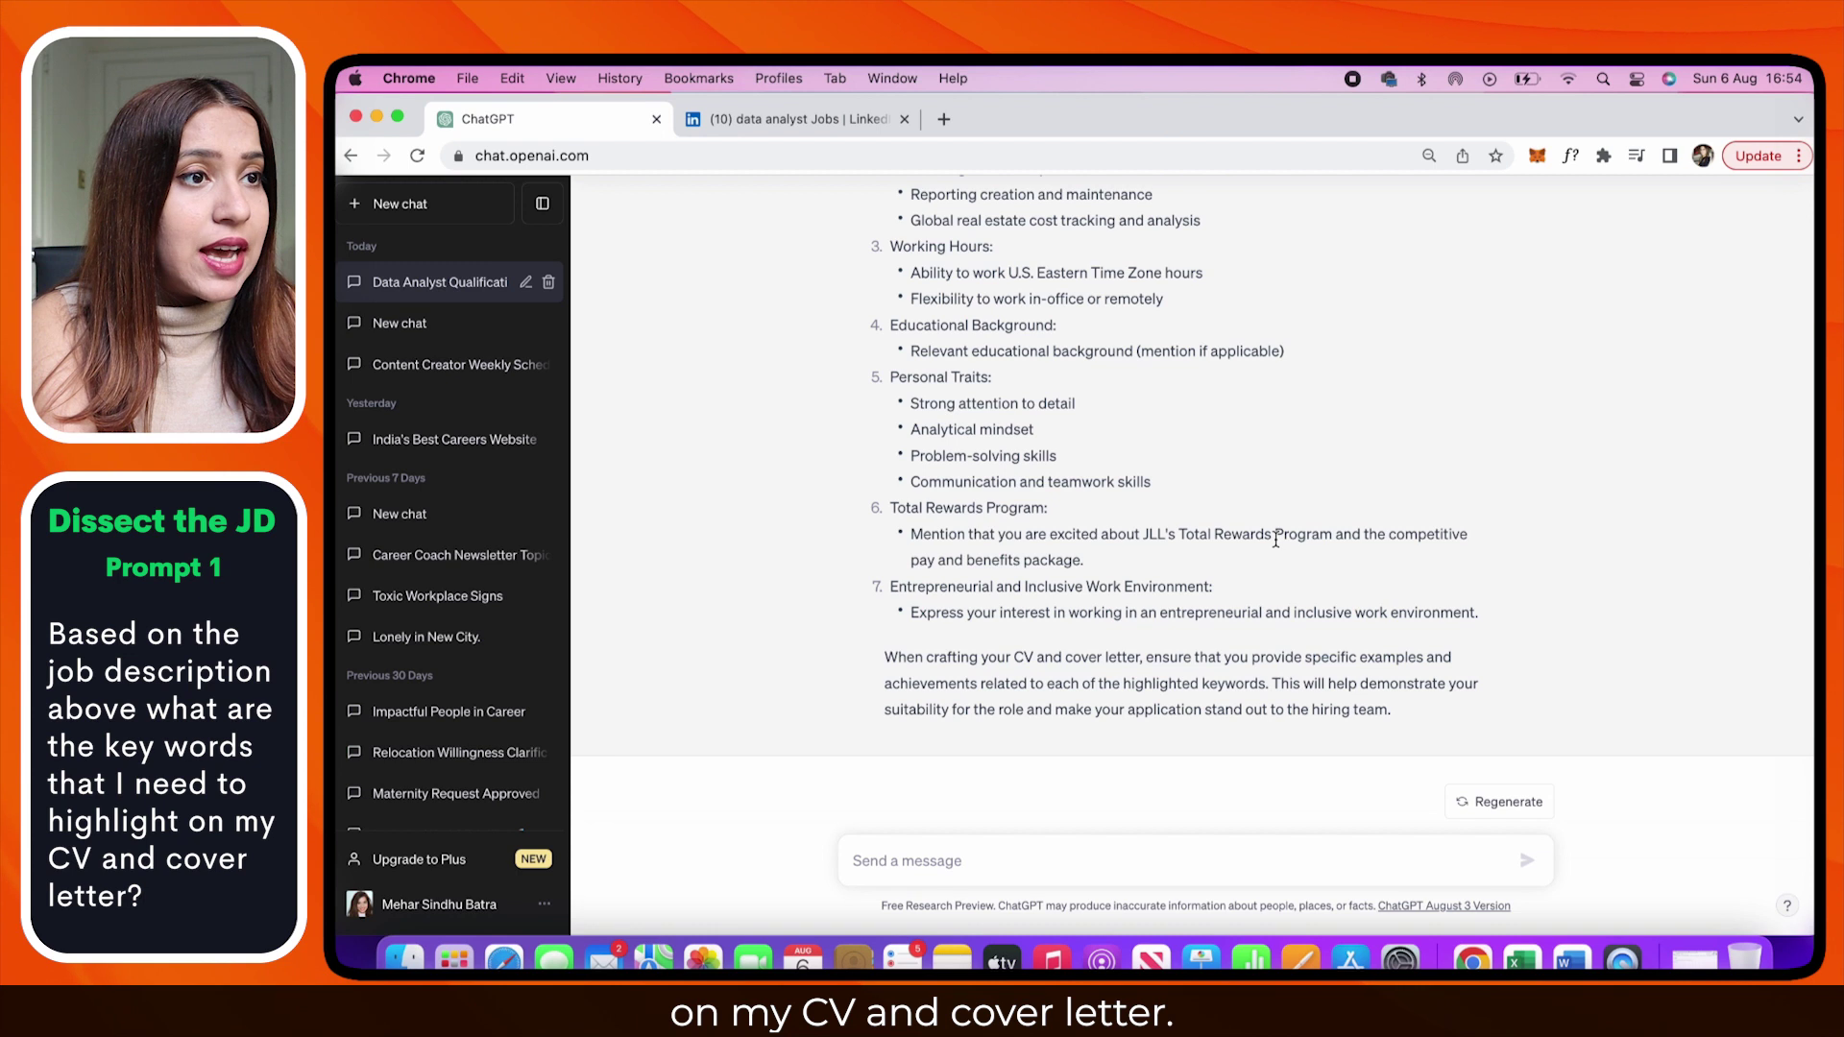
{"action": "scroll", "coordinate": [1275, 540], "scroll_direction": "up", "scroll_amount": 3}
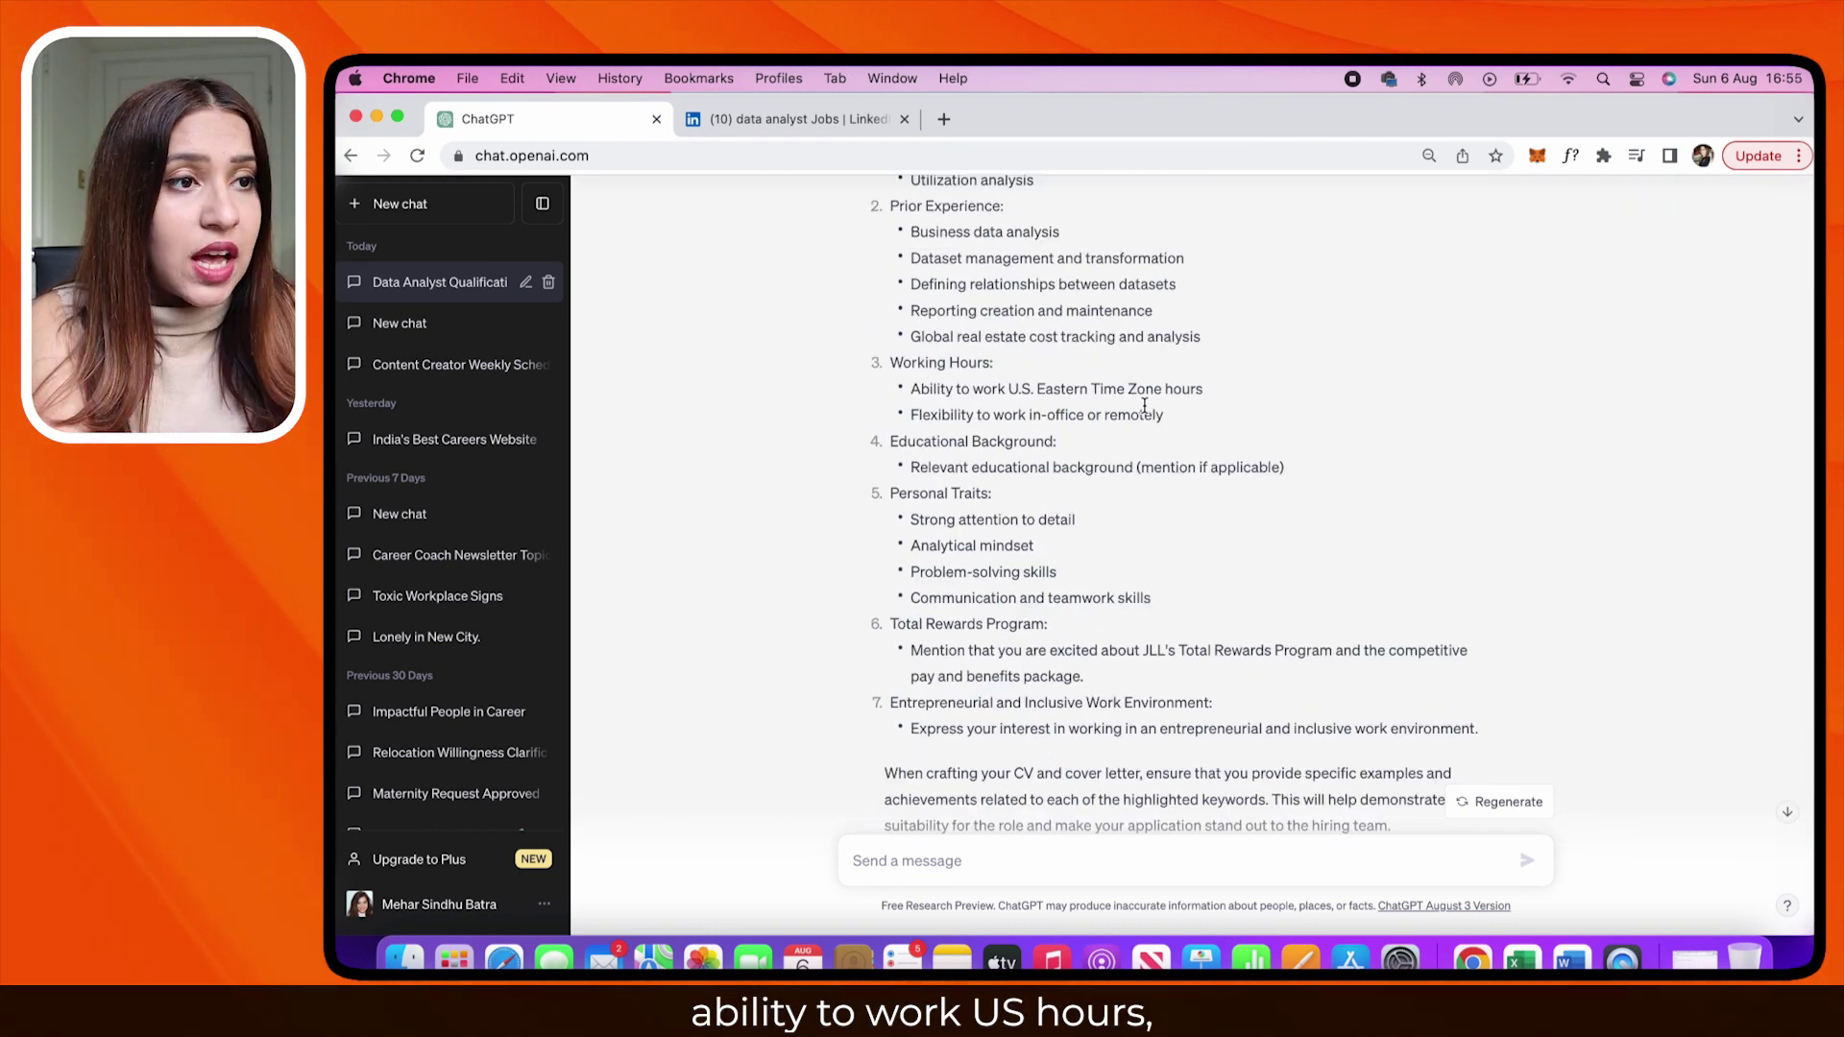
{"action": "scroll", "coordinate": [1145, 408], "scroll_direction": "down", "scroll_amount": 1}
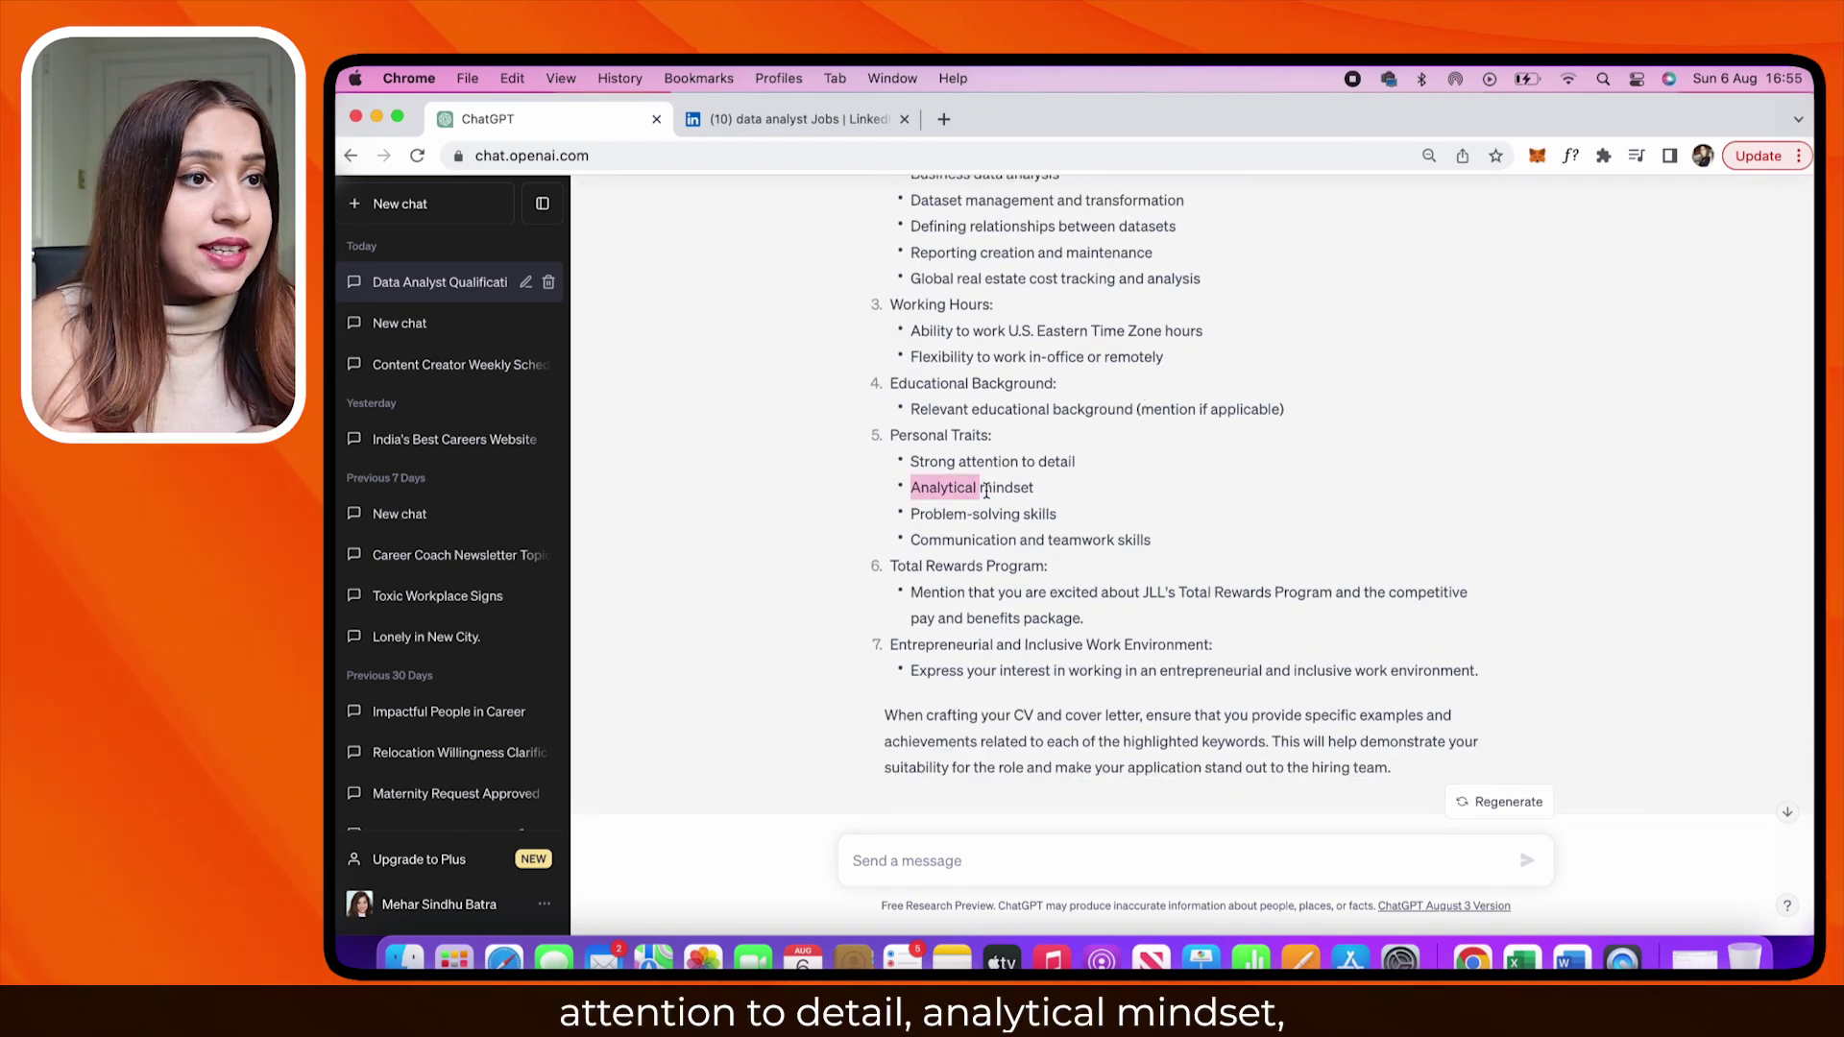
{"action": "scroll", "coordinate": [1023, 547], "scroll_direction": "up", "scroll_amount": 2}
{"action": "scroll", "coordinate": [1023, 549], "scroll_direction": "up", "scroll_amount": 2}
{"action": "scroll", "coordinate": [1023, 548], "scroll_direction": "up", "scroll_amount": 6}
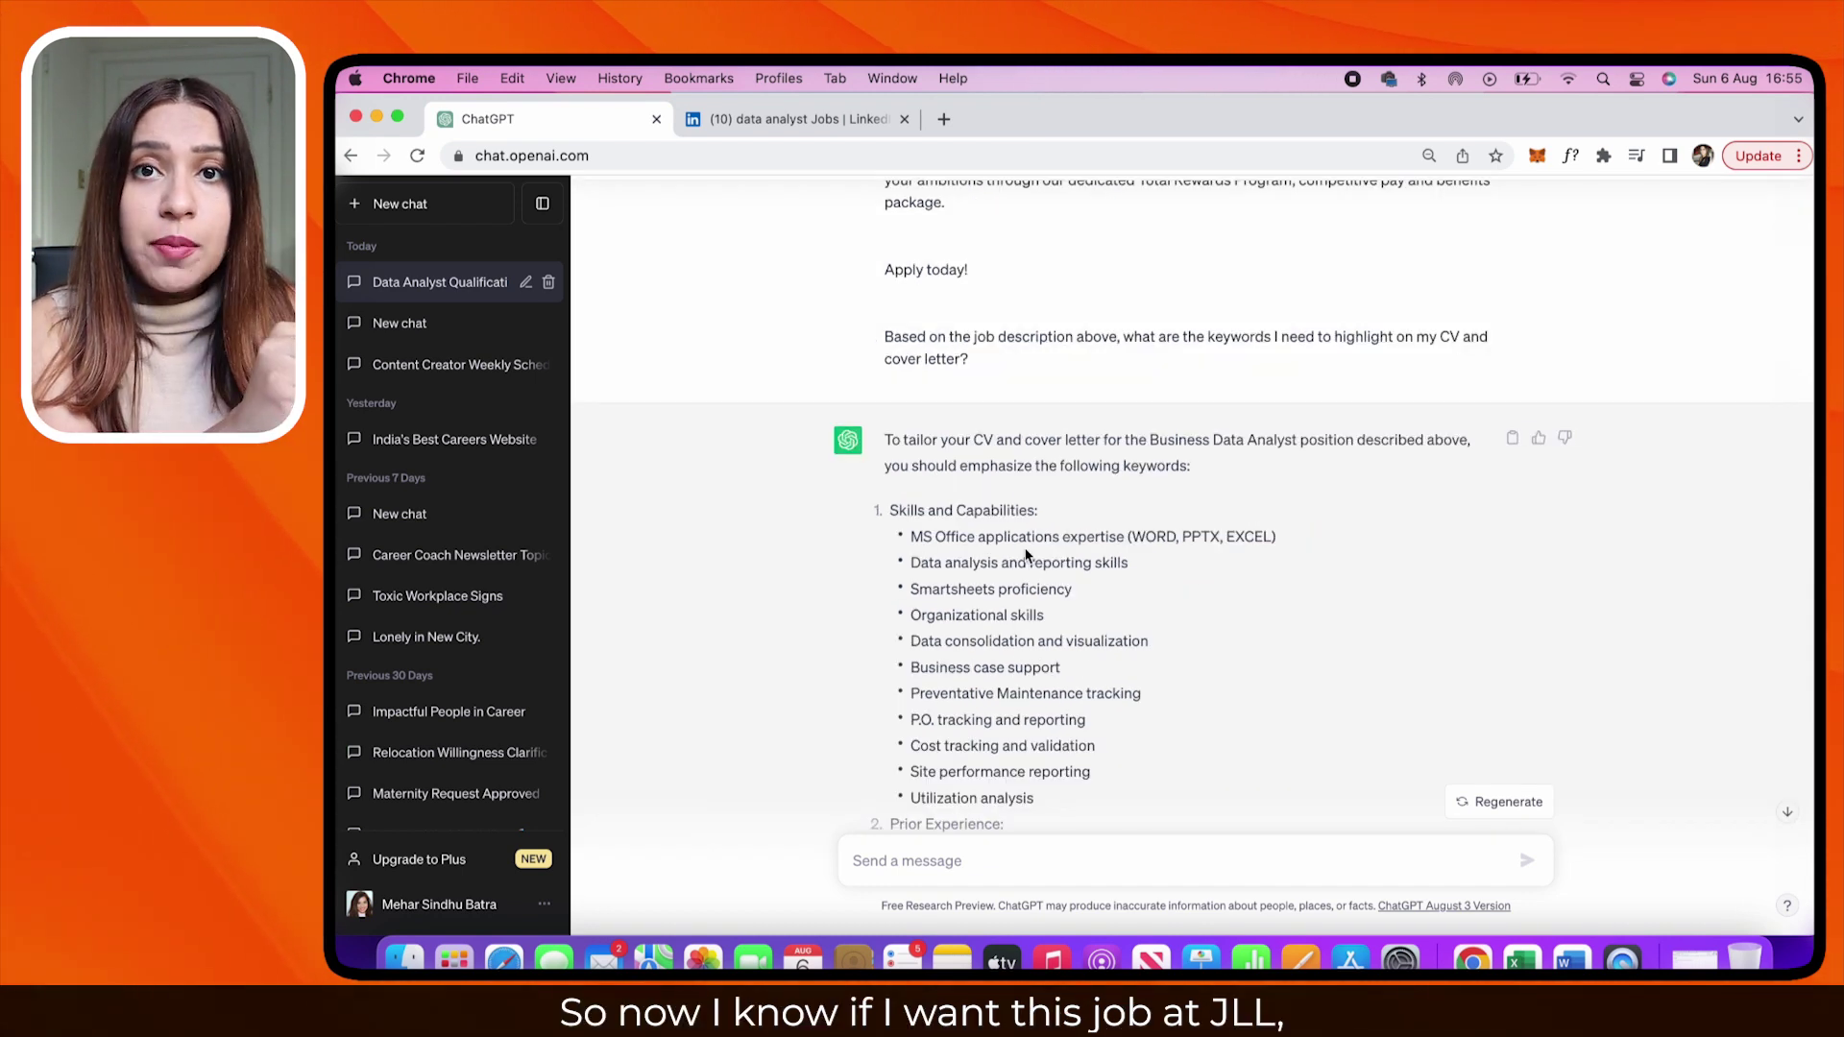
{"action": "scroll", "coordinate": [1026, 554], "scroll_direction": "down", "scroll_amount": 5}
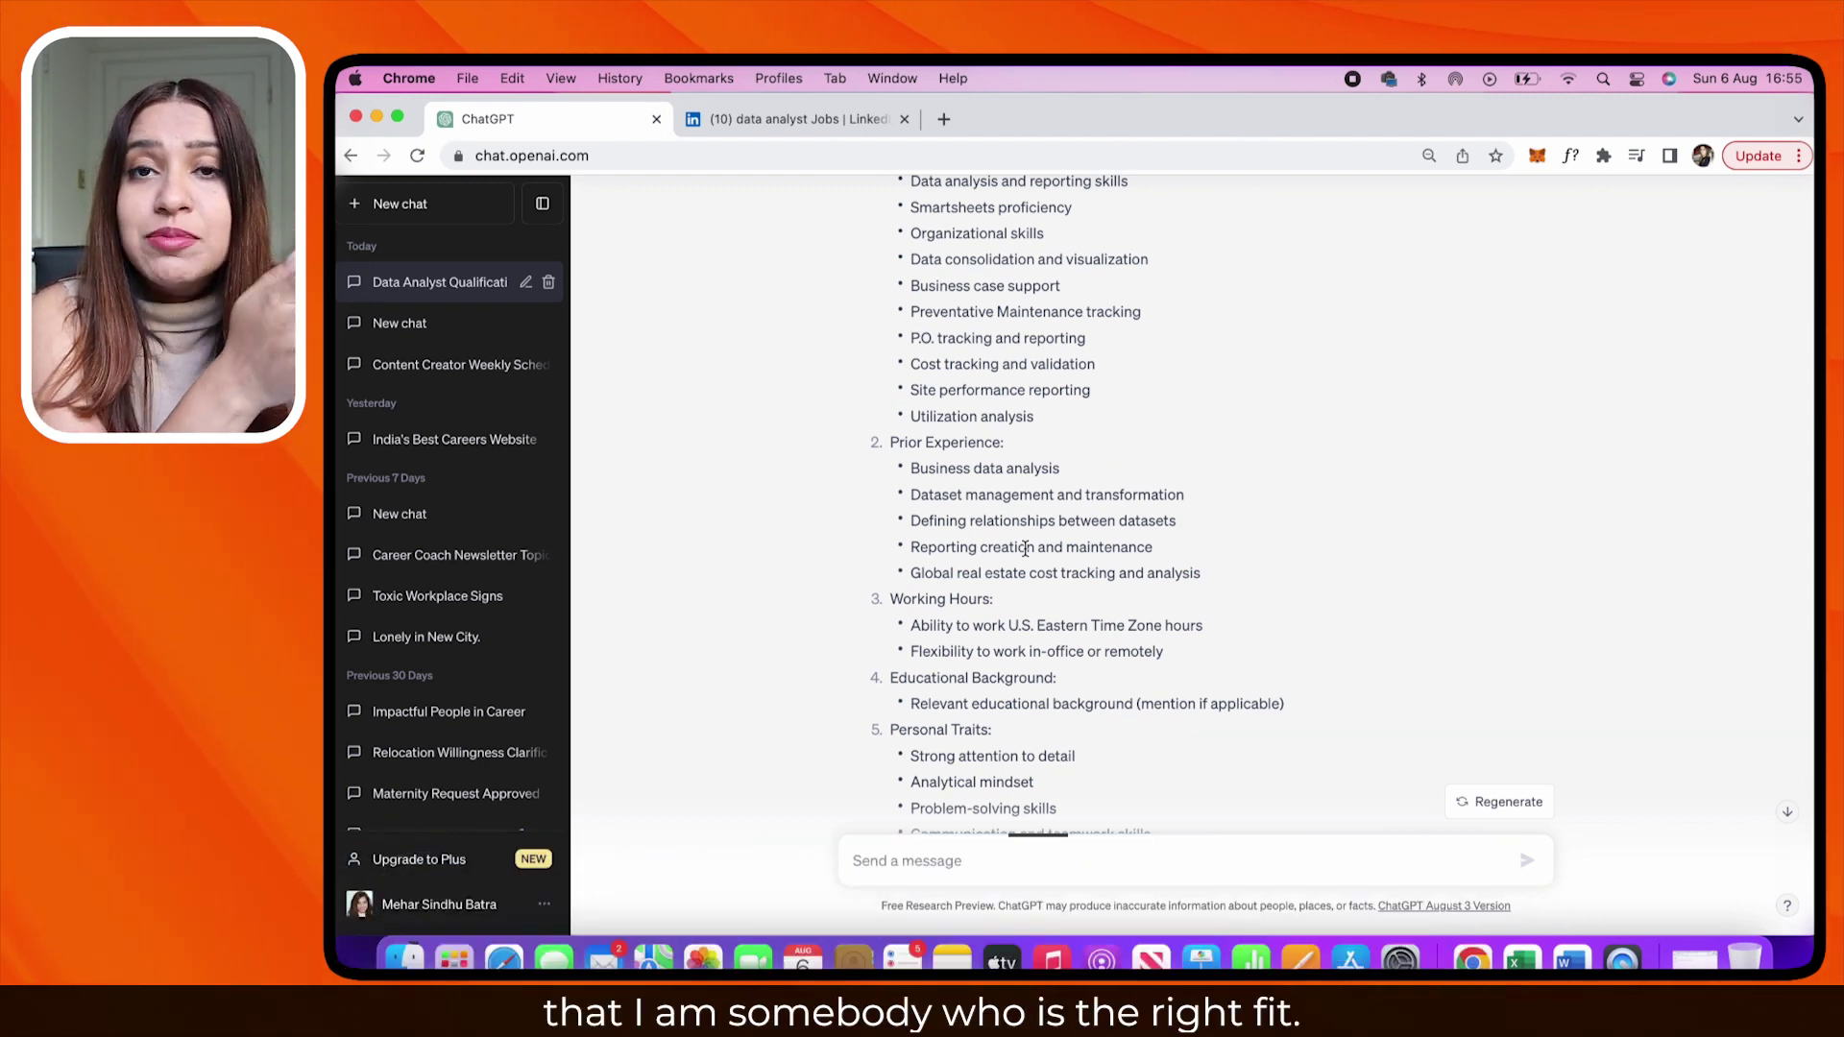
{"action": "scroll", "coordinate": [1026, 555], "scroll_direction": "down", "scroll_amount": 5}
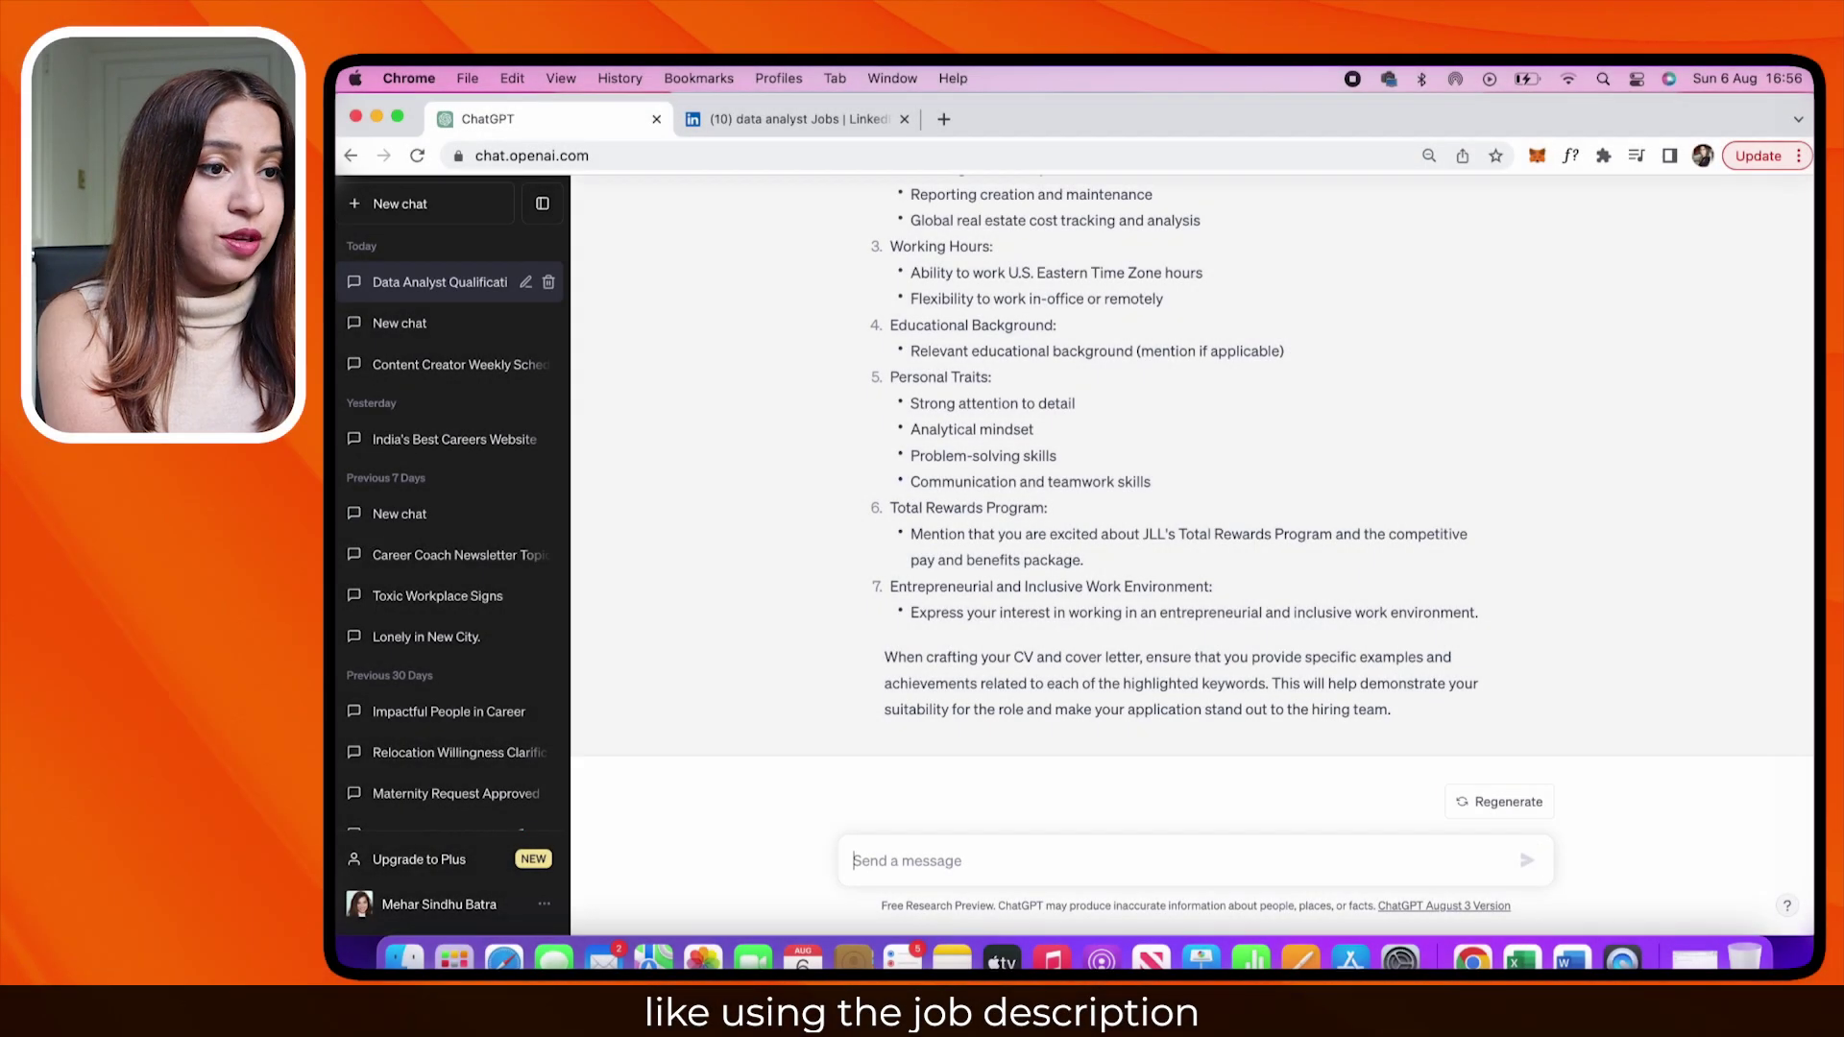
{"action": "type", "text": "using the job description above,"}
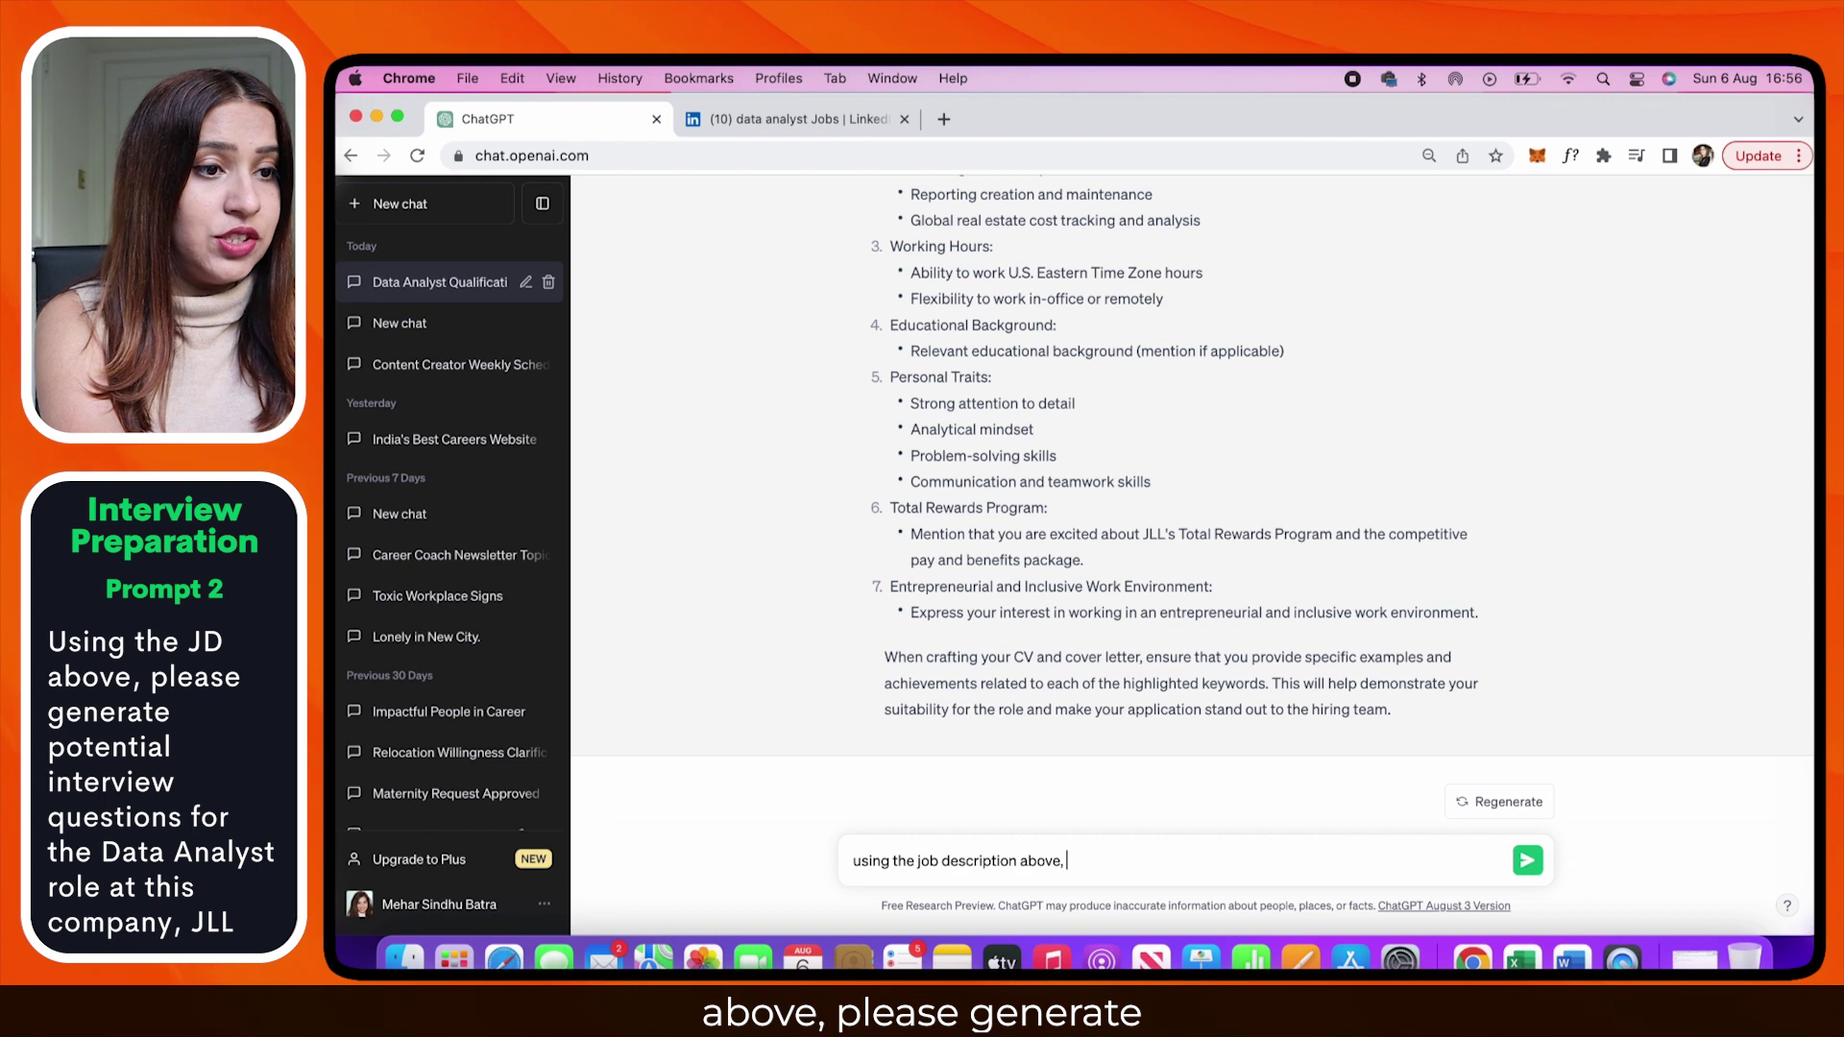
{"action": "type", "text": "lease generate potential interview questions for a data a"}
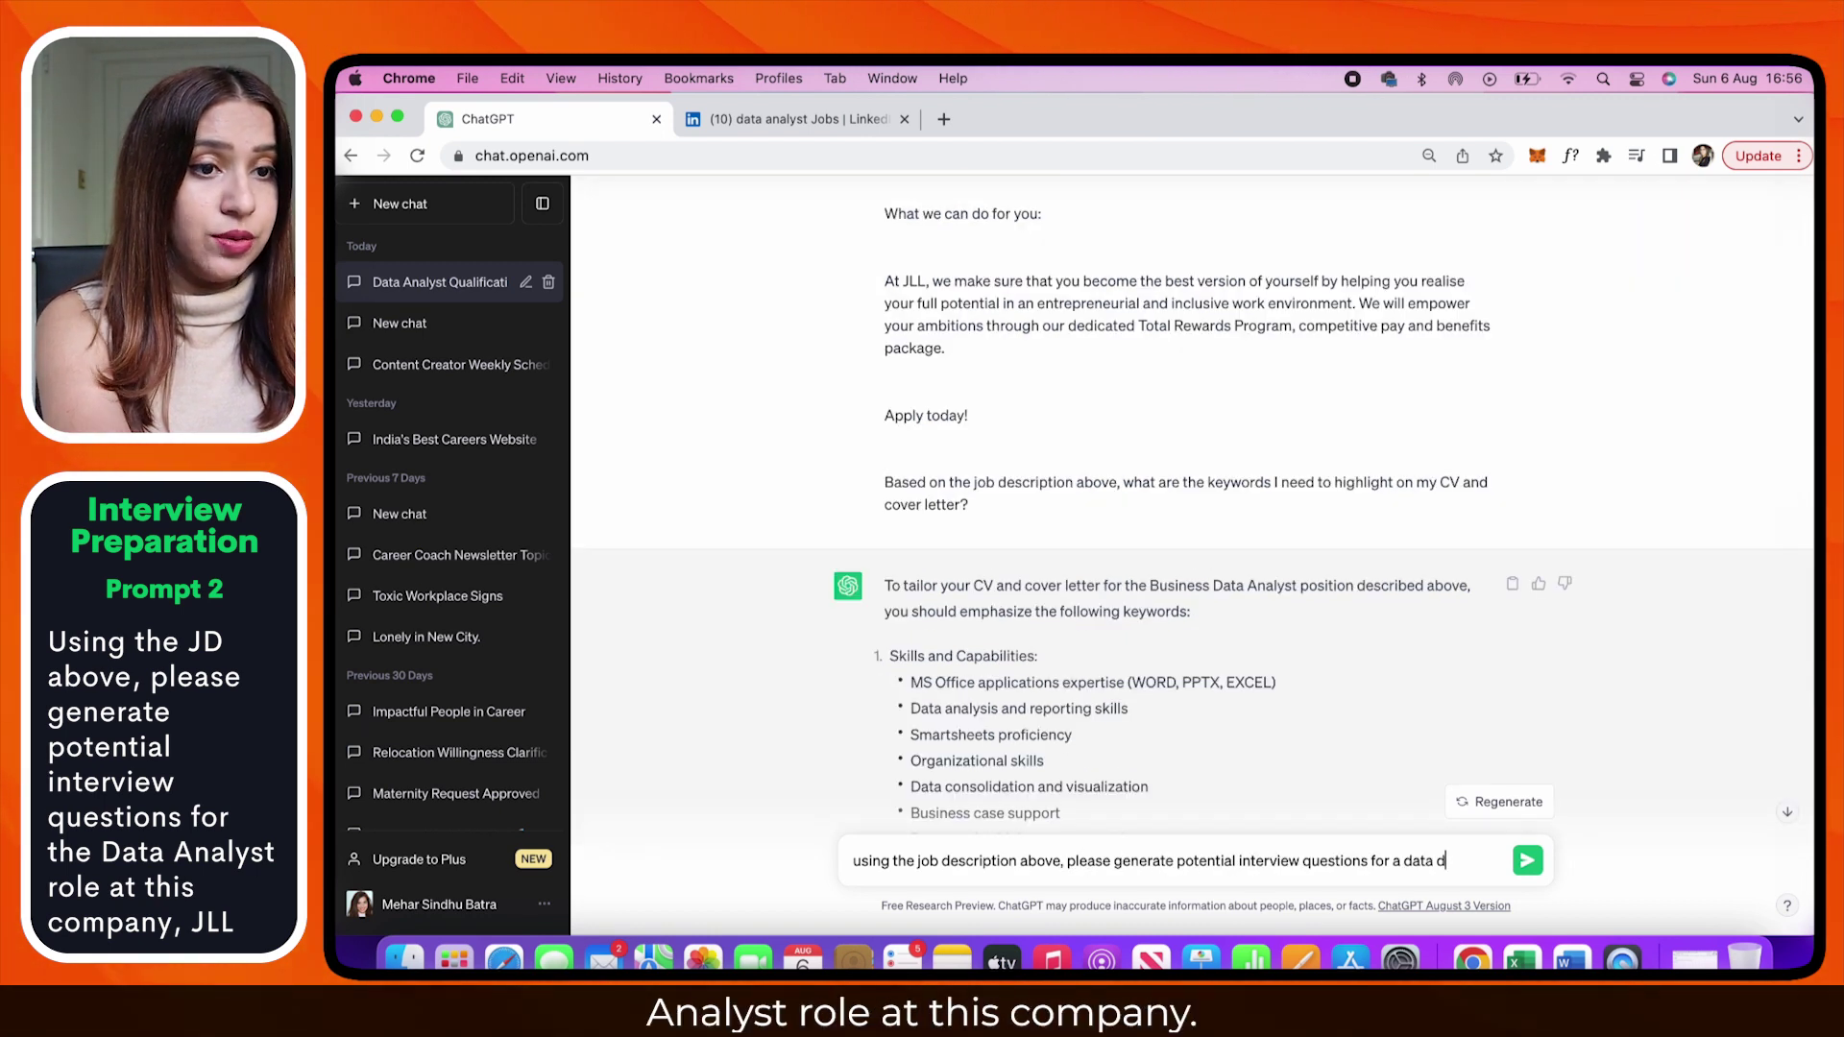
{"action": "type", "text": "nalyst role at "}
{"action": "type", "text": " company JLL"}
Request likely interview questions, then highlight and deselect parts of questions 1, 3 and 12
{"action": "key", "text": "Return"}
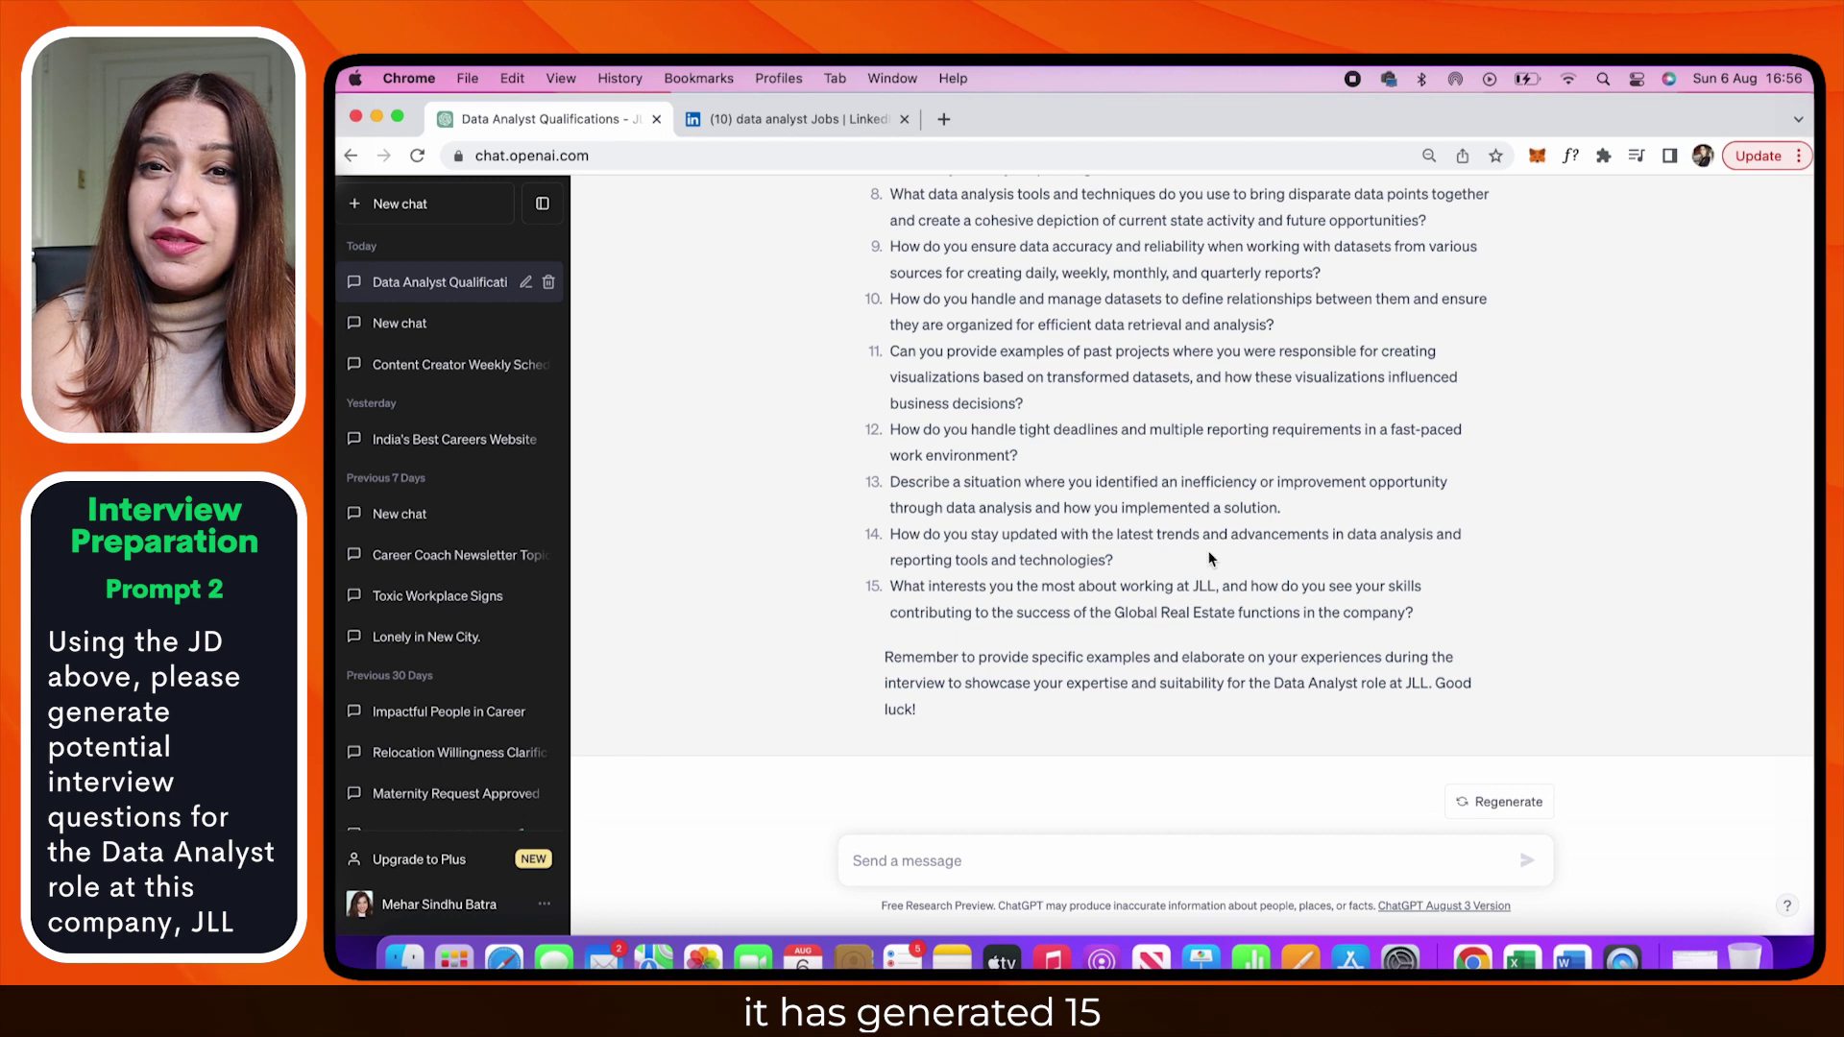
{"action": "scroll", "coordinate": [1210, 559], "scroll_direction": "up", "scroll_amount": 8}
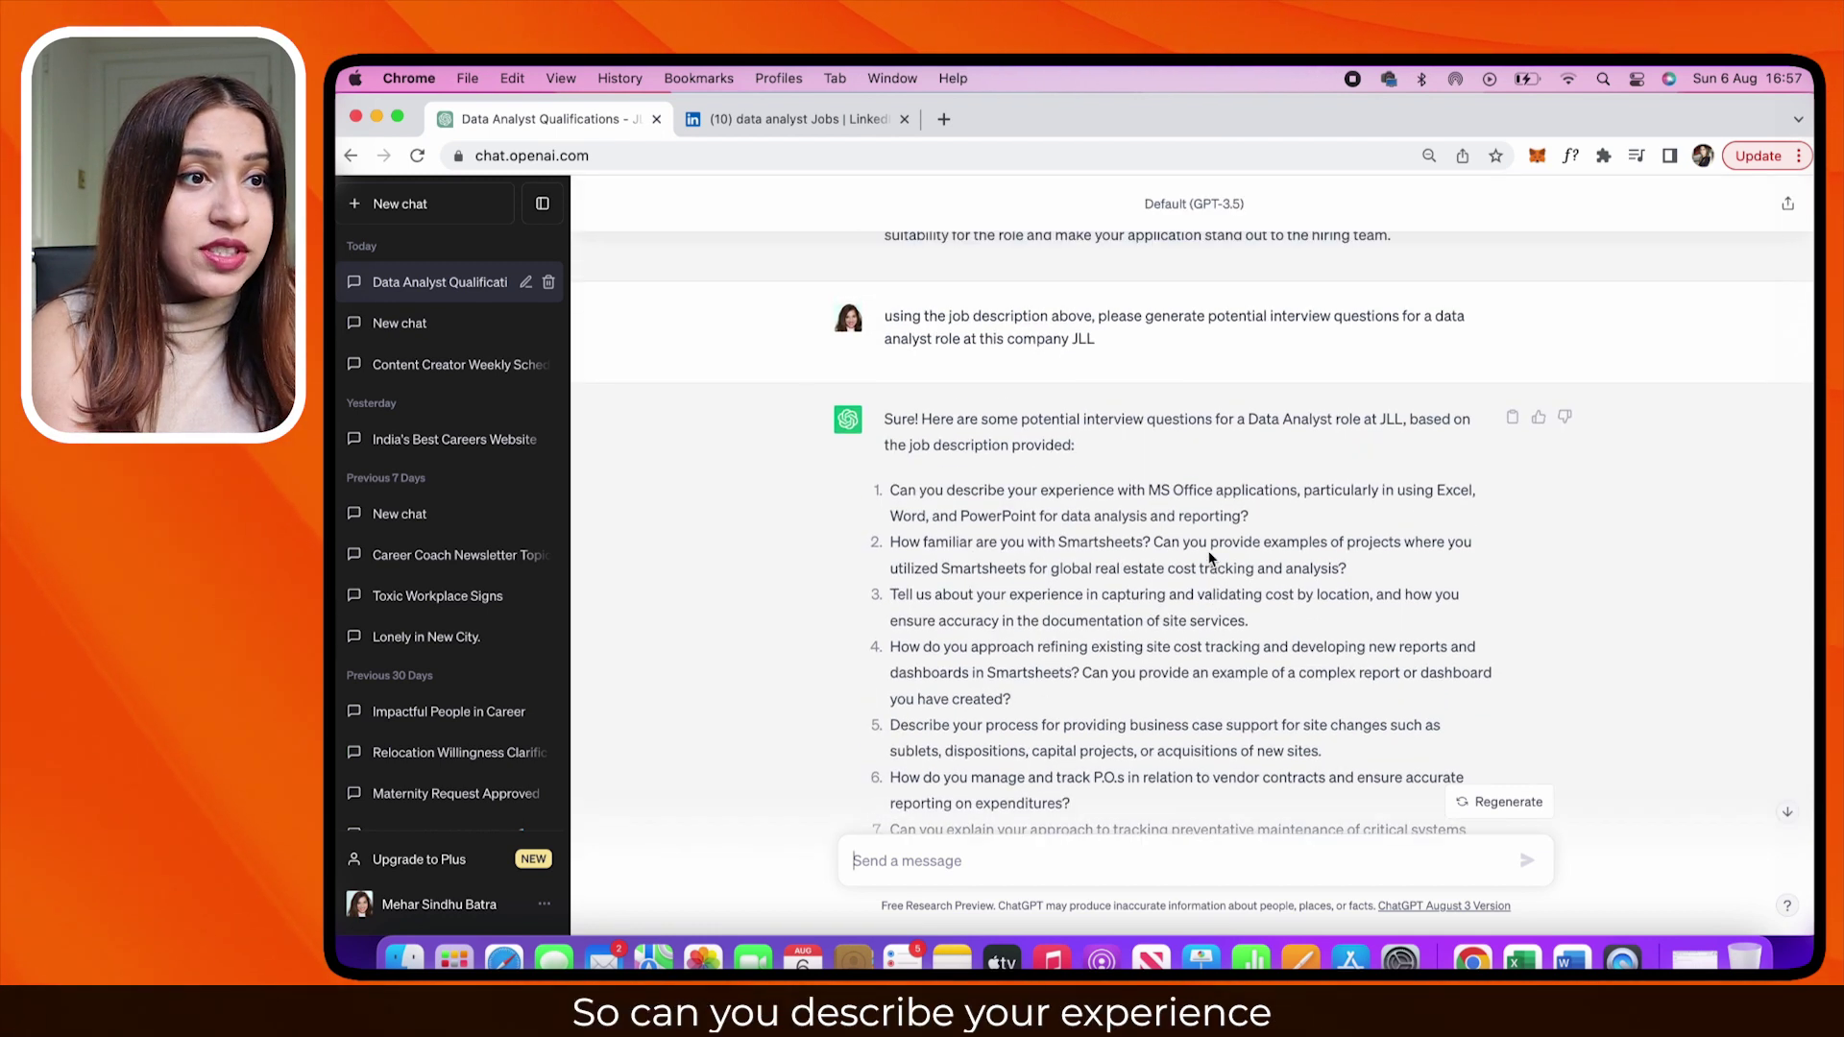
{"action": "left_click_drag", "start_coordinate": [975, 490], "coordinate": [1146, 489]}
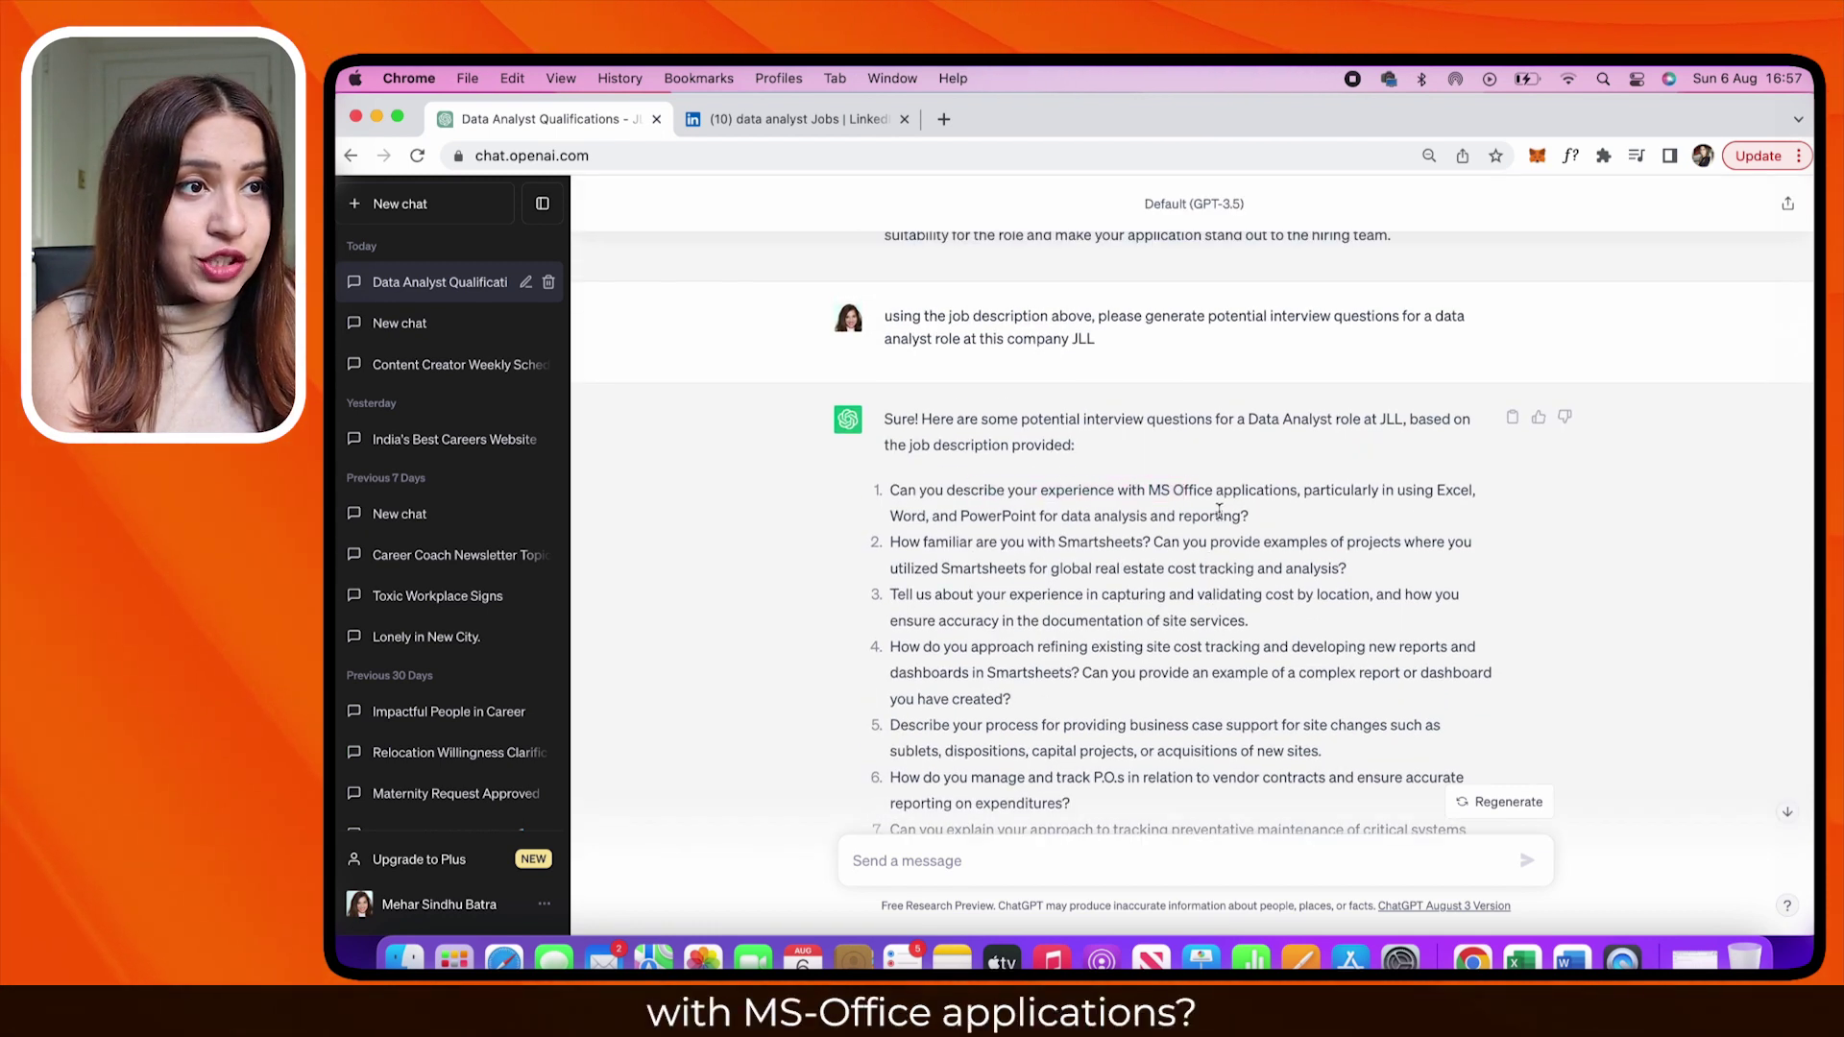
{"action": "left_click", "coordinate": [1211, 541]}
{"action": "scroll", "coordinate": [1269, 515], "scroll_direction": "down", "scroll_amount": 1}
{"action": "mouse_move", "coordinate": [977, 494]}
{"action": "left_mouse_down"}
{"action": "mouse_move", "coordinate": [1146, 495]}
{"action": "mouse_move", "coordinate": [1132, 485]}
{"action": "left_mouse_up"}
{"action": "scroll", "coordinate": [1145, 494], "scroll_direction": "down", "scroll_amount": 1}
{"action": "left_click_drag", "start_coordinate": [952, 476], "coordinate": [1126, 500]}
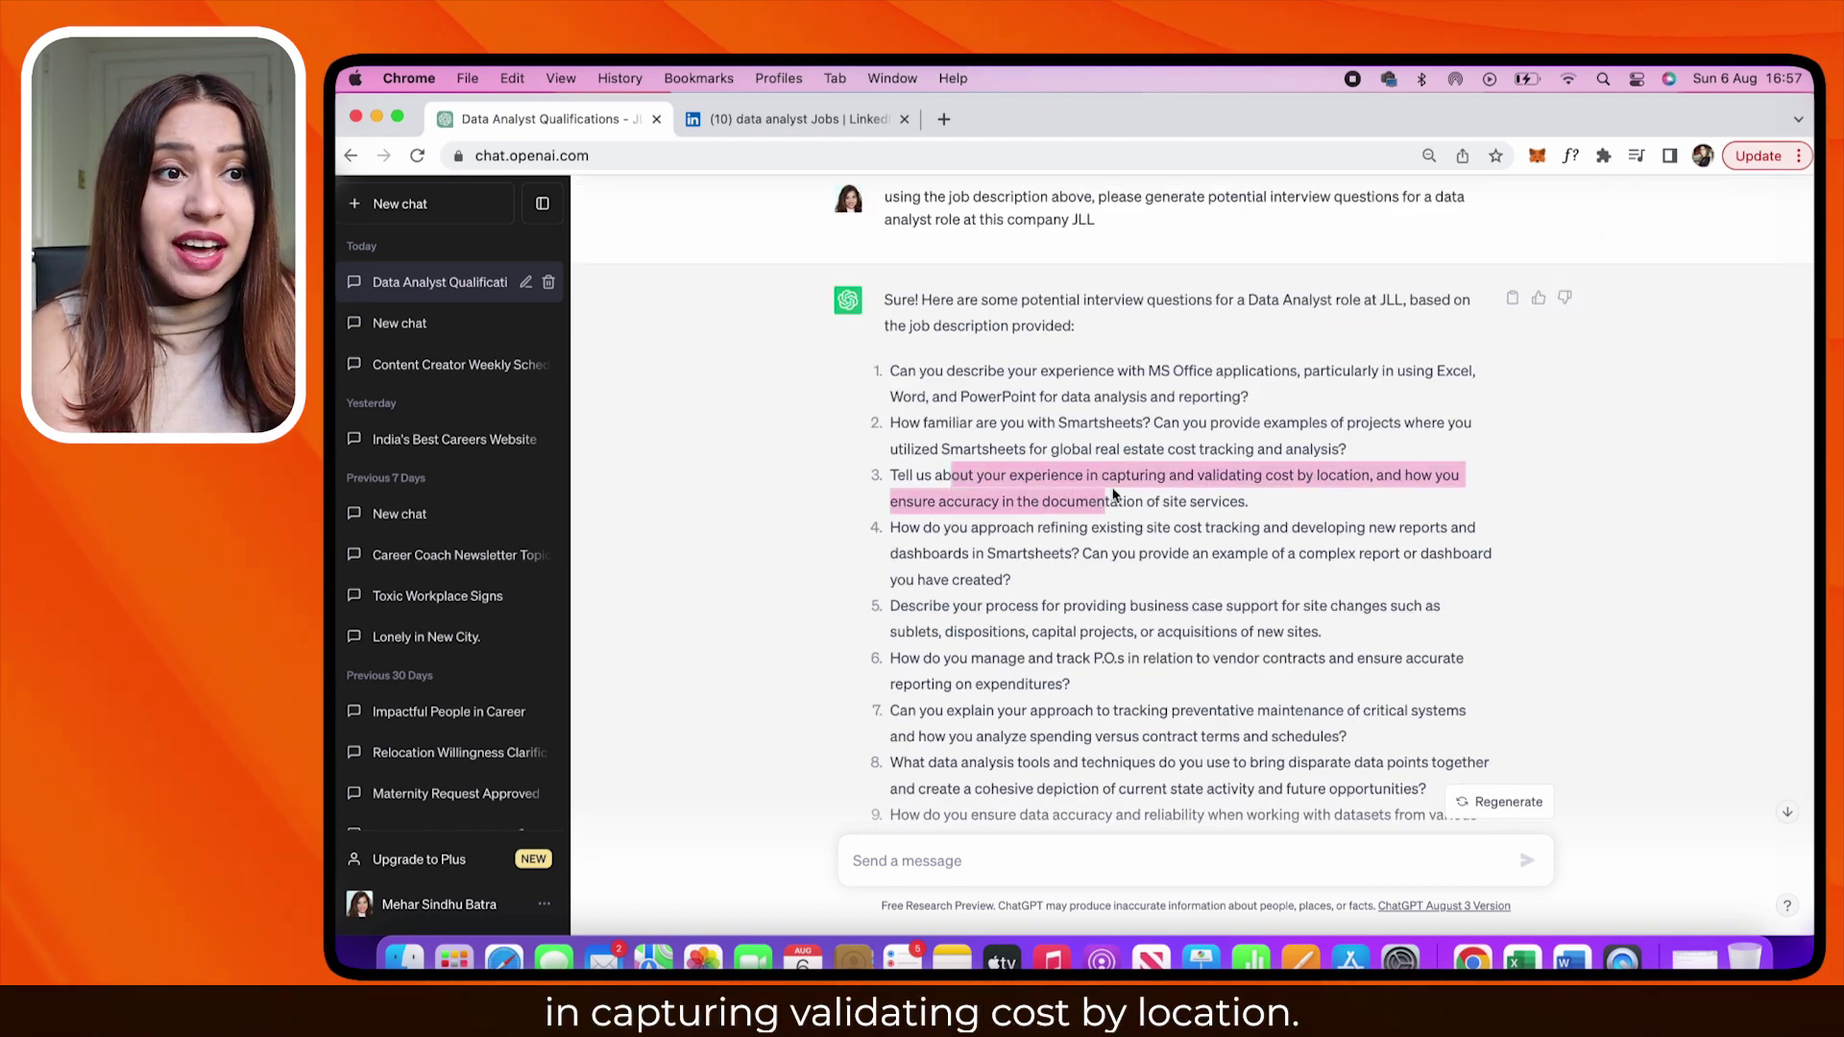
{"action": "left_click", "coordinate": [1148, 584]}
{"action": "scroll", "coordinate": [1148, 584], "scroll_direction": "down", "scroll_amount": 3}
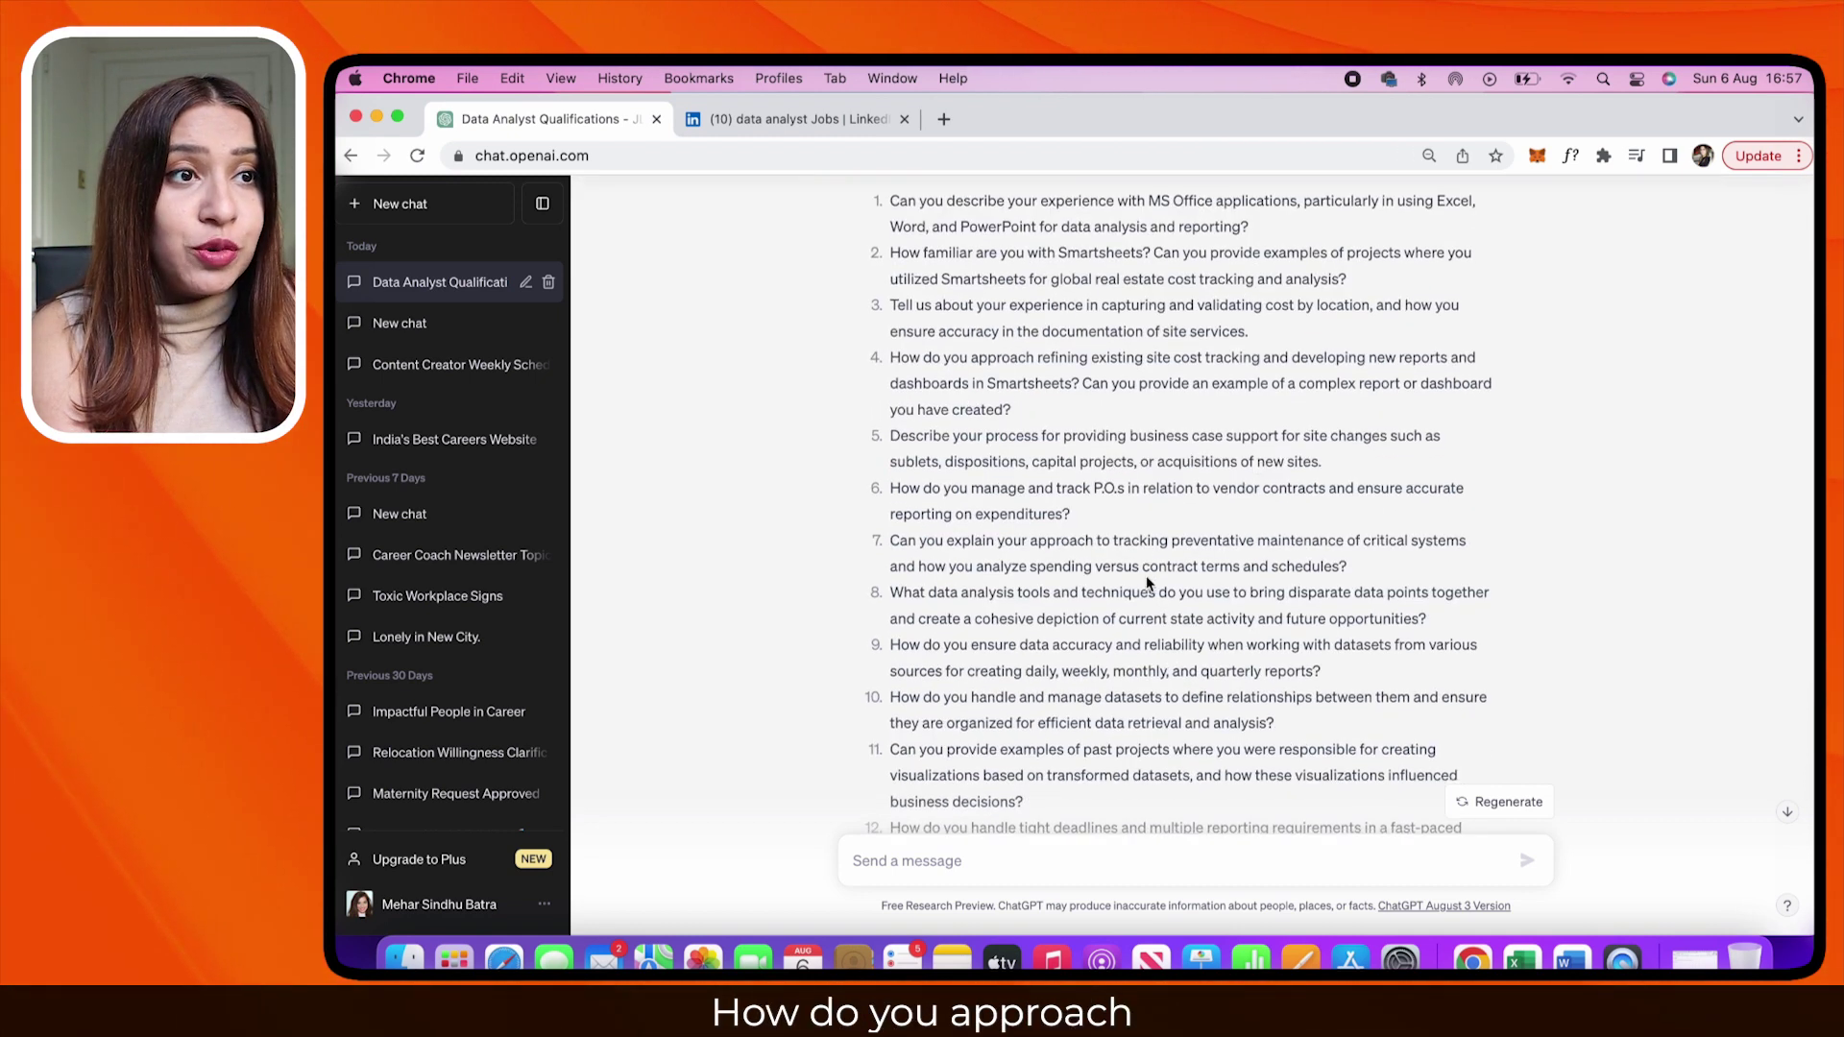
{"action": "scroll", "coordinate": [1148, 583], "scroll_direction": "down", "scroll_amount": 1}
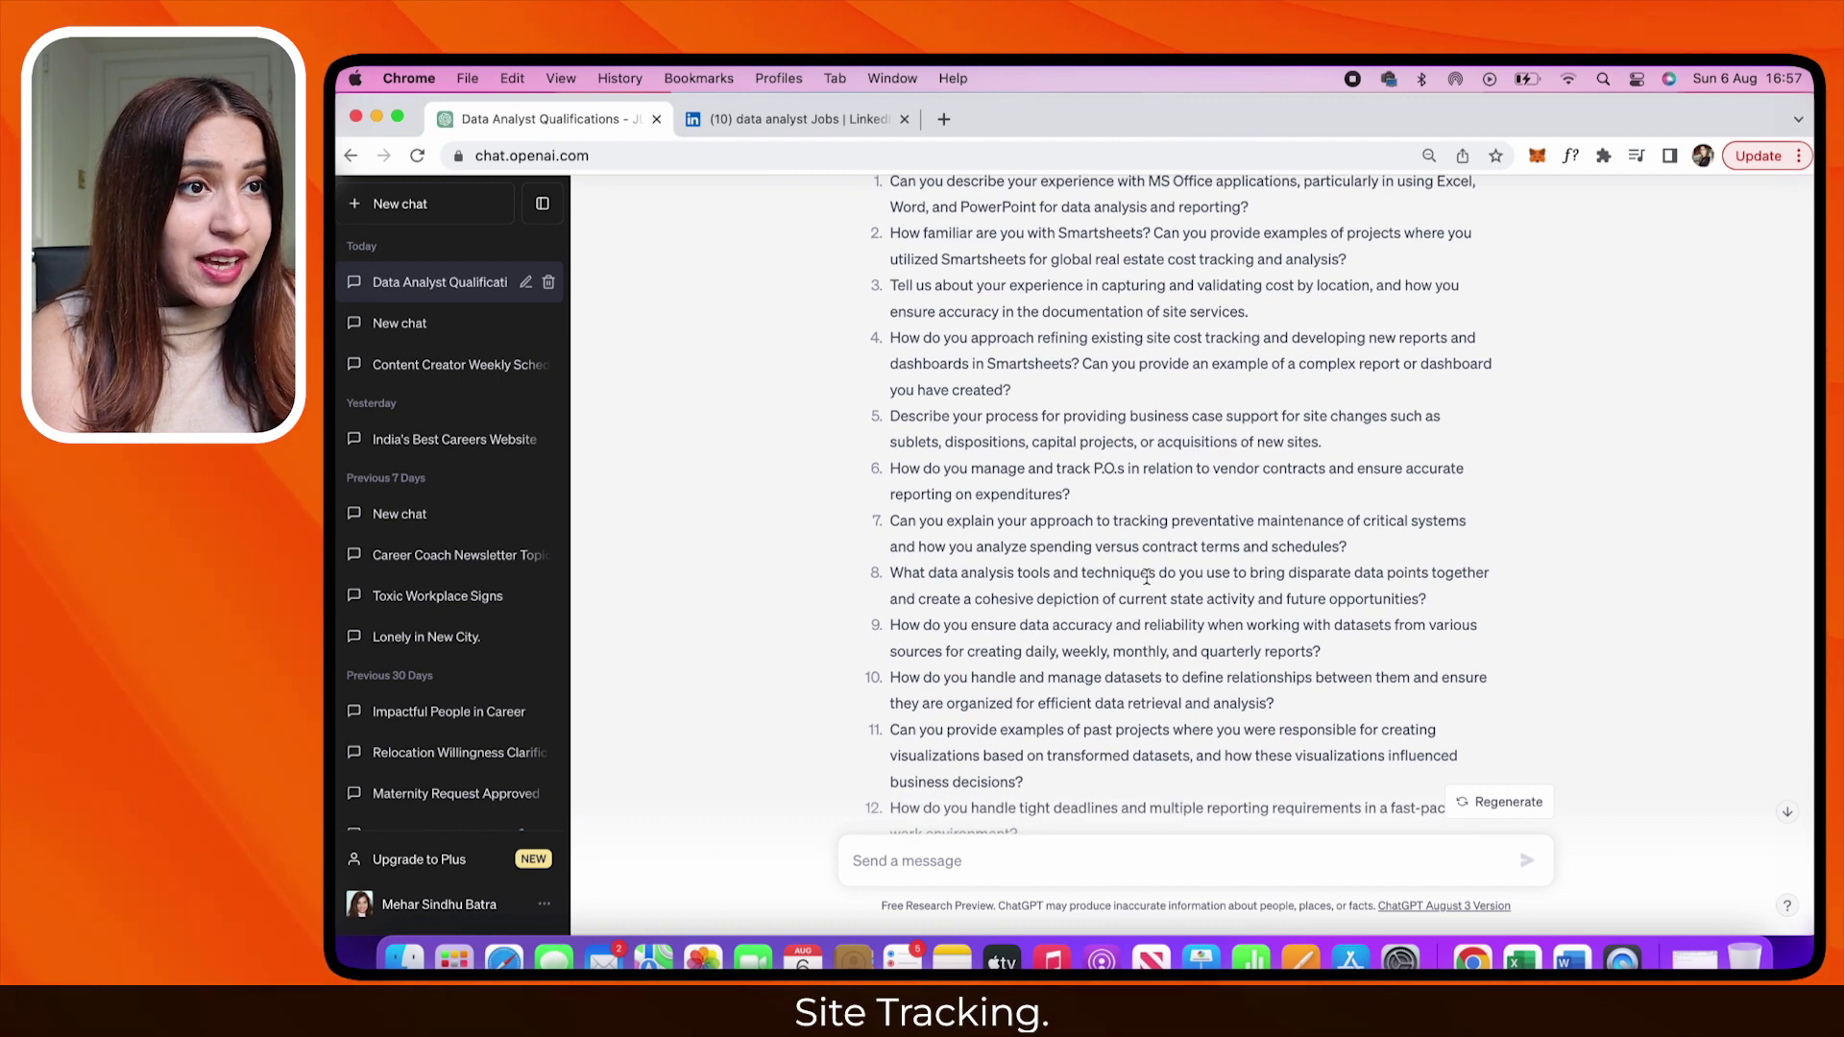
{"action": "scroll", "coordinate": [1147, 577], "scroll_direction": "down", "scroll_amount": 2}
{"action": "scroll", "coordinate": [1149, 579], "scroll_direction": "down", "scroll_amount": 2}
{"action": "scroll", "coordinate": [1147, 578], "scroll_direction": "down", "scroll_amount": 2}
{"action": "scroll", "coordinate": [1147, 578], "scroll_direction": "down", "scroll_amount": 1}
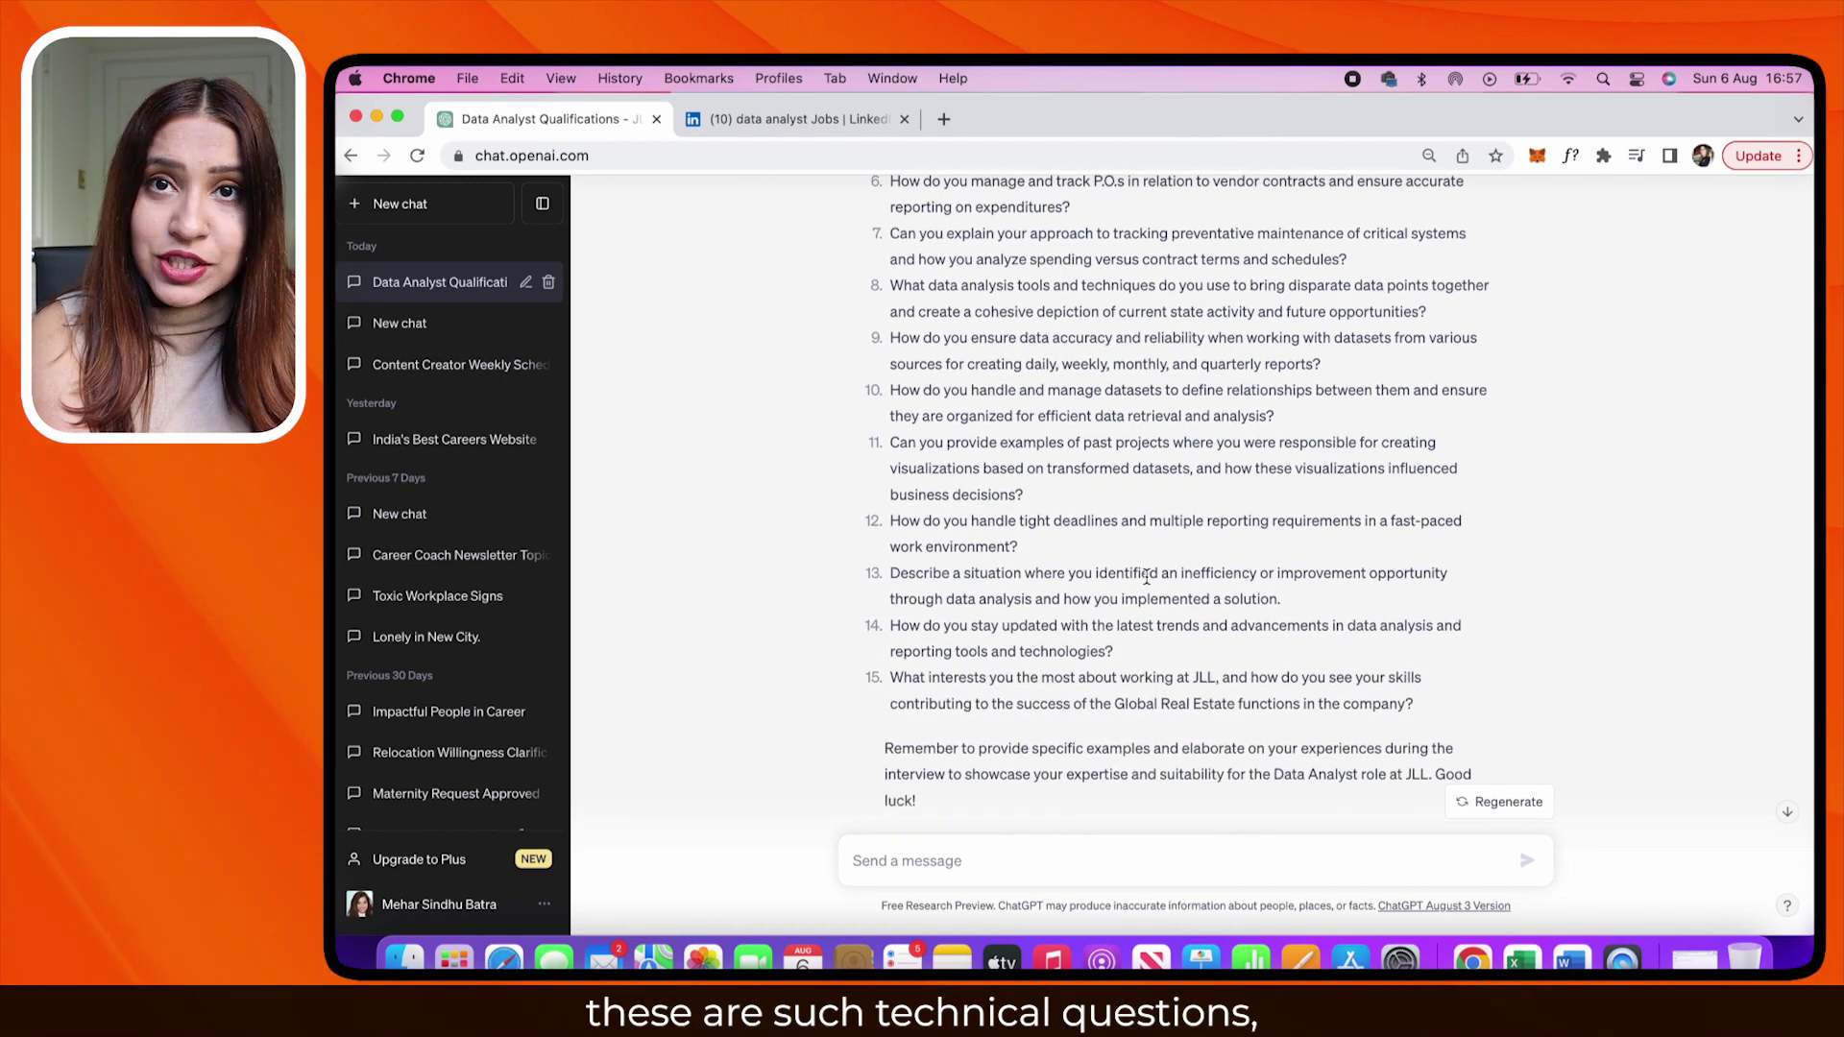
{"action": "scroll", "coordinate": [1149, 577], "scroll_direction": "down", "scroll_amount": 1}
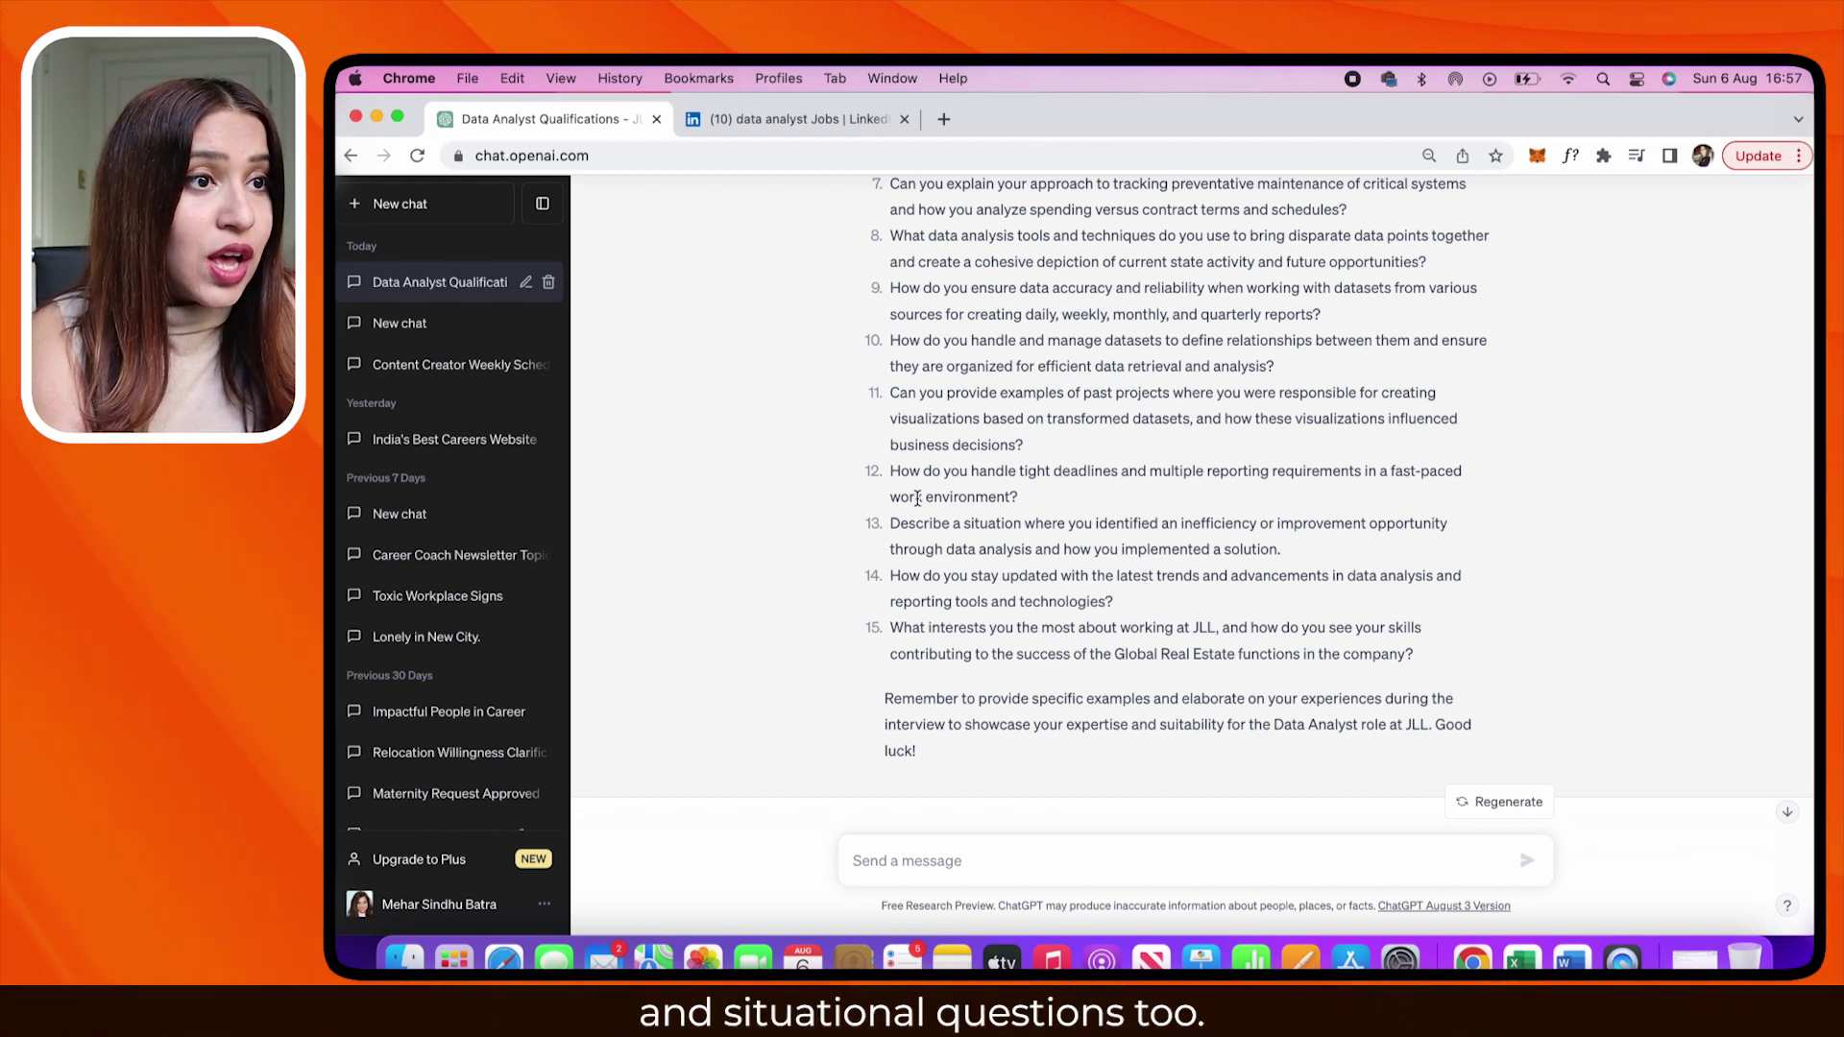
{"action": "left_click_drag", "start_coordinate": [945, 471], "coordinate": [1142, 491]}
{"action": "left_click", "coordinate": [1125, 516]}
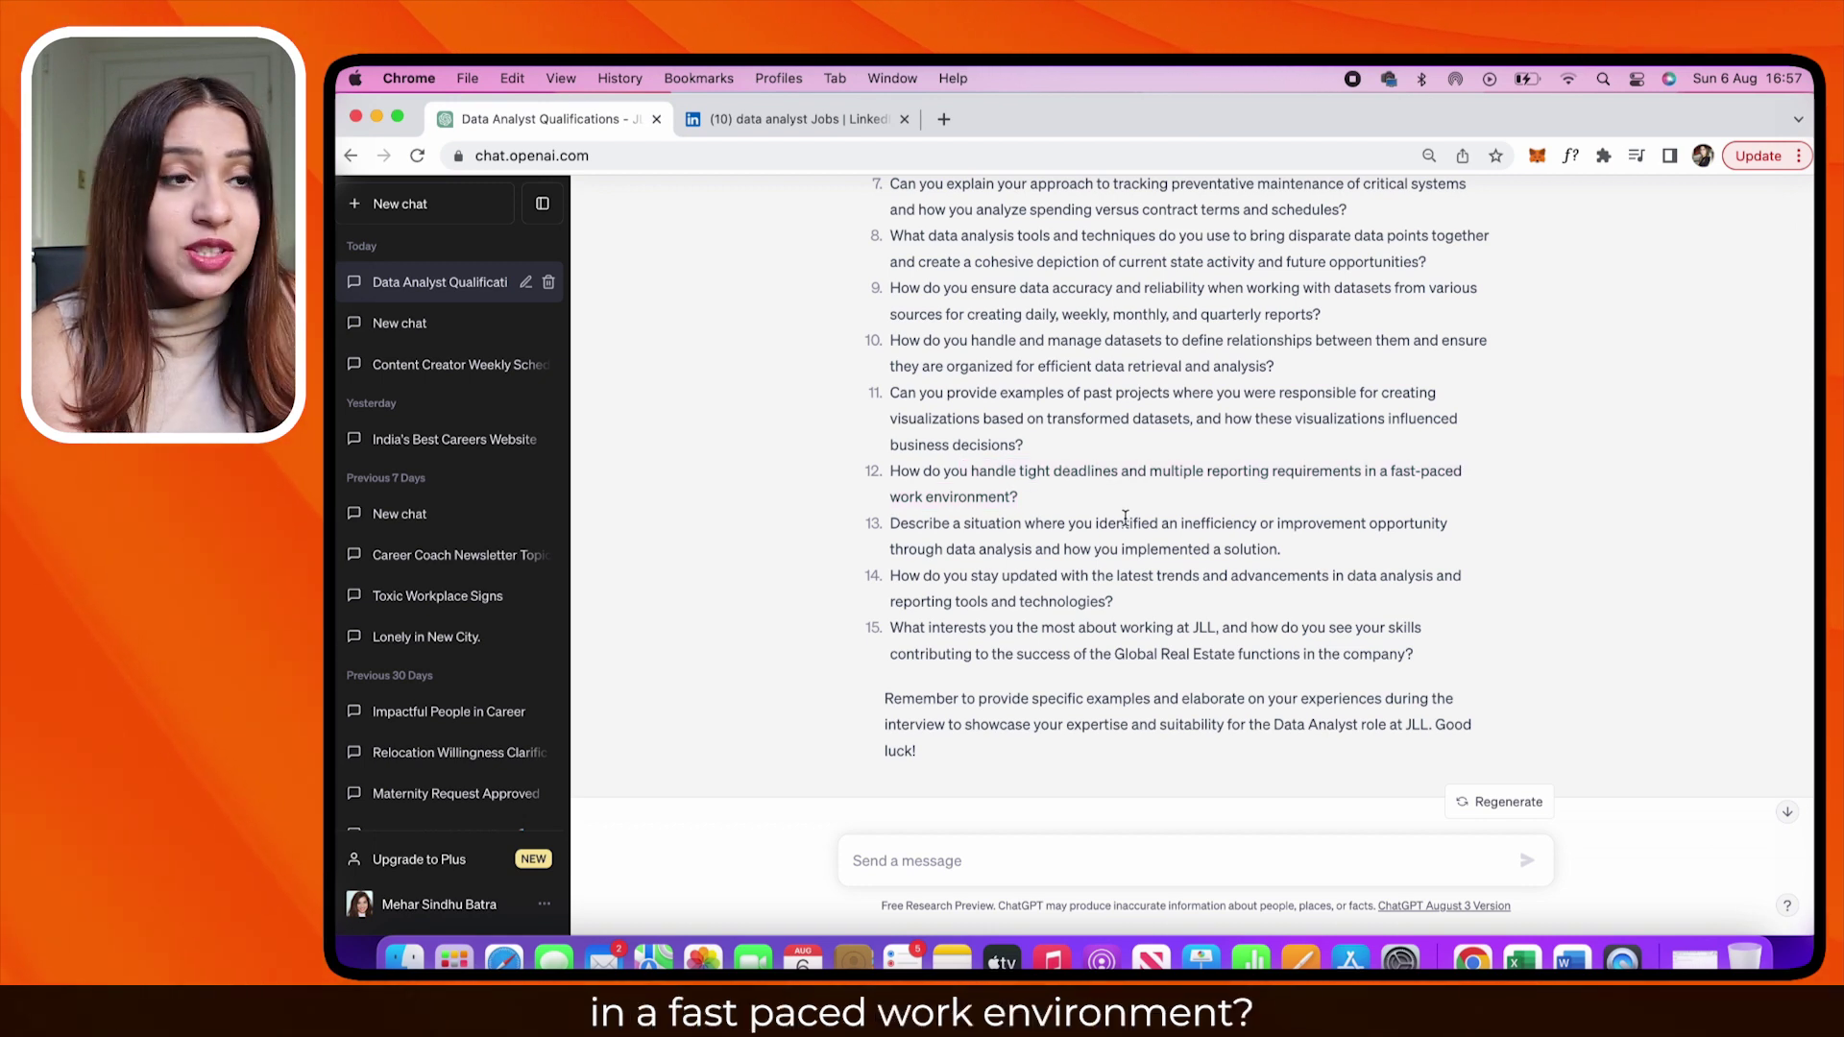
{"action": "scroll", "coordinate": [1126, 517], "scroll_direction": "down", "scroll_amount": 1}
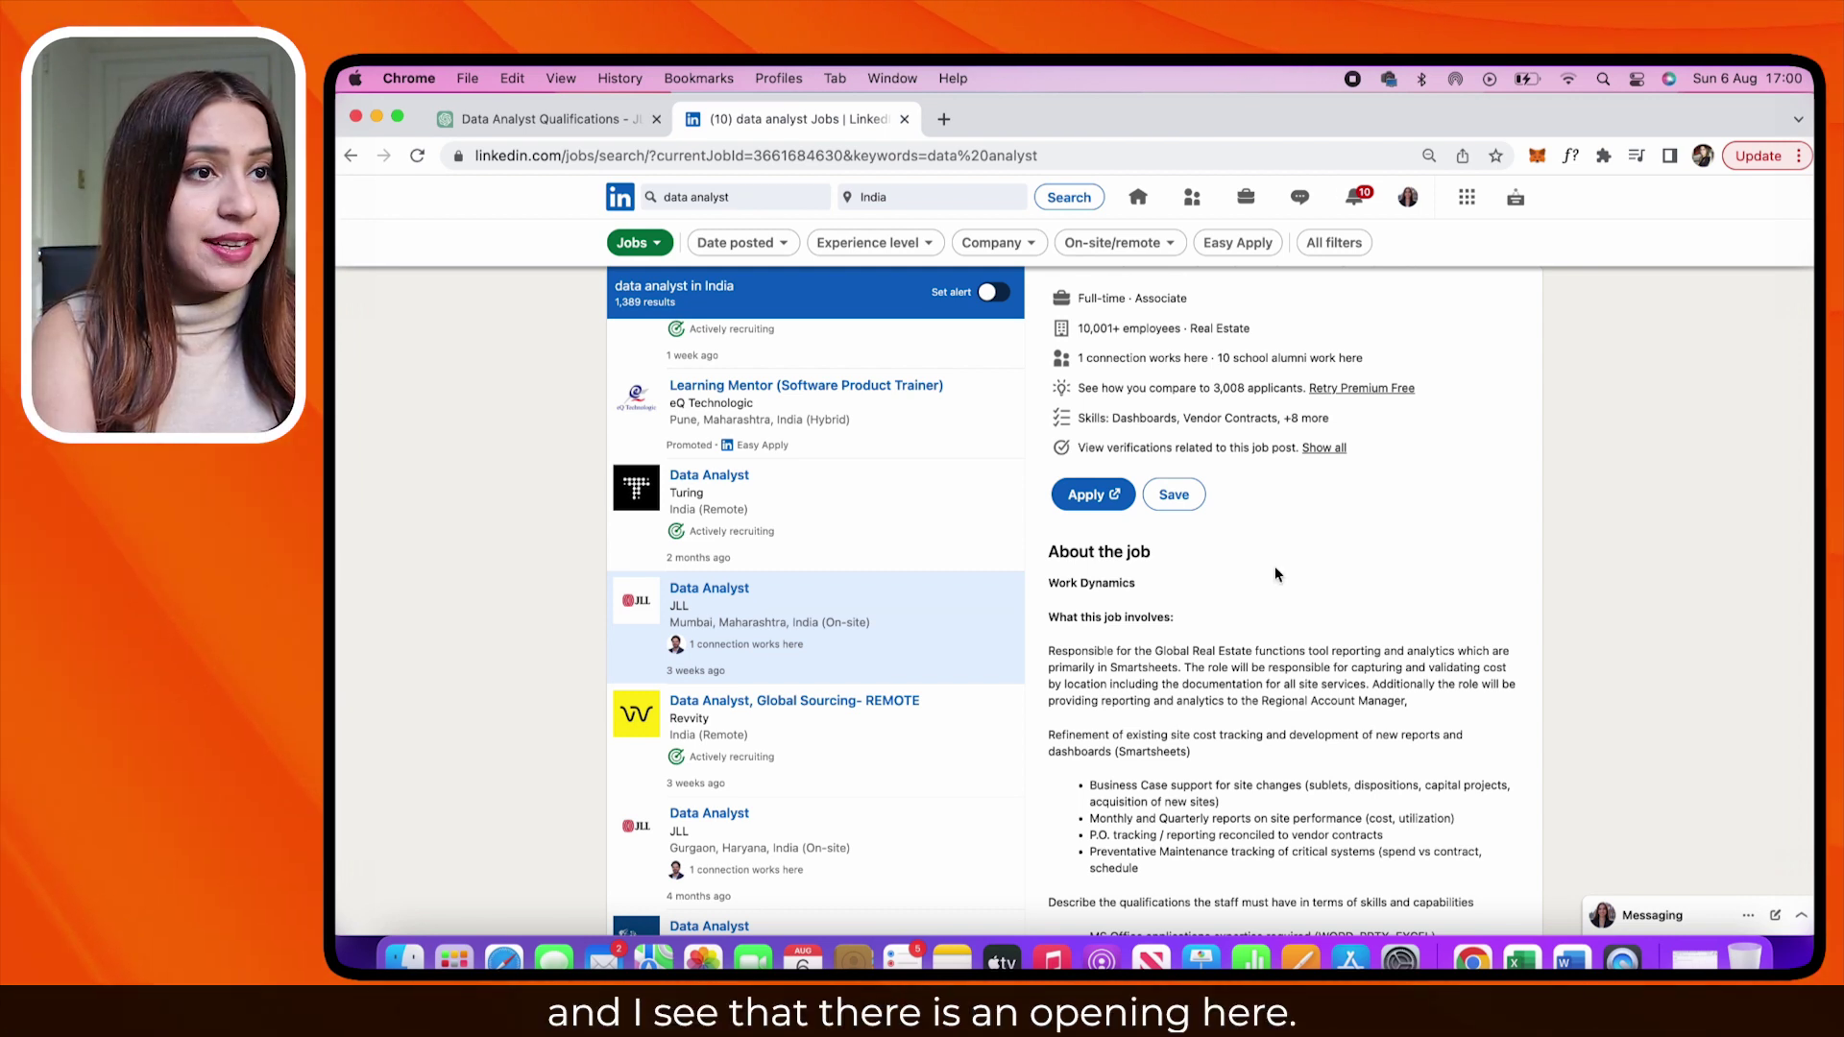
{"action": "scroll", "coordinate": [1091, 545], "scroll_direction": "up", "scroll_amount": 2}
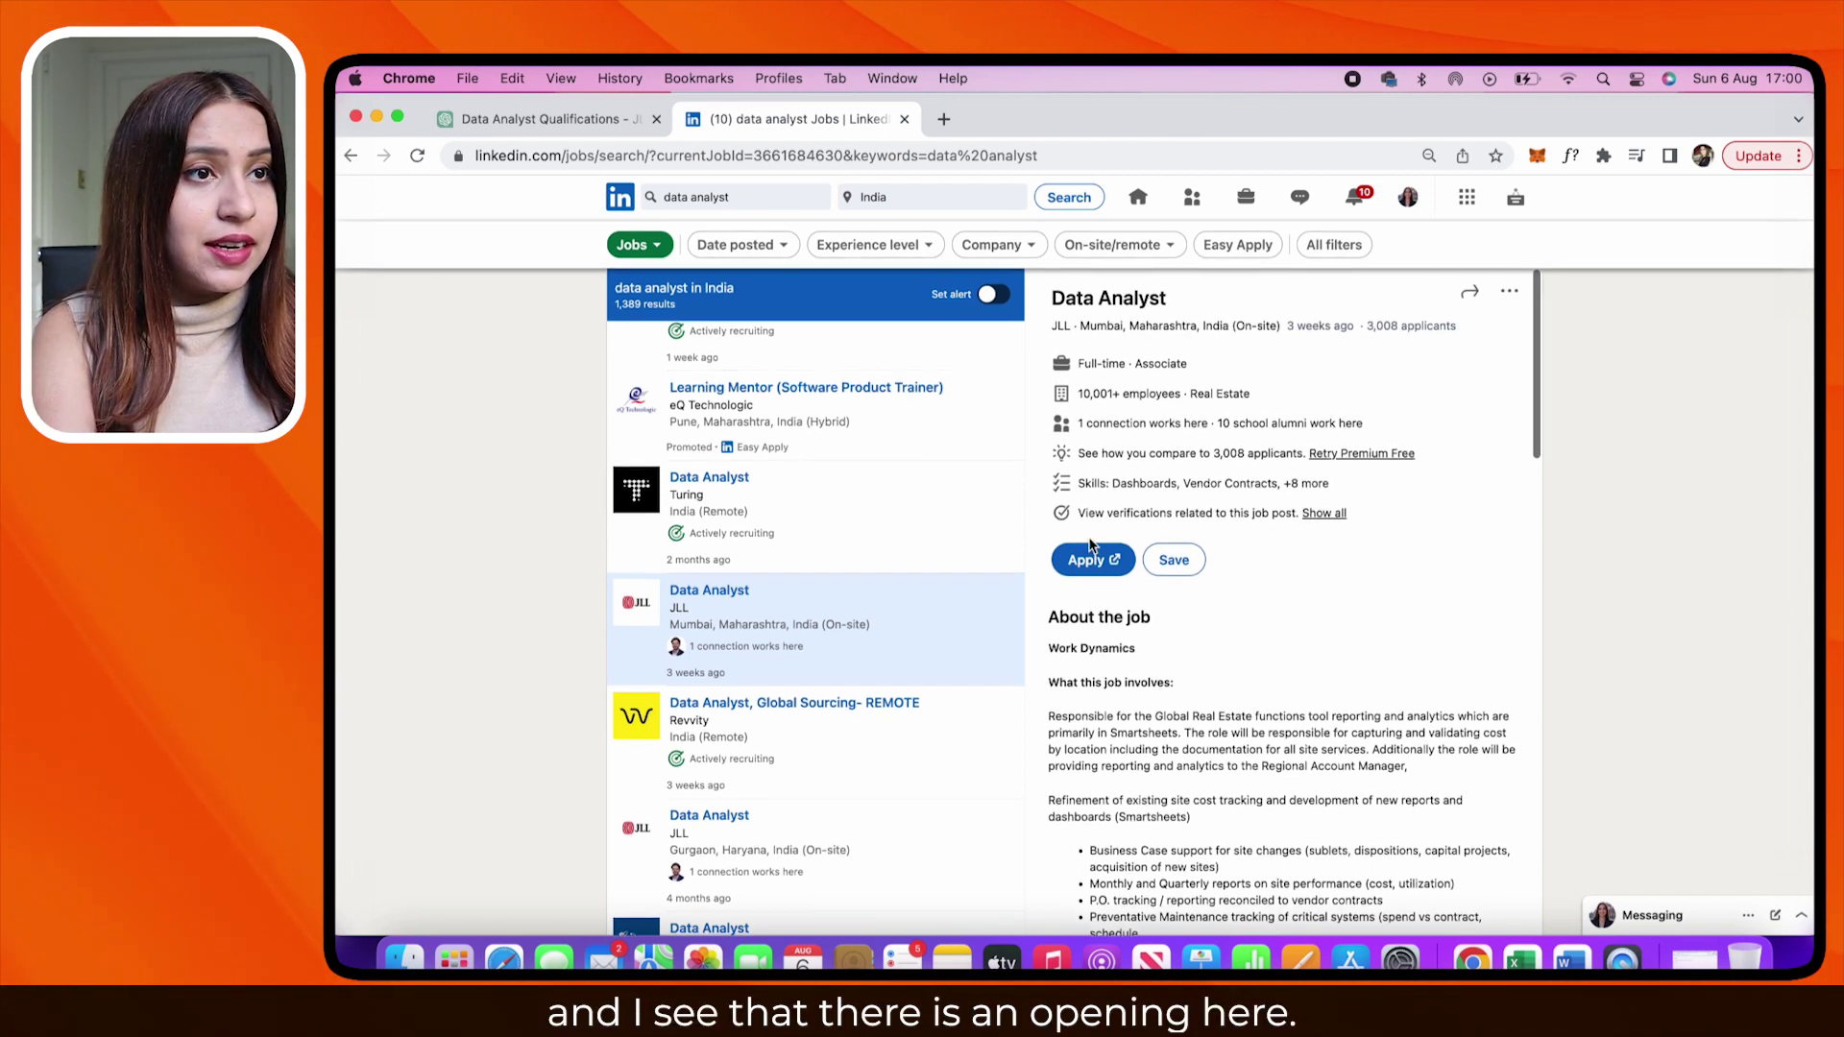
Open the '10 school alumni work here' list of JLL employees from the job posting
{"action": "left_click", "coordinate": [1195, 426]}
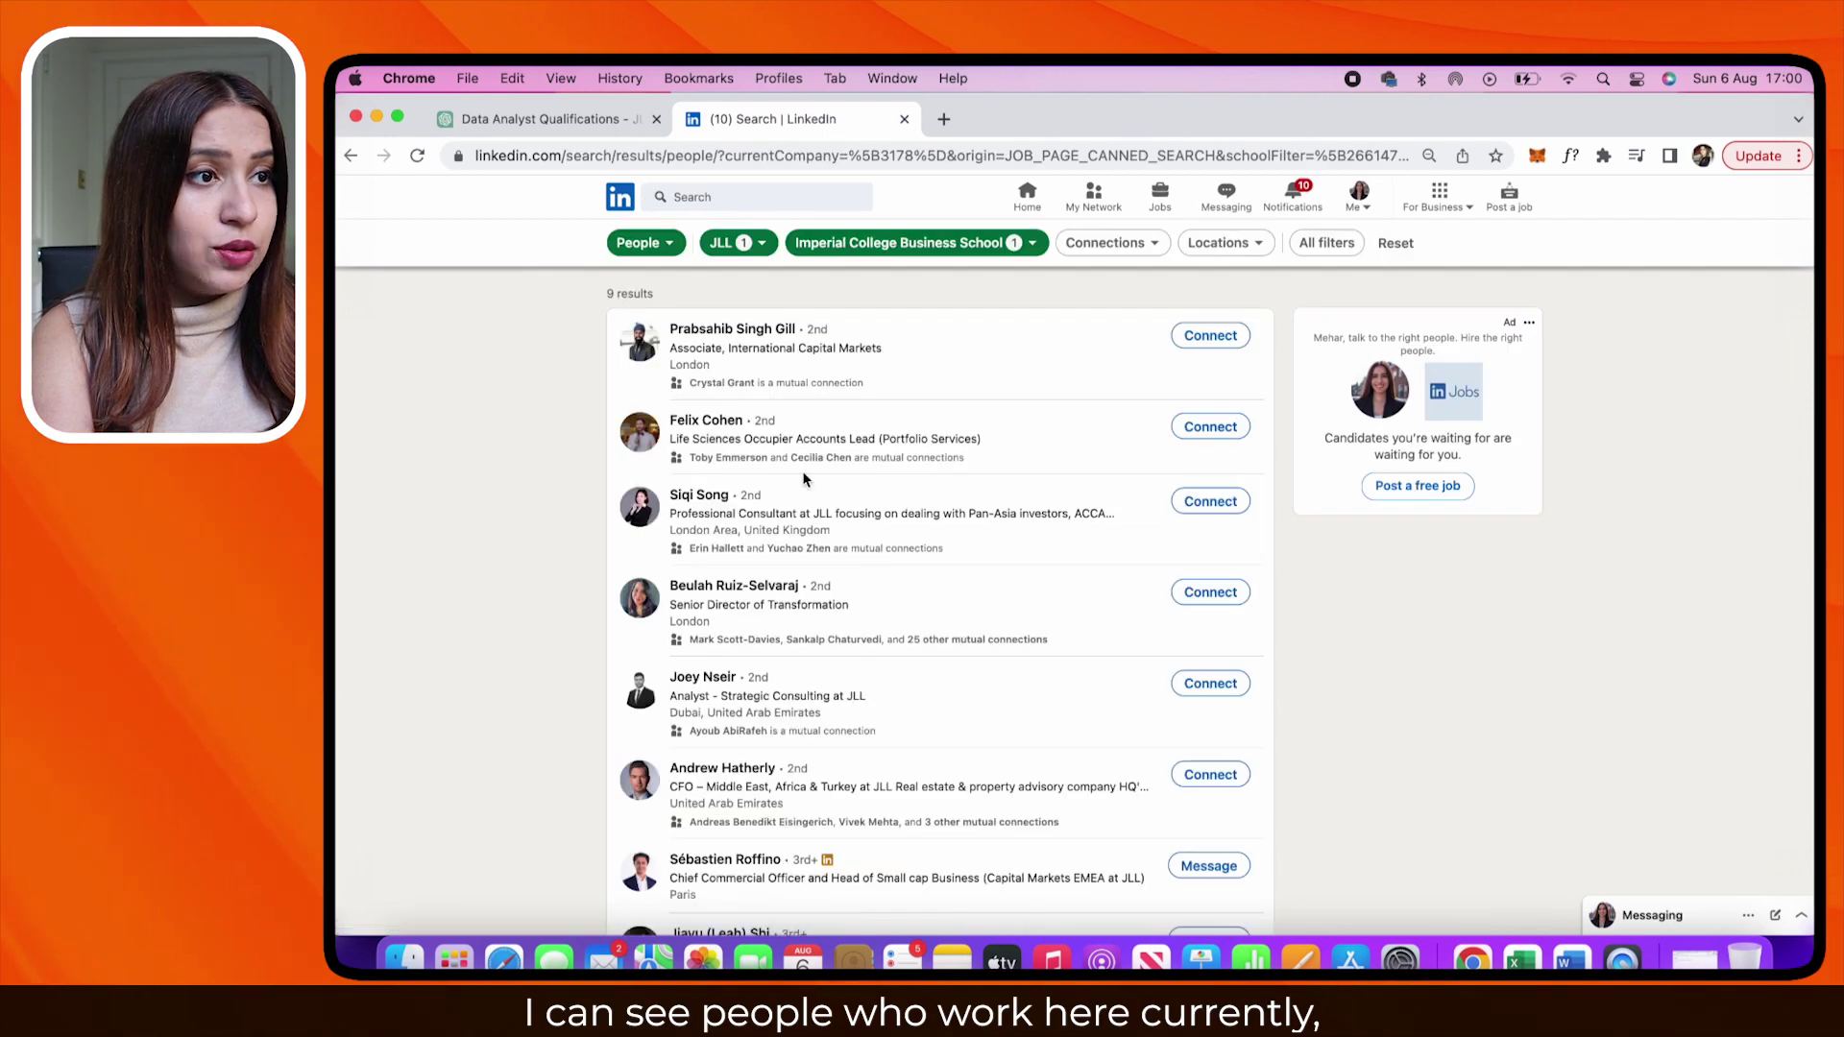
{"action": "scroll", "coordinate": [803, 471], "scroll_direction": "down", "scroll_amount": 5}
{"action": "scroll", "coordinate": [803, 472], "scroll_direction": "up", "scroll_amount": 5}
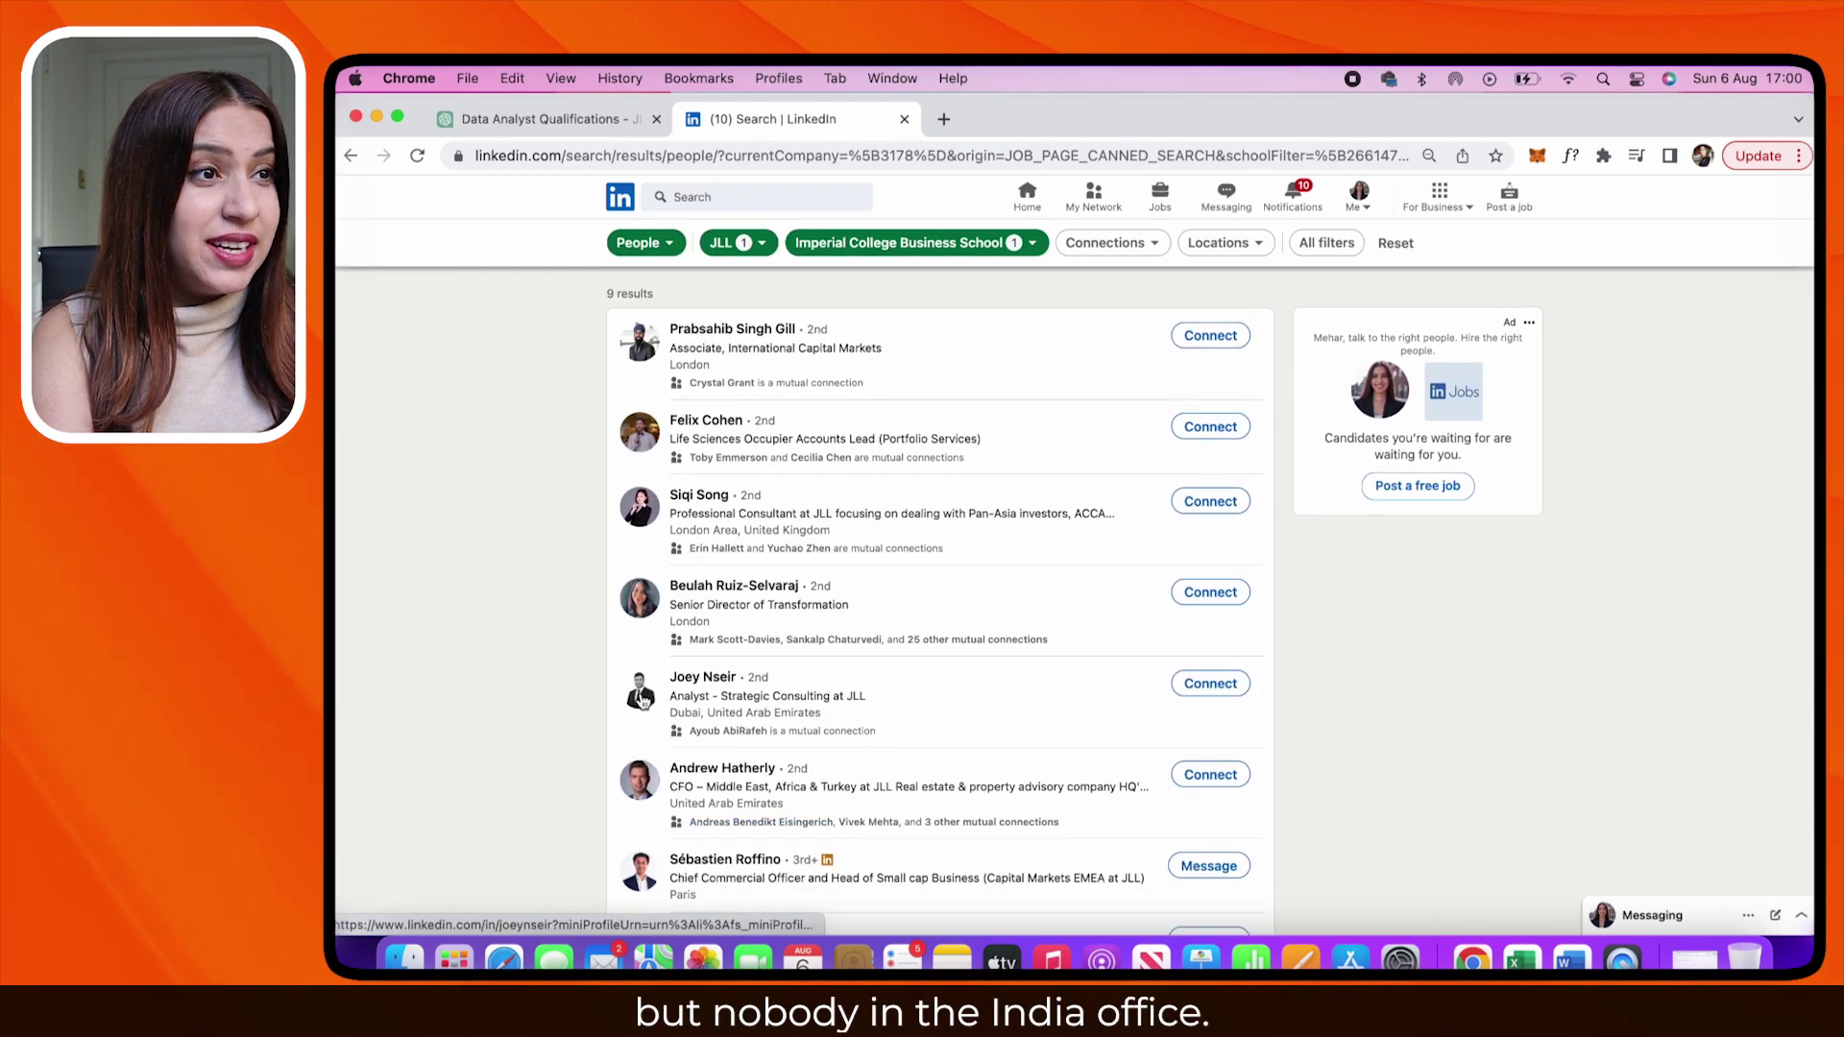
{"action": "scroll", "coordinate": [802, 577], "scroll_direction": "down", "scroll_amount": 3}
{"action": "scroll", "coordinate": [802, 577], "scroll_direction": "up", "scroll_amount": 3}
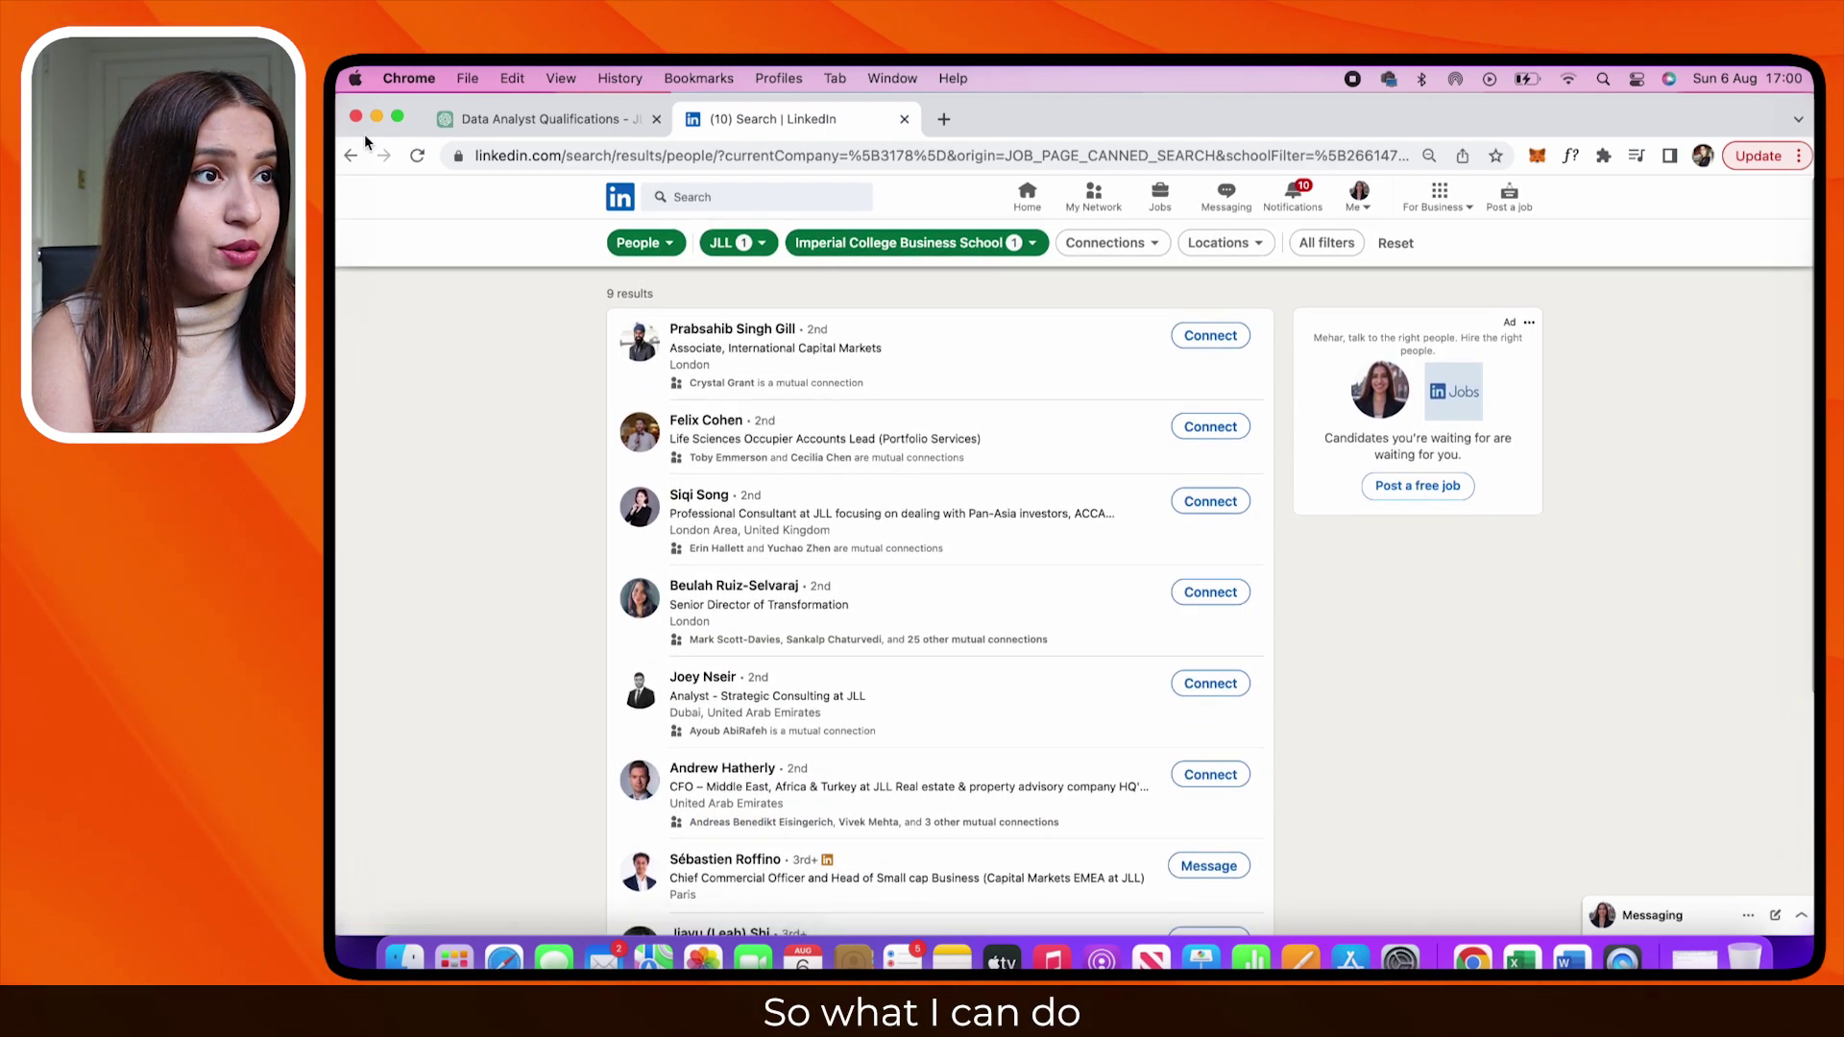
Filter the 'jll' people search to current company JLL and location India
{"action": "left_click", "coordinate": [352, 154]}
{"action": "left_click", "coordinate": [986, 243]}
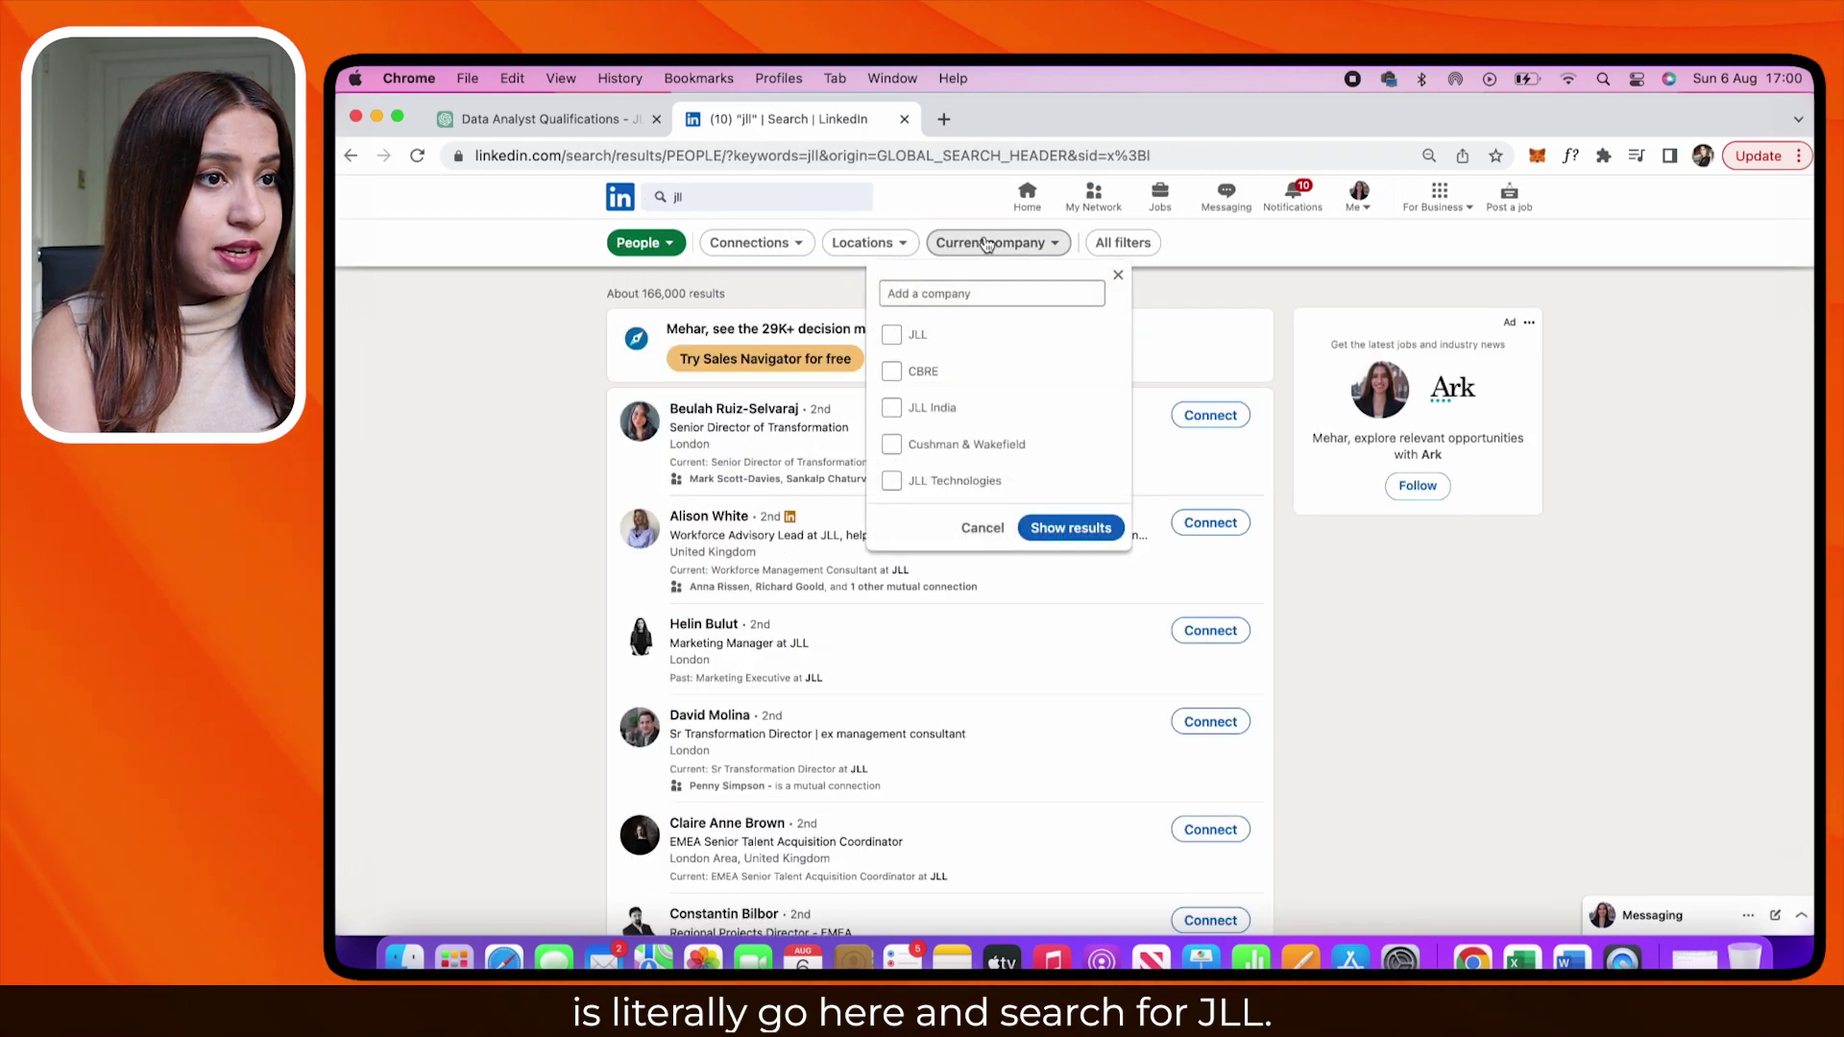
{"action": "left_click", "coordinate": [1071, 527]}
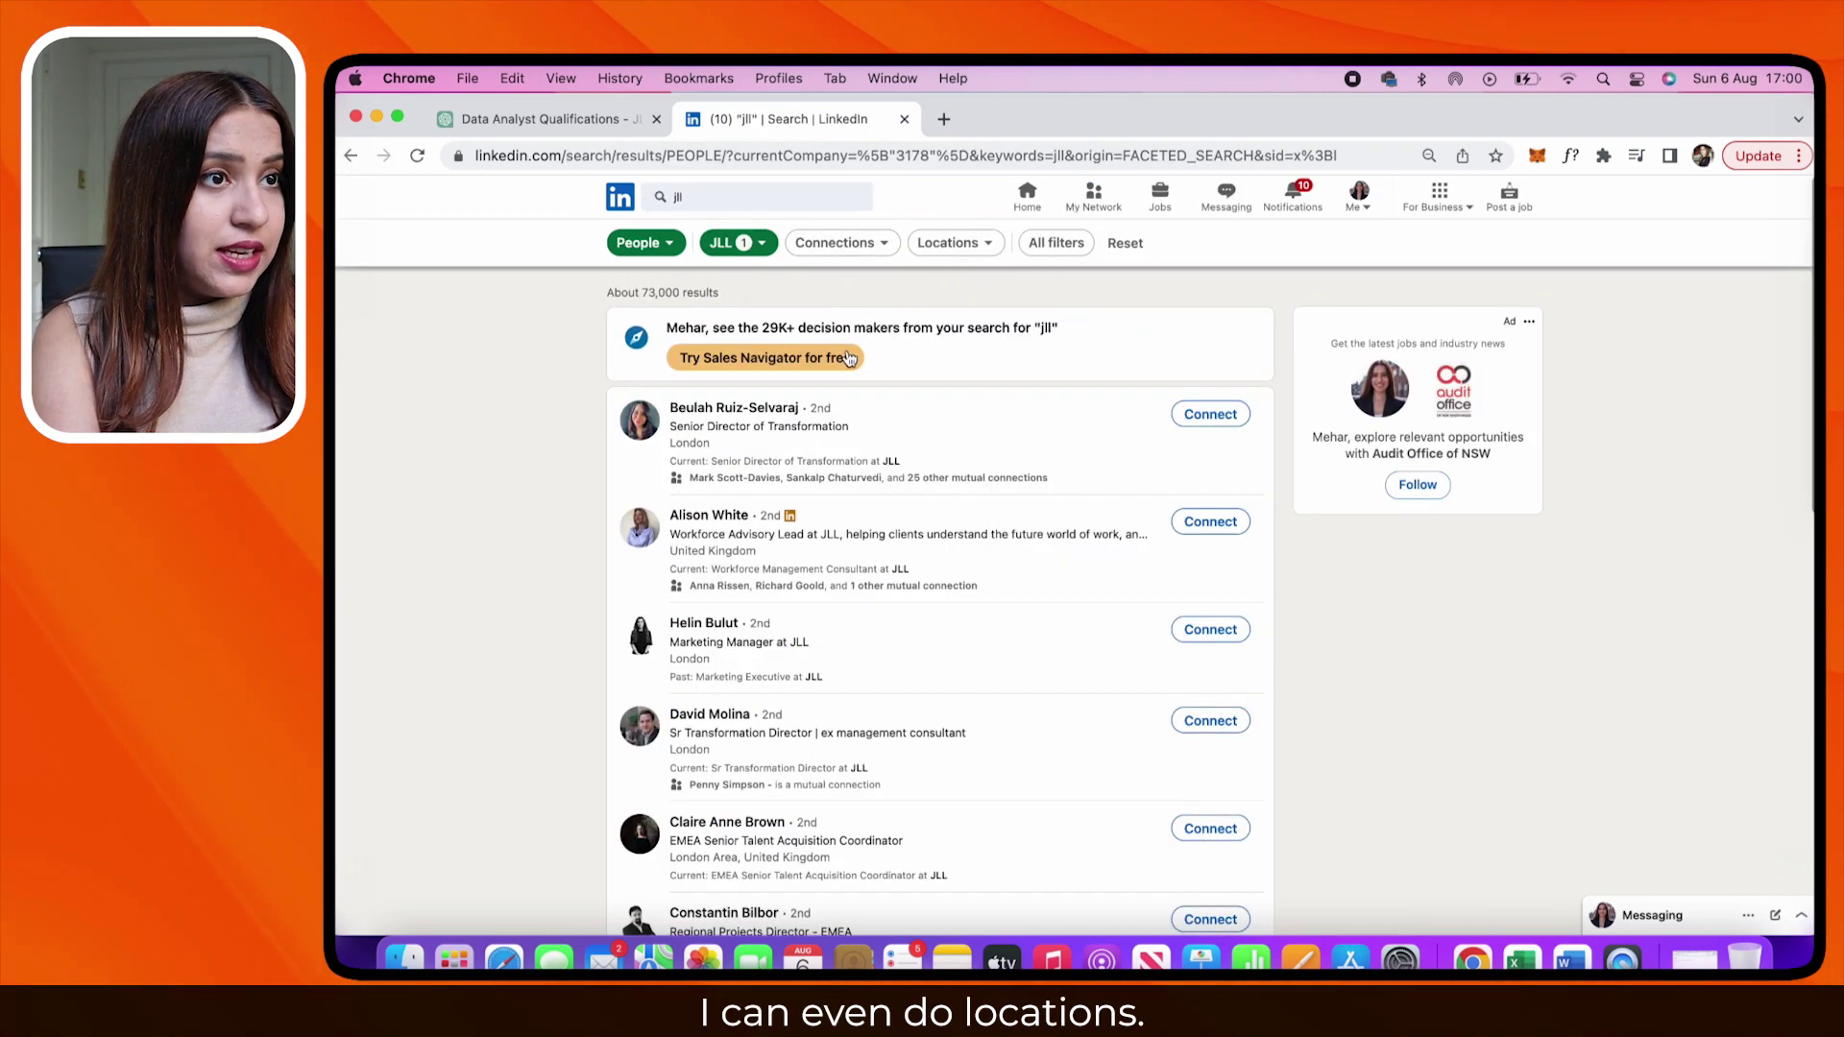
{"action": "left_click", "coordinate": [948, 242]}
{"action": "left_click", "coordinate": [939, 294]}
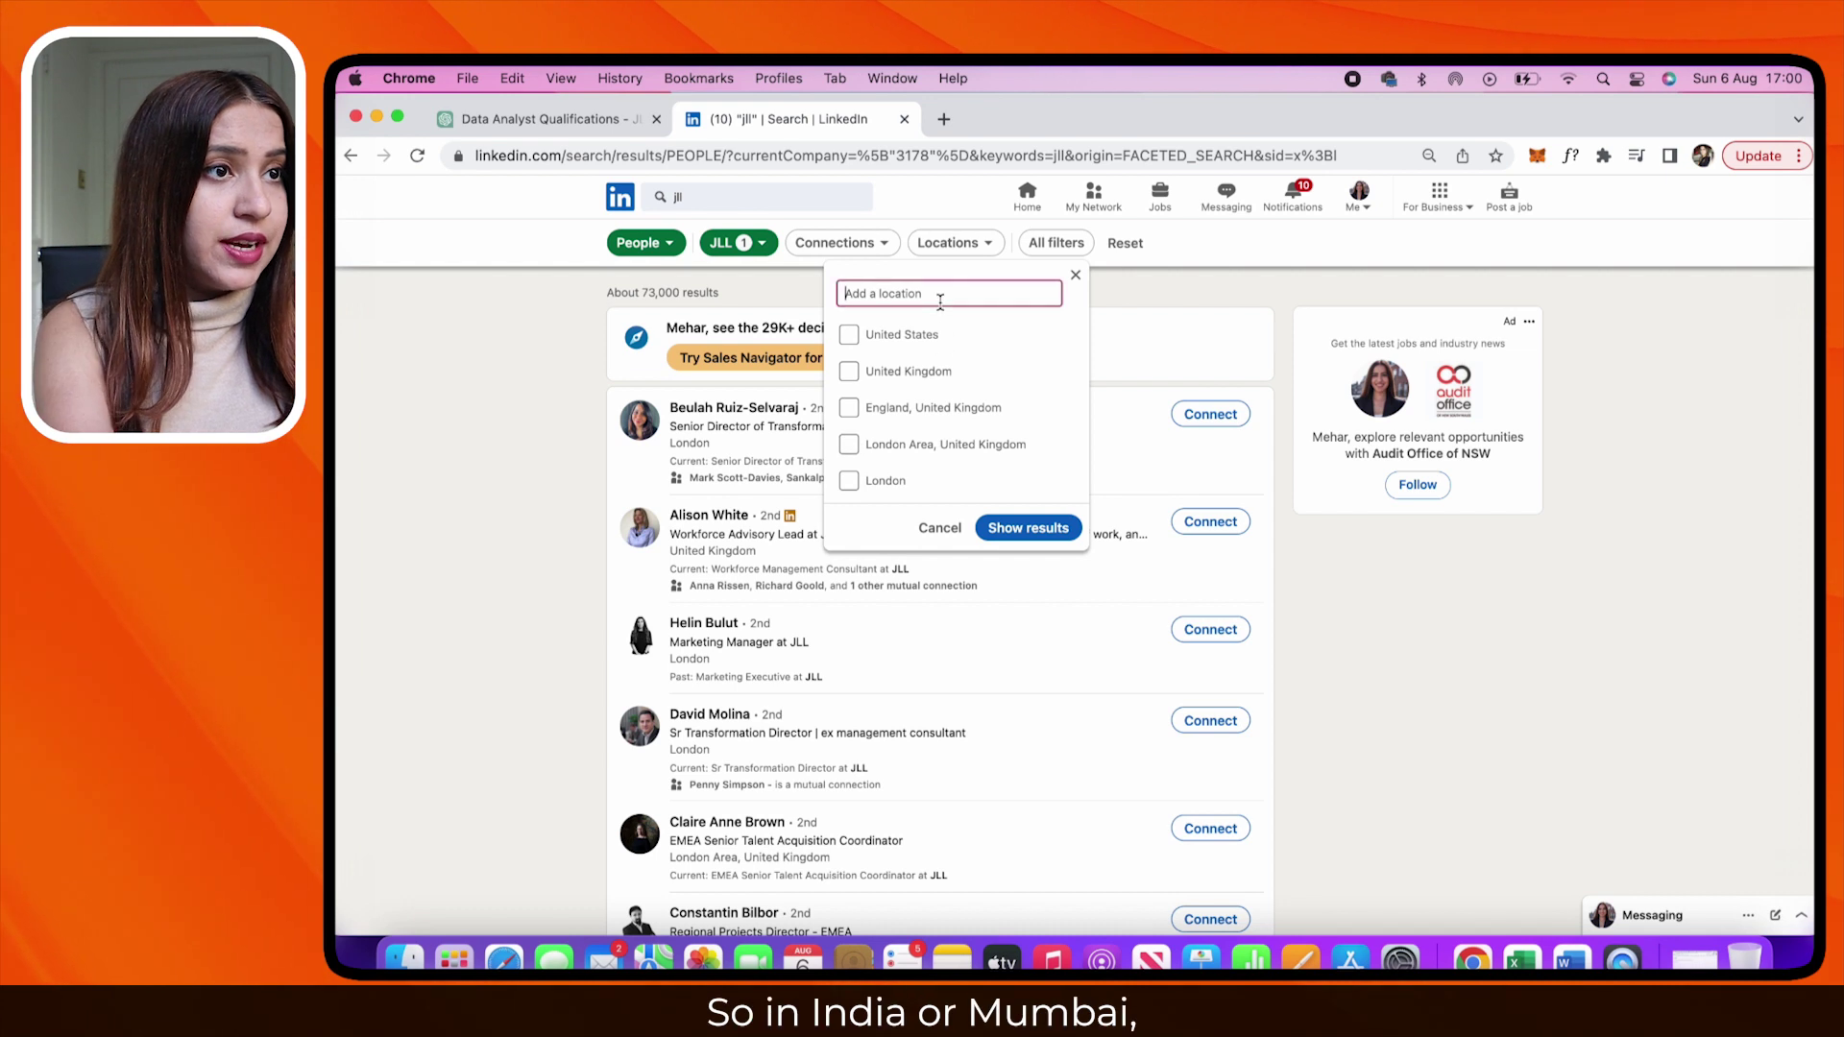
{"action": "type", "text": "india"}
{"action": "left_click", "coordinate": [879, 349]}
{"action": "left_click", "coordinate": [1027, 528]}
{"action": "scroll", "coordinate": [888, 599], "scroll_direction": "down", "scroll_amount": 5}
{"action": "scroll", "coordinate": [890, 599], "scroll_direction": "down", "scroll_amount": 3}
{"action": "scroll", "coordinate": [888, 599], "scroll_direction": "down", "scroll_amount": 2}
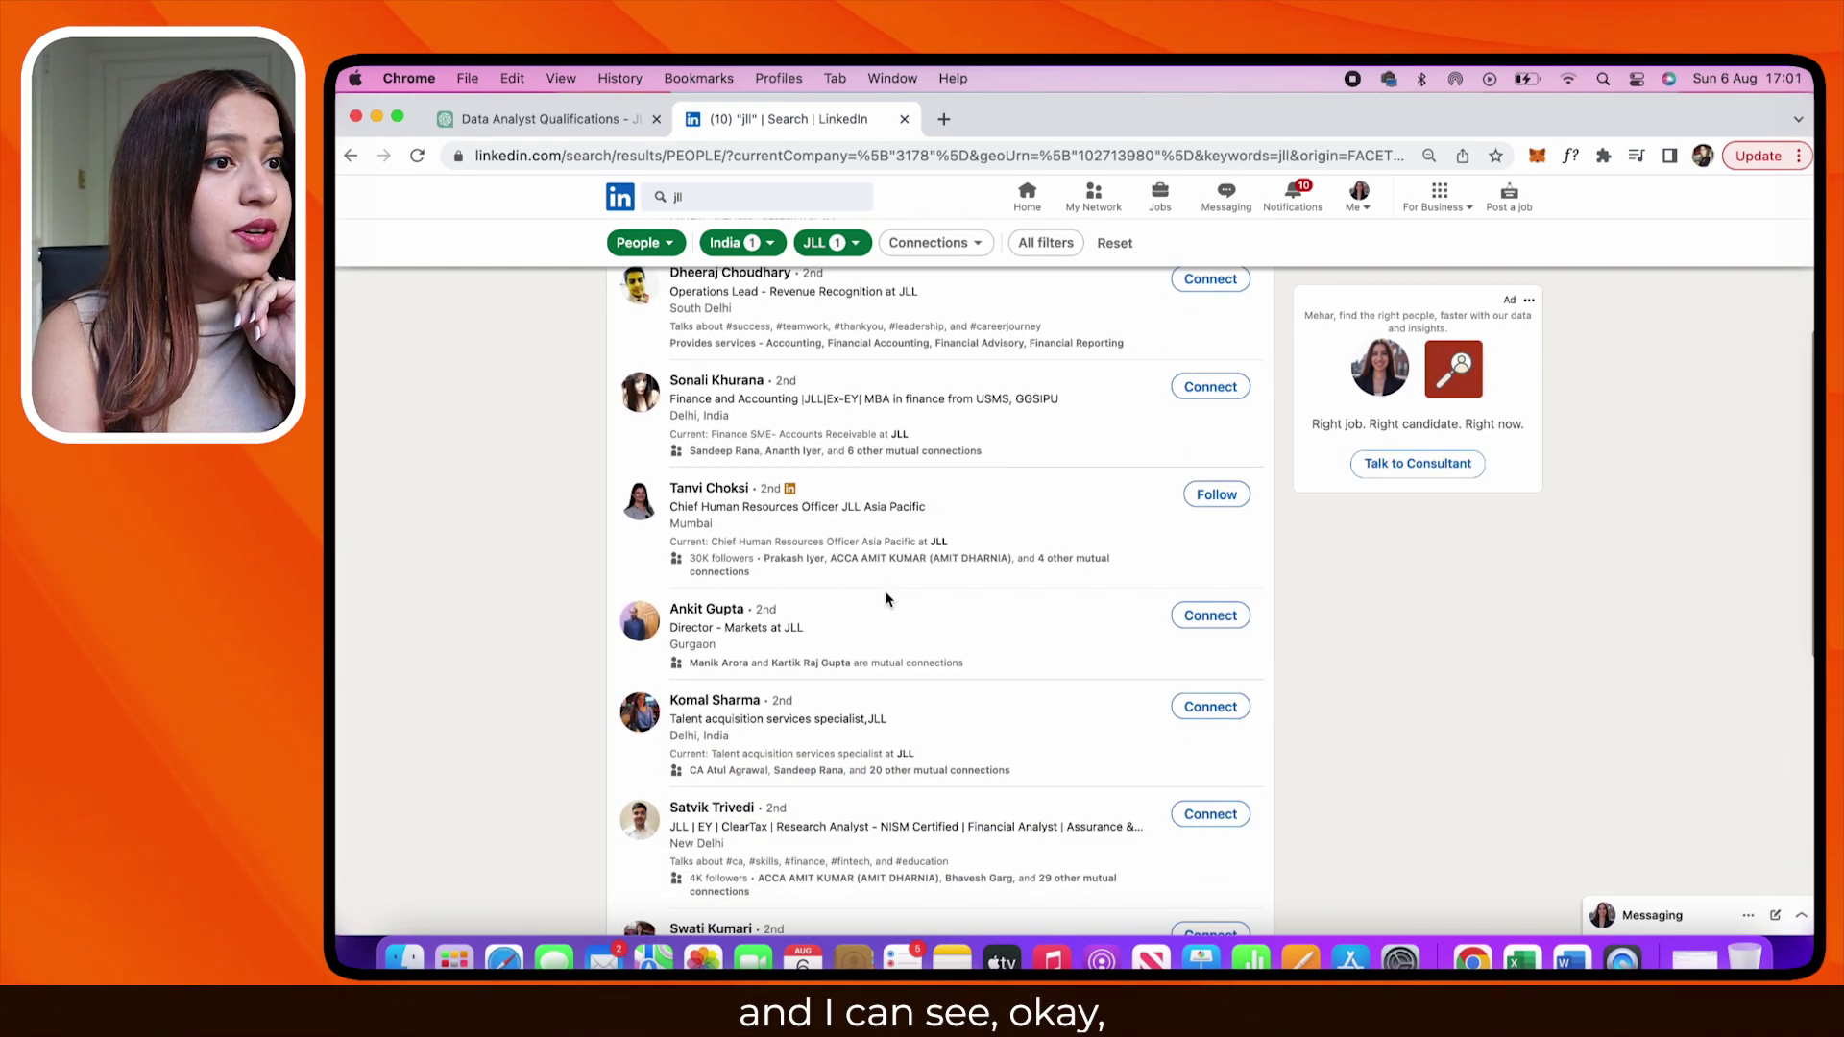
{"action": "scroll", "coordinate": [886, 598], "scroll_direction": "down", "scroll_amount": 1}
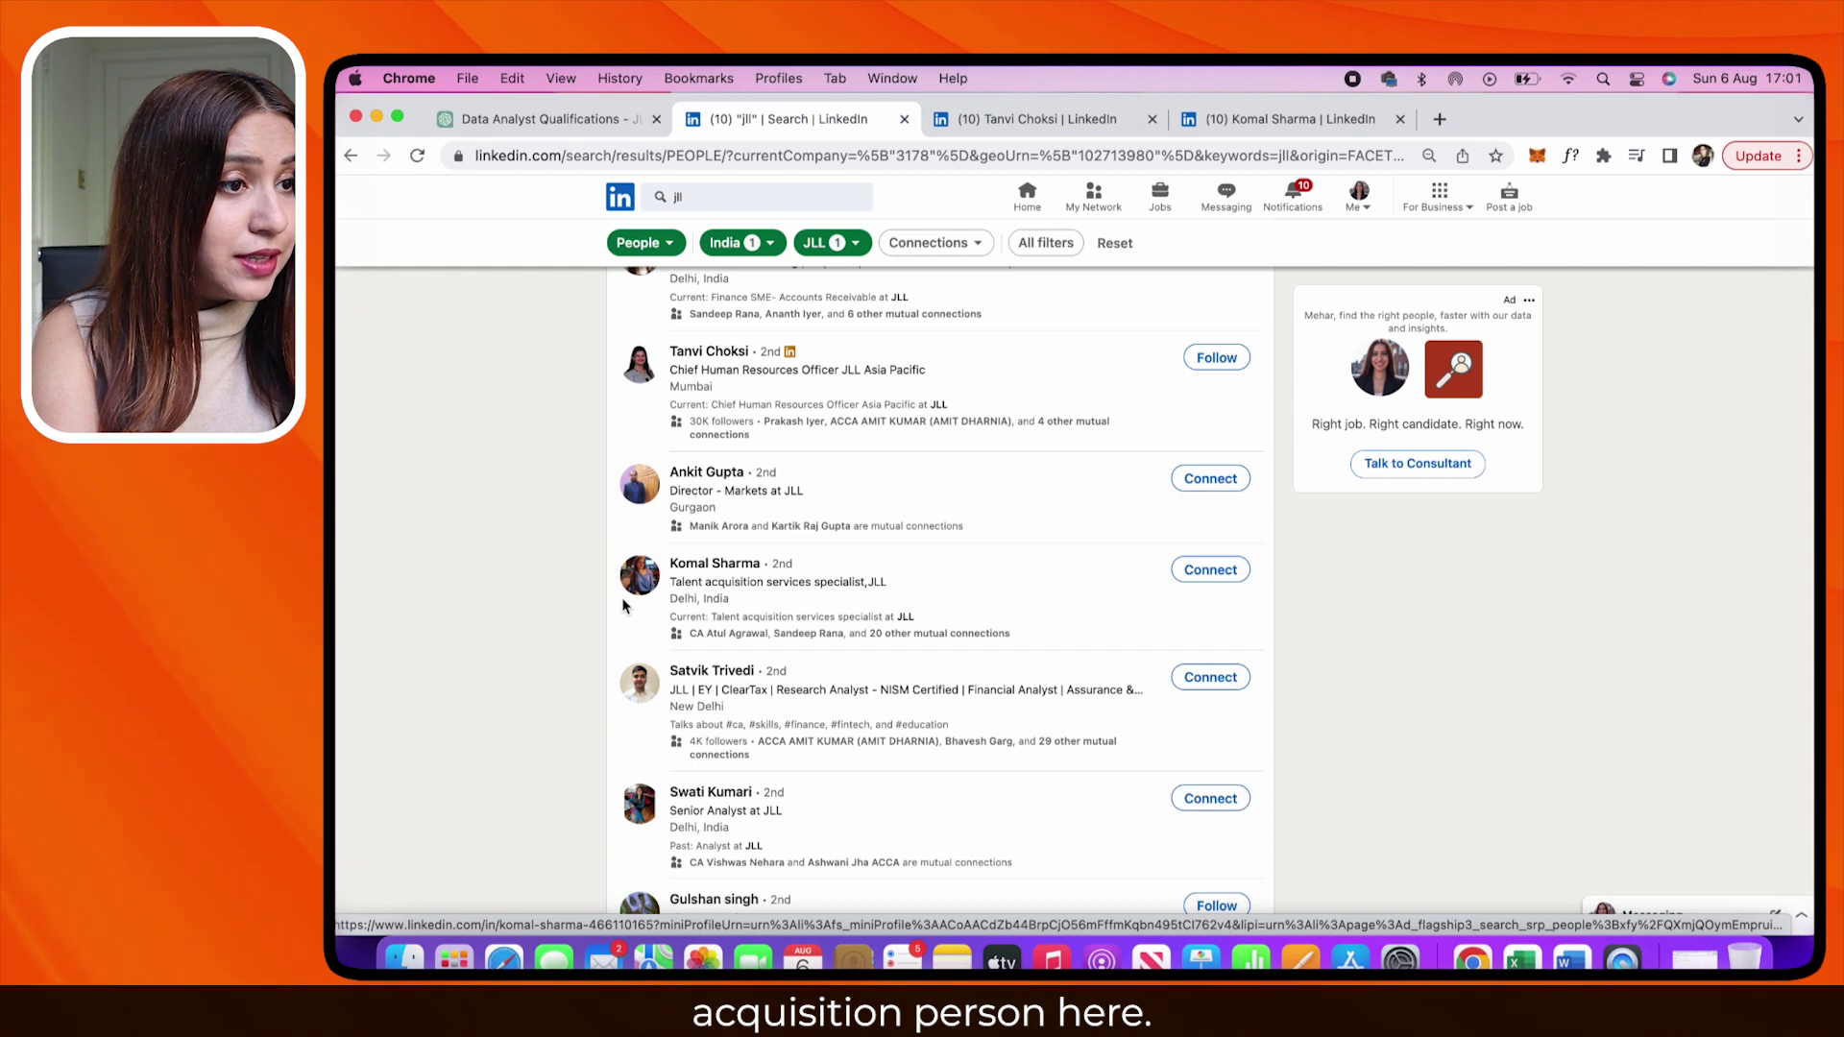
{"action": "scroll", "coordinate": [624, 605], "scroll_direction": "down", "scroll_amount": 3}
Open JLL employee profiles in new tabs and select Tanvi Choksi's About section text
{"action": "left_click", "coordinate": [646, 622], "text": "super"}
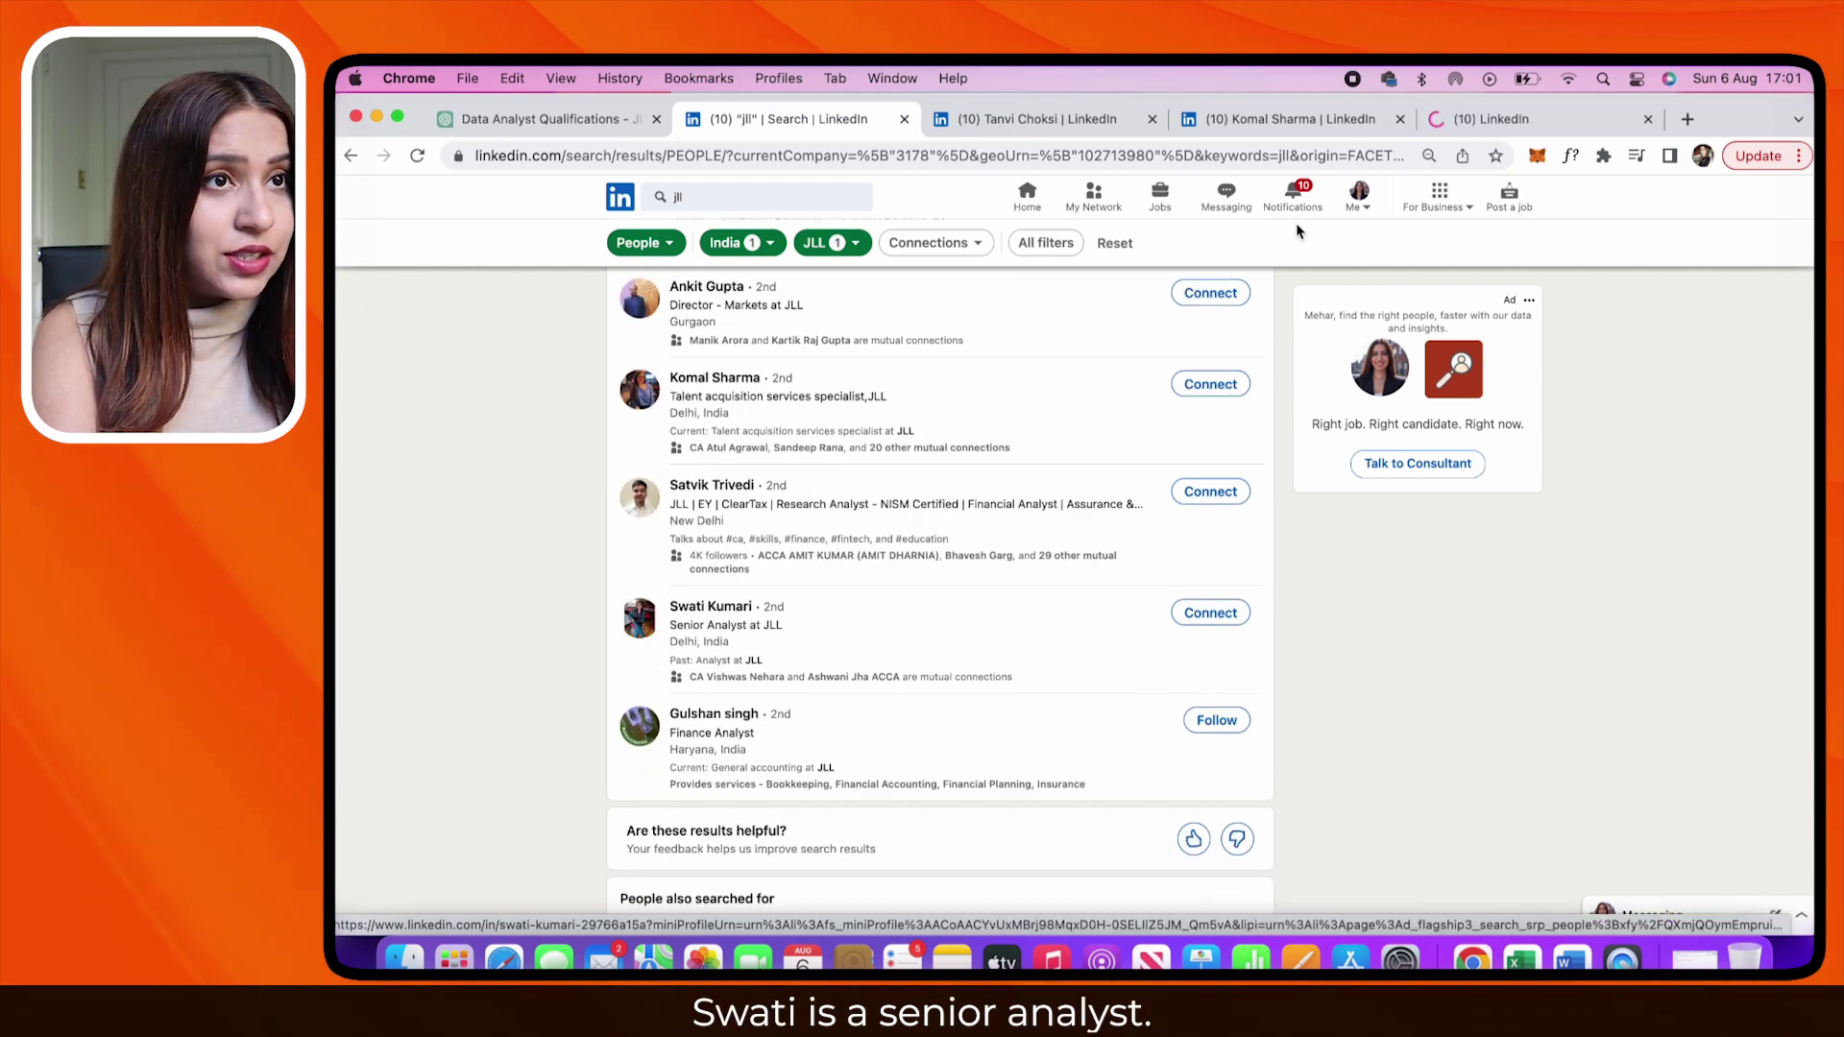
{"action": "left_click", "coordinate": [1283, 119]}
{"action": "scroll", "coordinate": [1115, 432], "scroll_direction": "down", "scroll_amount": 10}
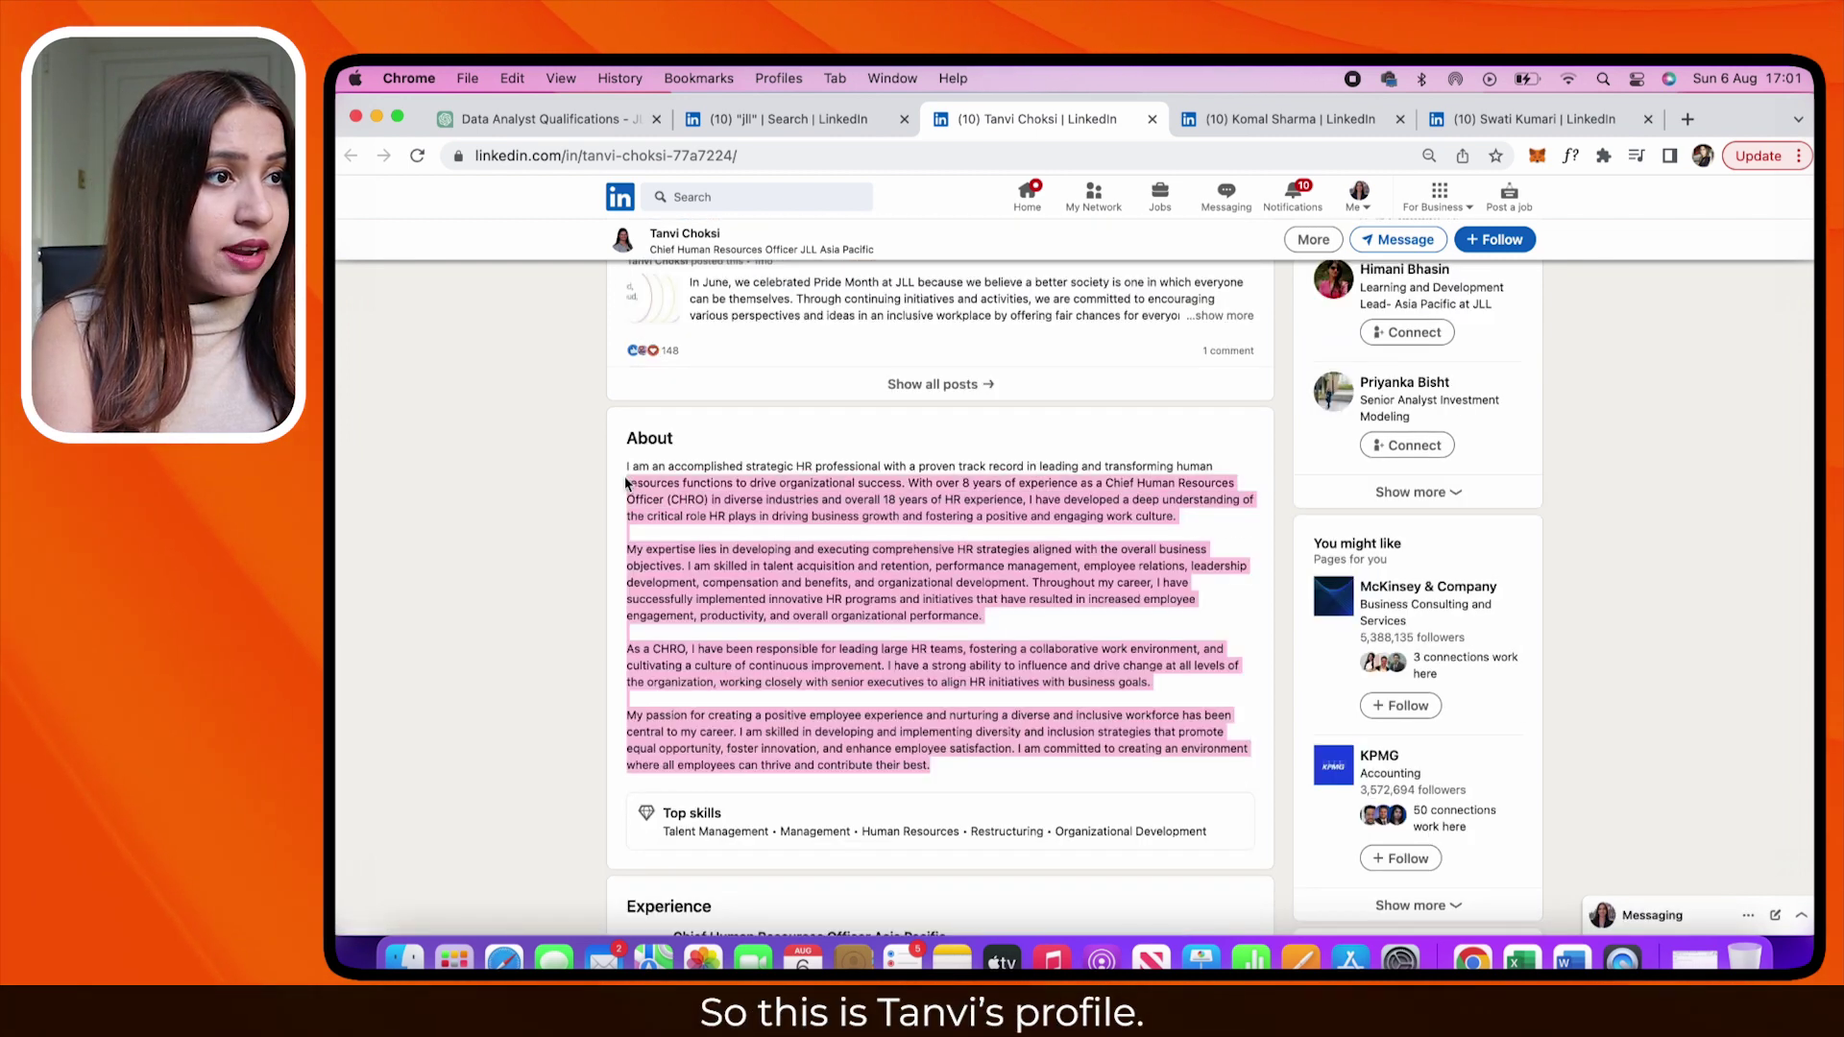
{"action": "left_click_drag", "start_coordinate": [626, 505], "coordinate": [625, 465]}
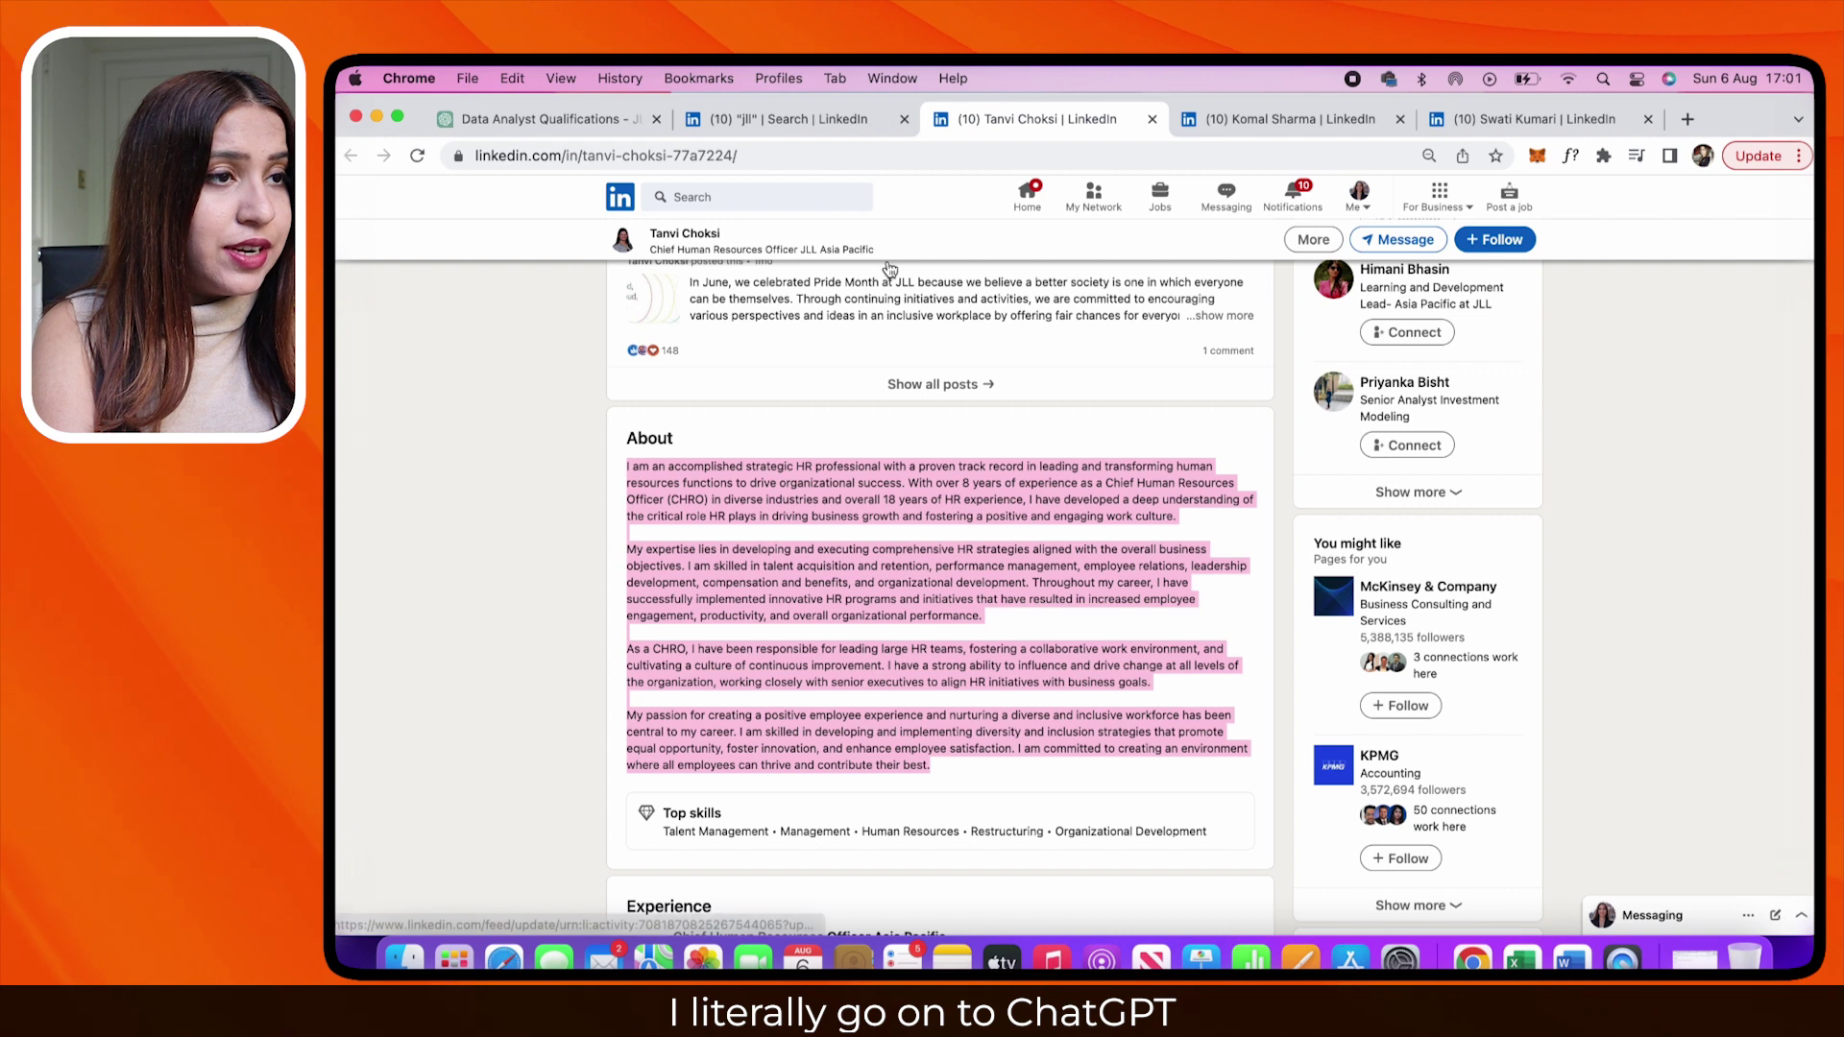
{"action": "left_click", "coordinate": [540, 119]}
{"action": "left_click", "coordinate": [906, 860]}
{"action": "key", "text": "super+v"}
{"action": "scroll", "coordinate": [1004, 810], "scroll_direction": "up", "scroll_amount": 3}
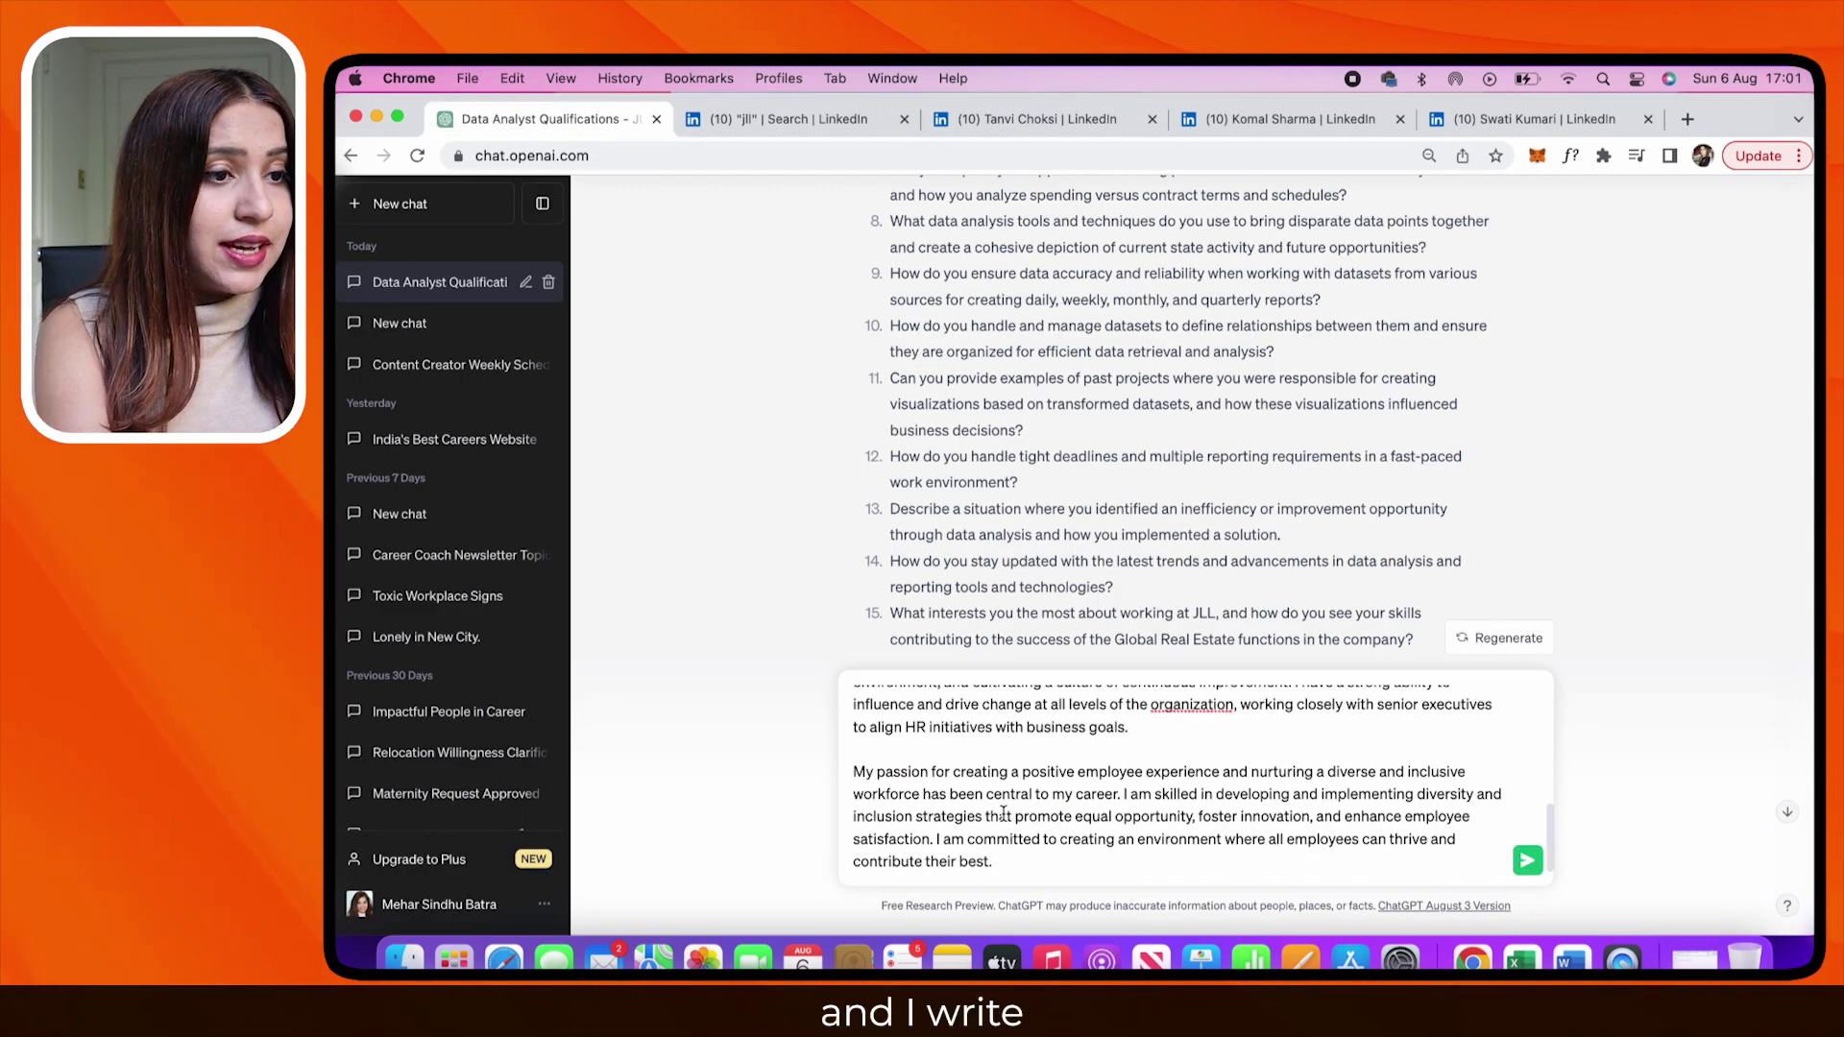
{"action": "key", "text": "shift+Return"}
{"action": "key", "text": "shift+Return"}
{"action": "type", "text": "draft "}
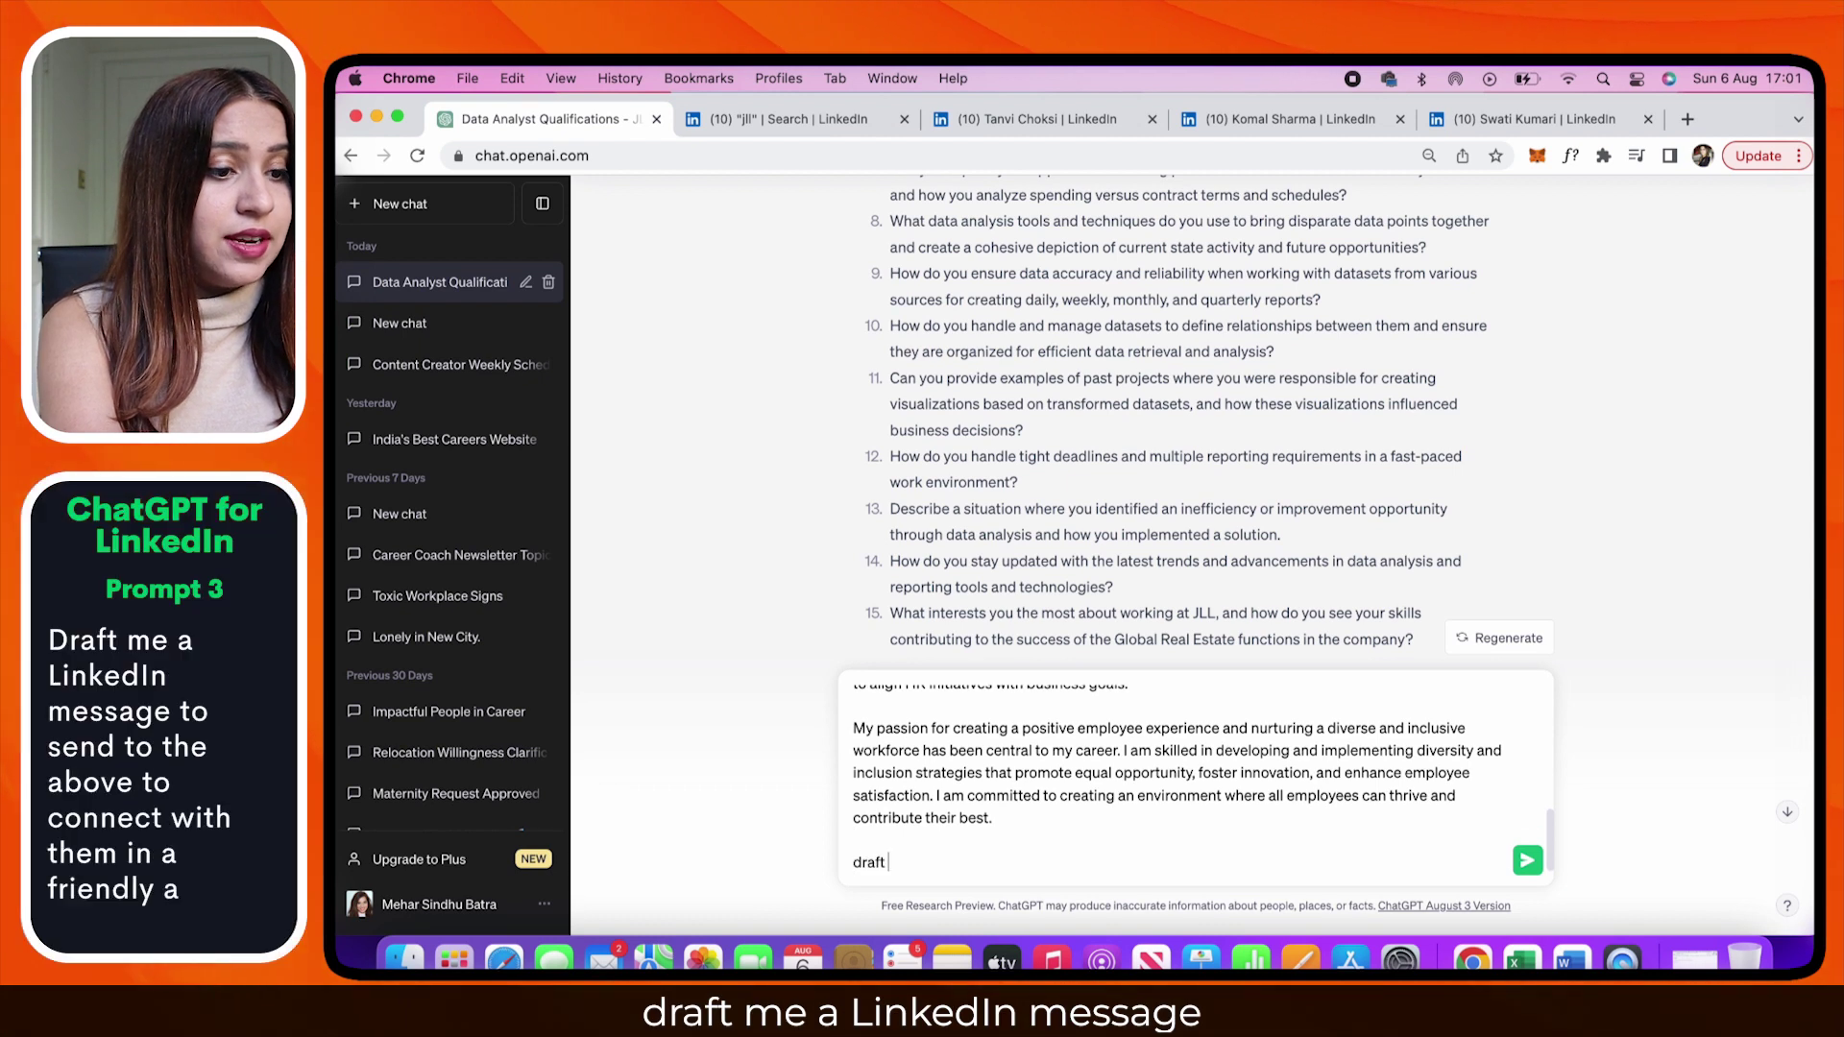
{"action": "type", "text": "me a short linkedin message to send to t"}
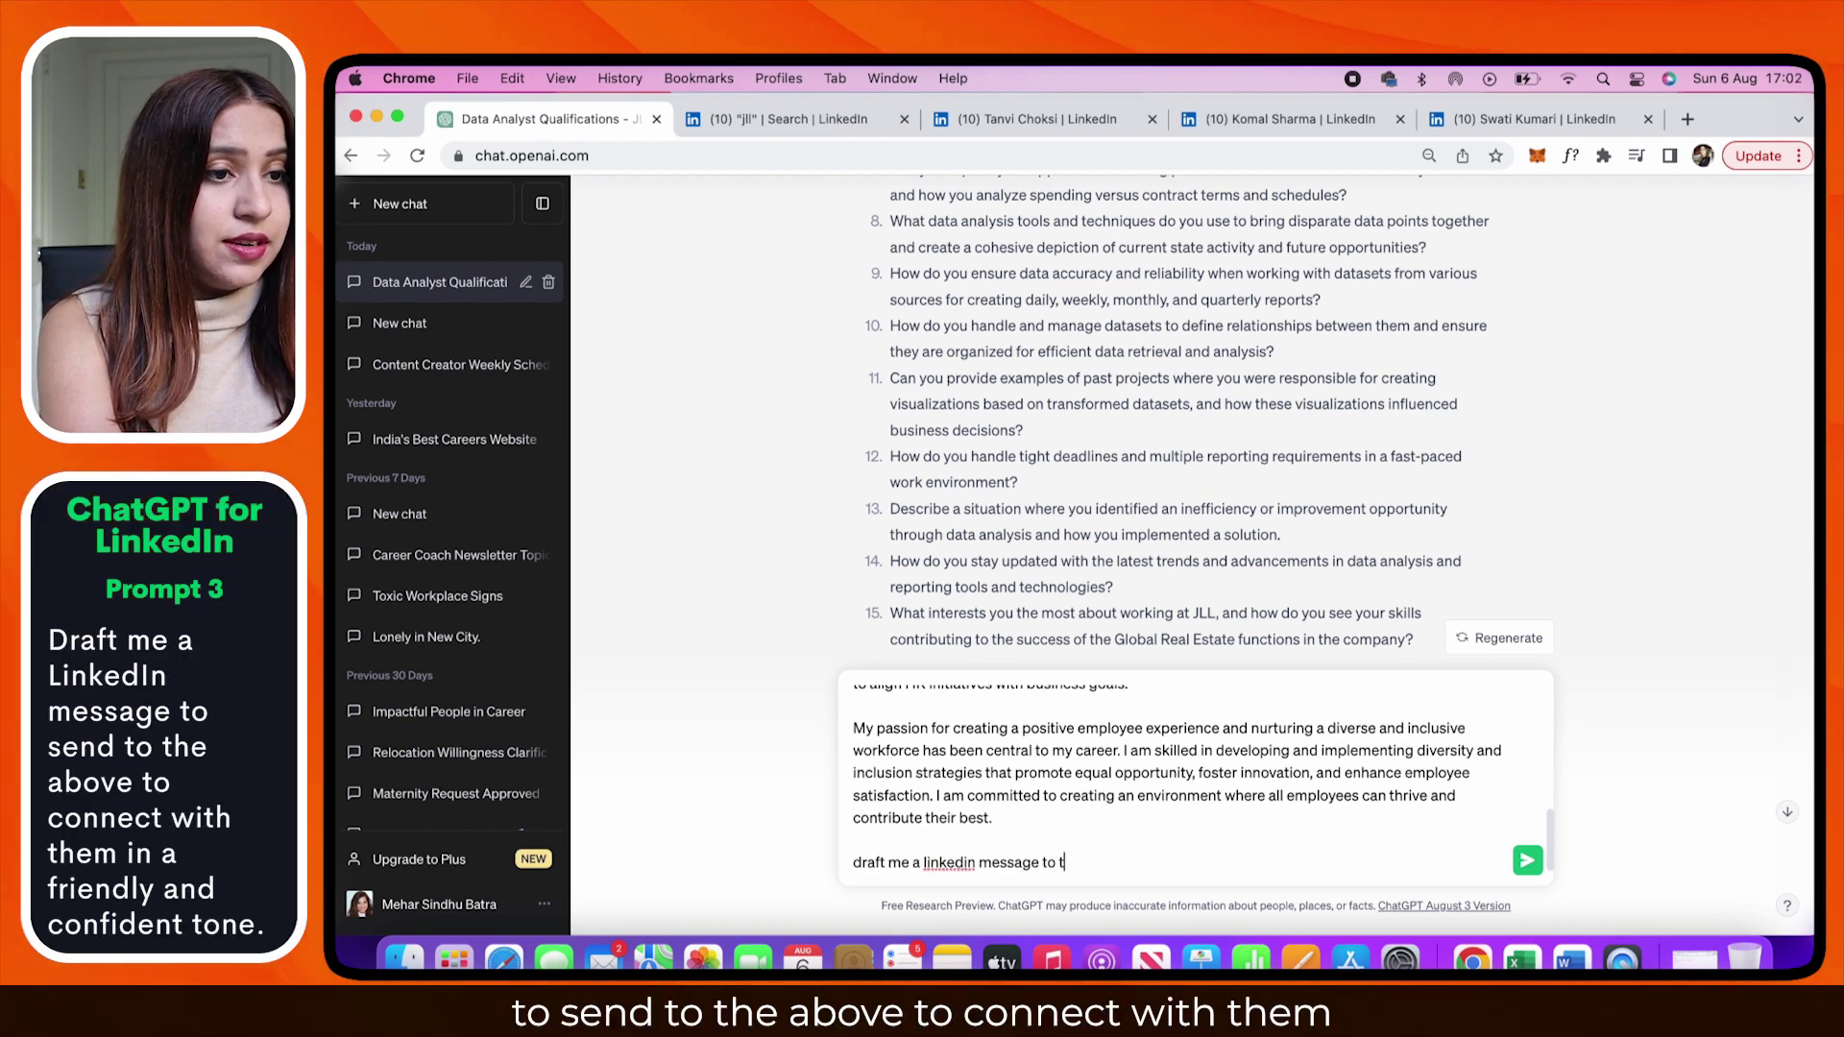
{"action": "type", "text": "he above to connect"}
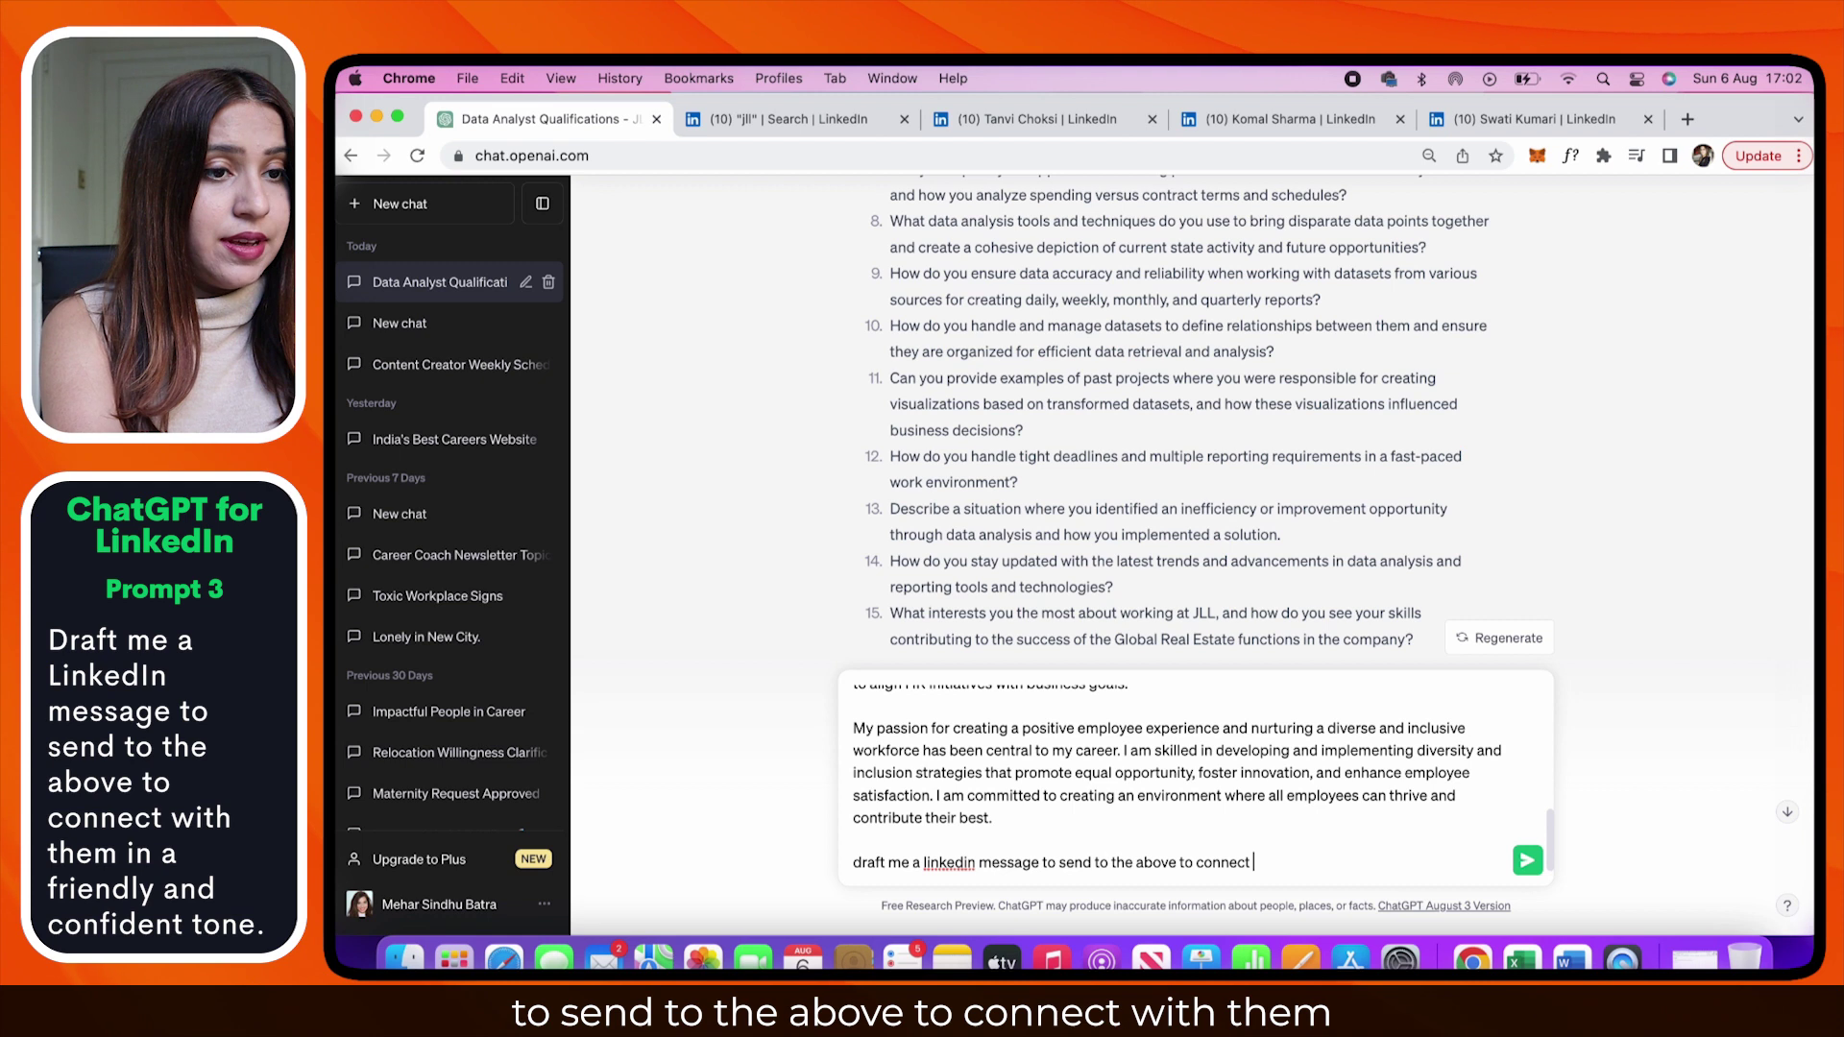
{"action": "type", "text": " with them in a friend"}
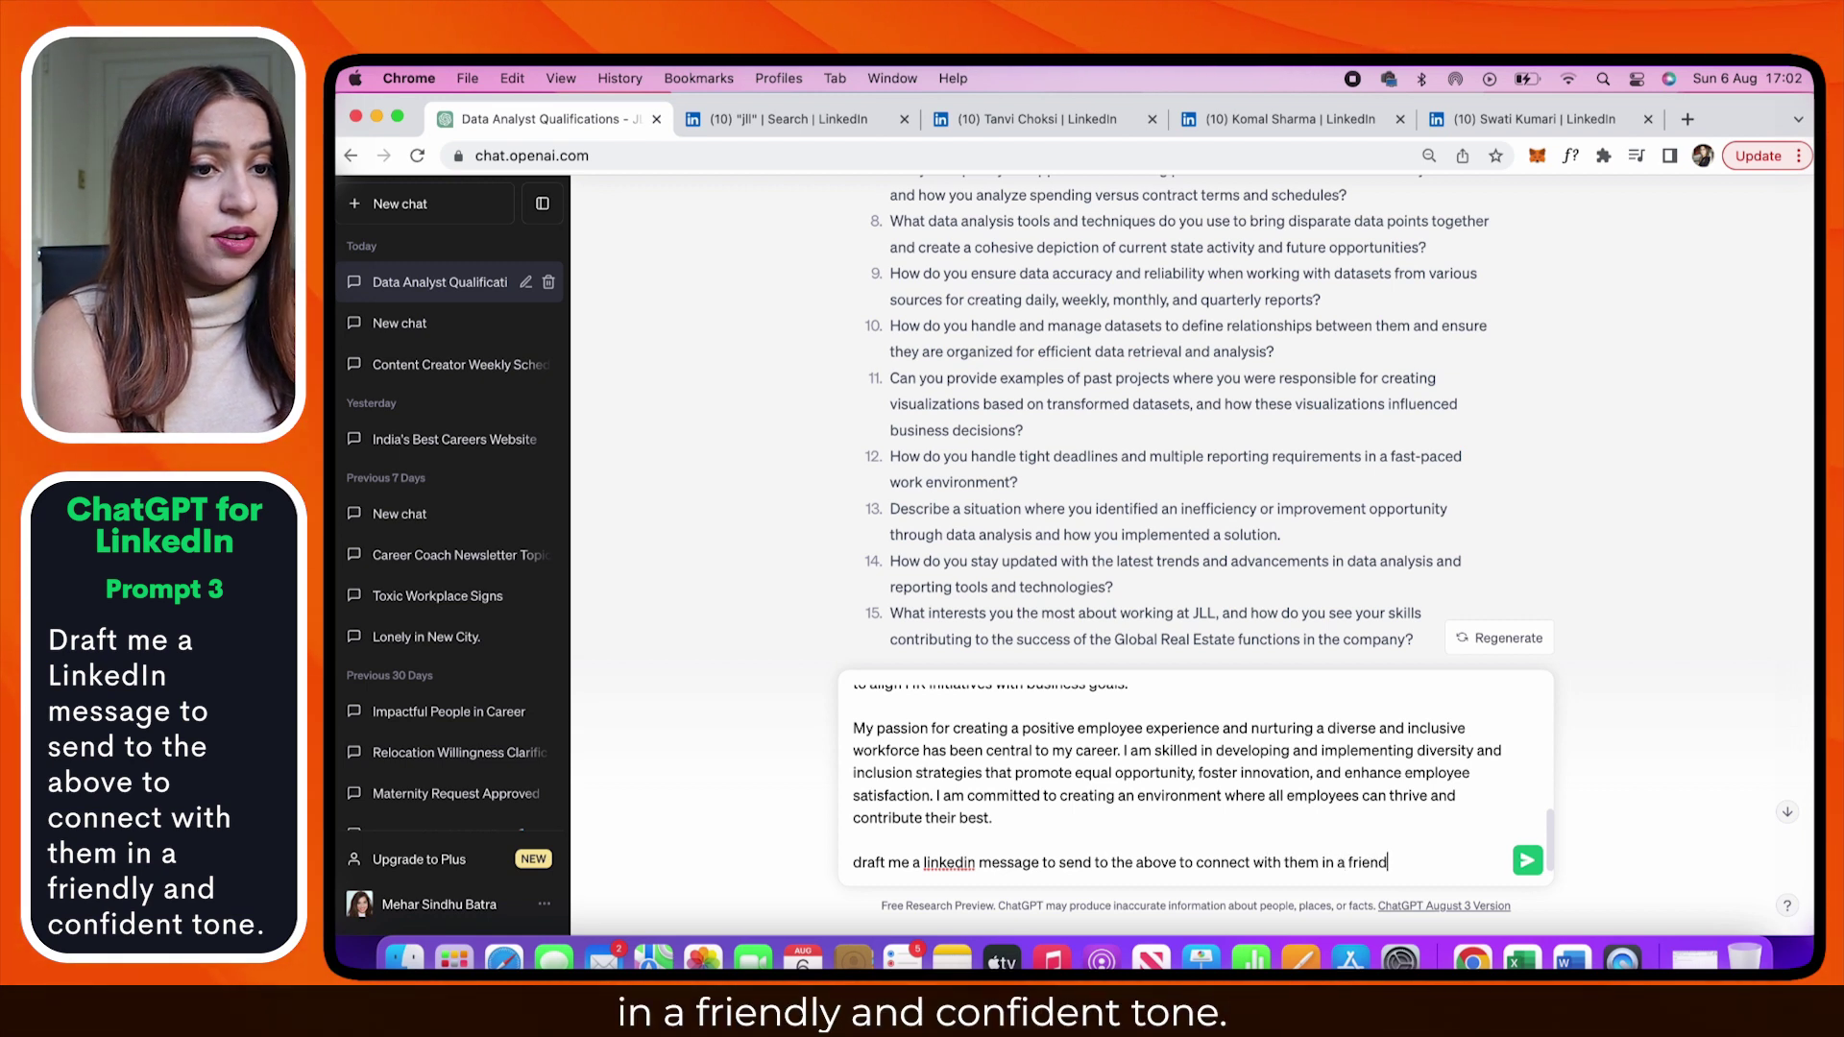
{"action": "type", "text": "ly and confident tone."}
{"action": "key", "text": "Return"}
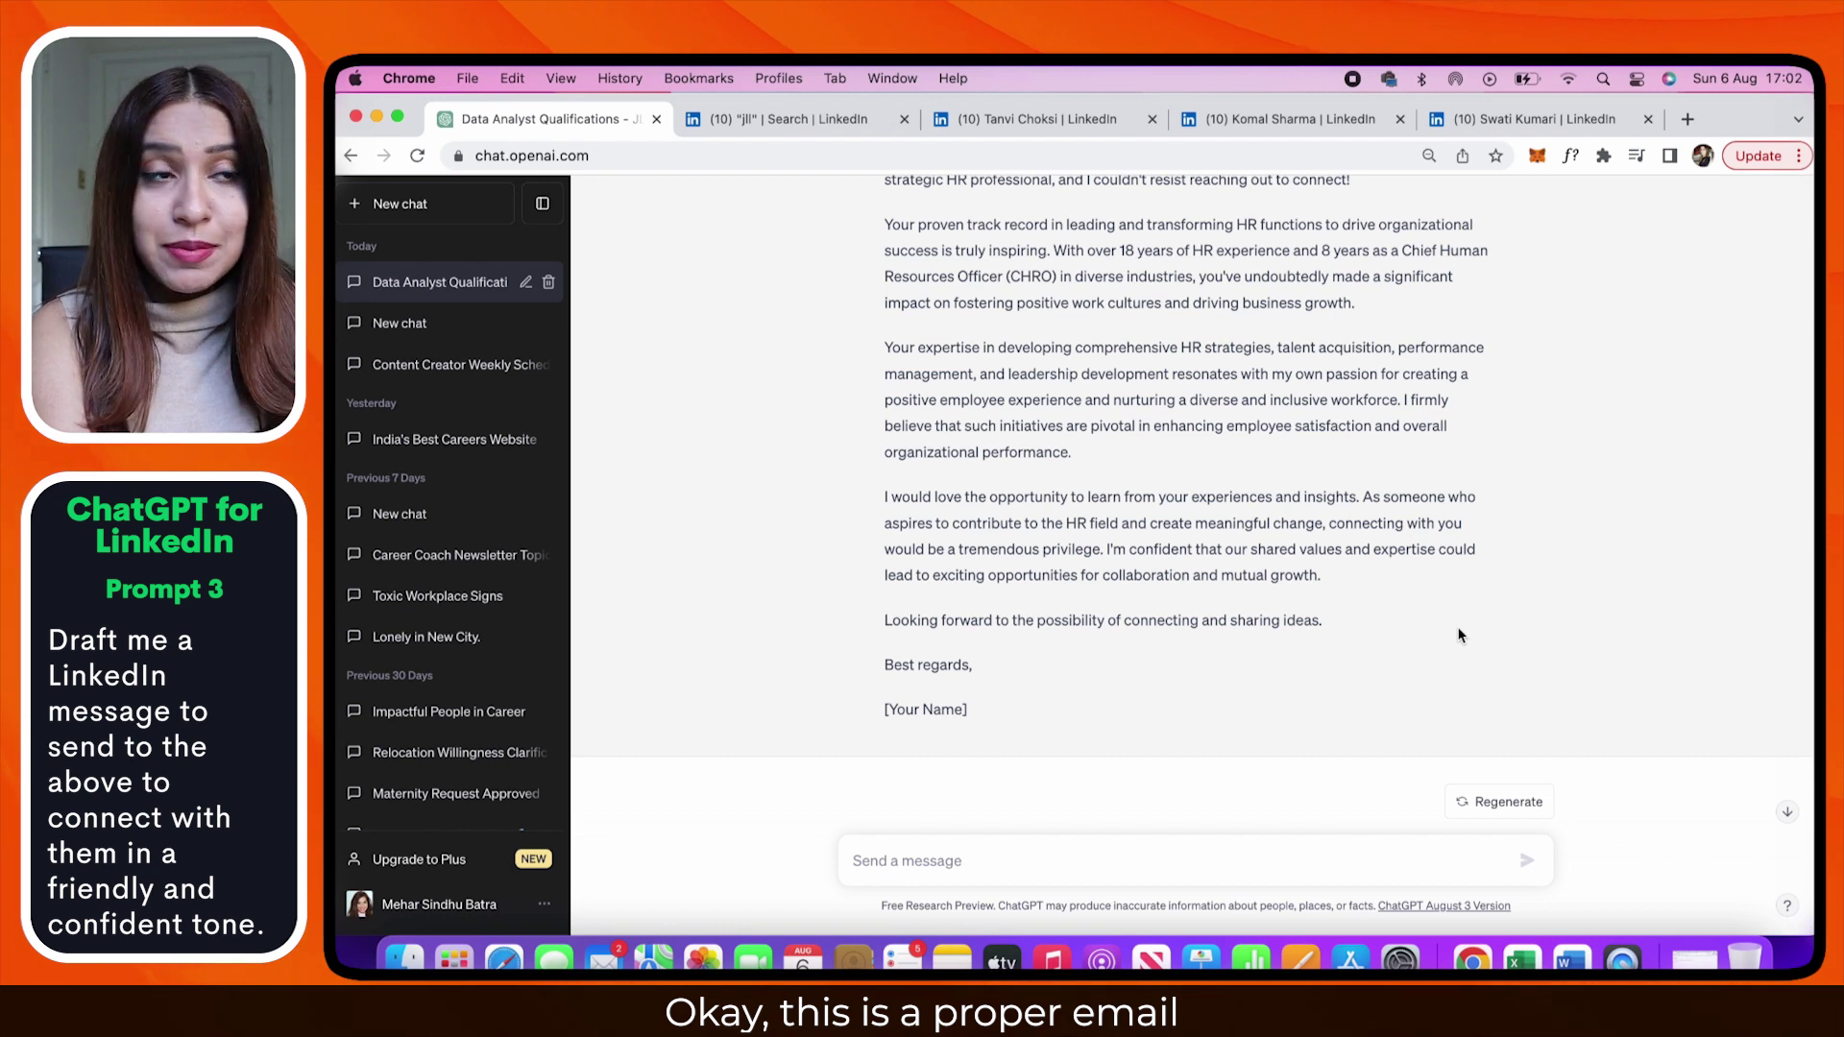
{"action": "scroll", "coordinate": [1460, 634], "scroll_direction": "up", "scroll_amount": 5}
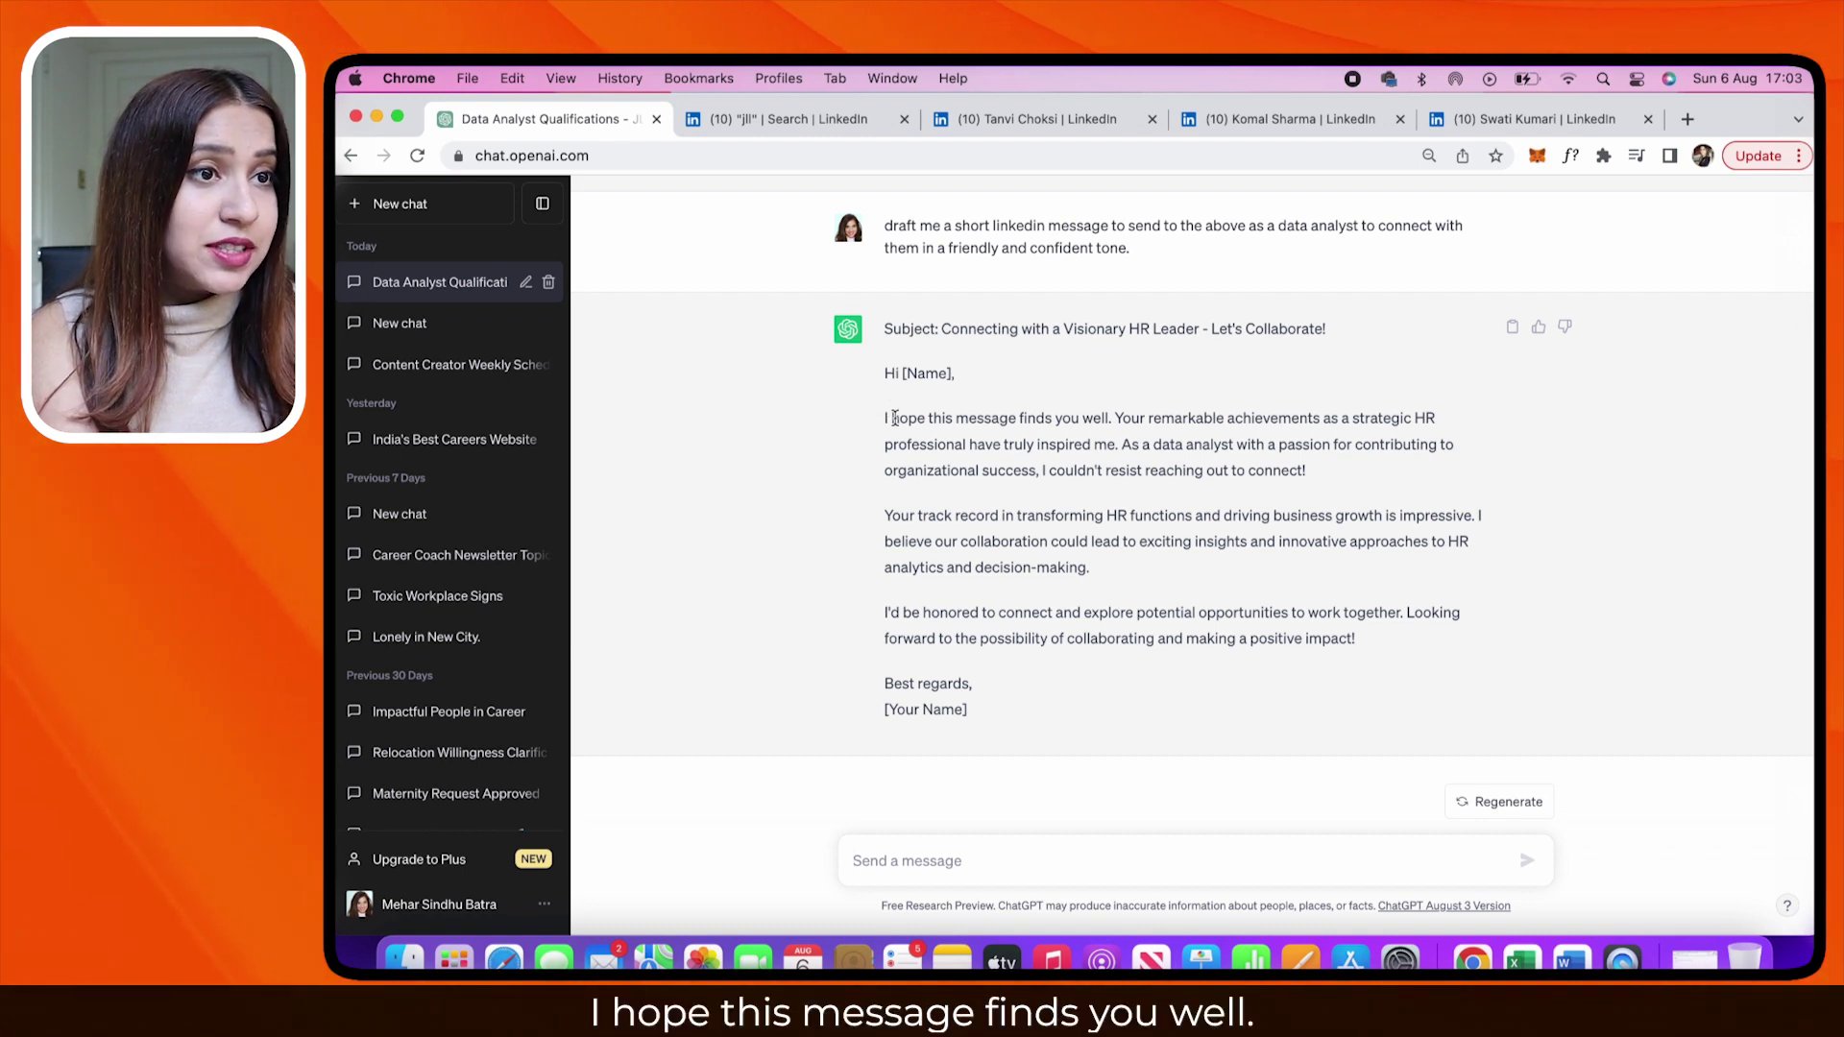
Highlight and deselect the opening lines of the drafted connection message
{"action": "mouse_move", "coordinate": [892, 419]}
{"action": "left_mouse_down"}
{"action": "mouse_move", "coordinate": [1189, 425]}
{"action": "mouse_move", "coordinate": [1184, 445]}
{"action": "left_mouse_up"}
{"action": "left_click", "coordinate": [1177, 473]}
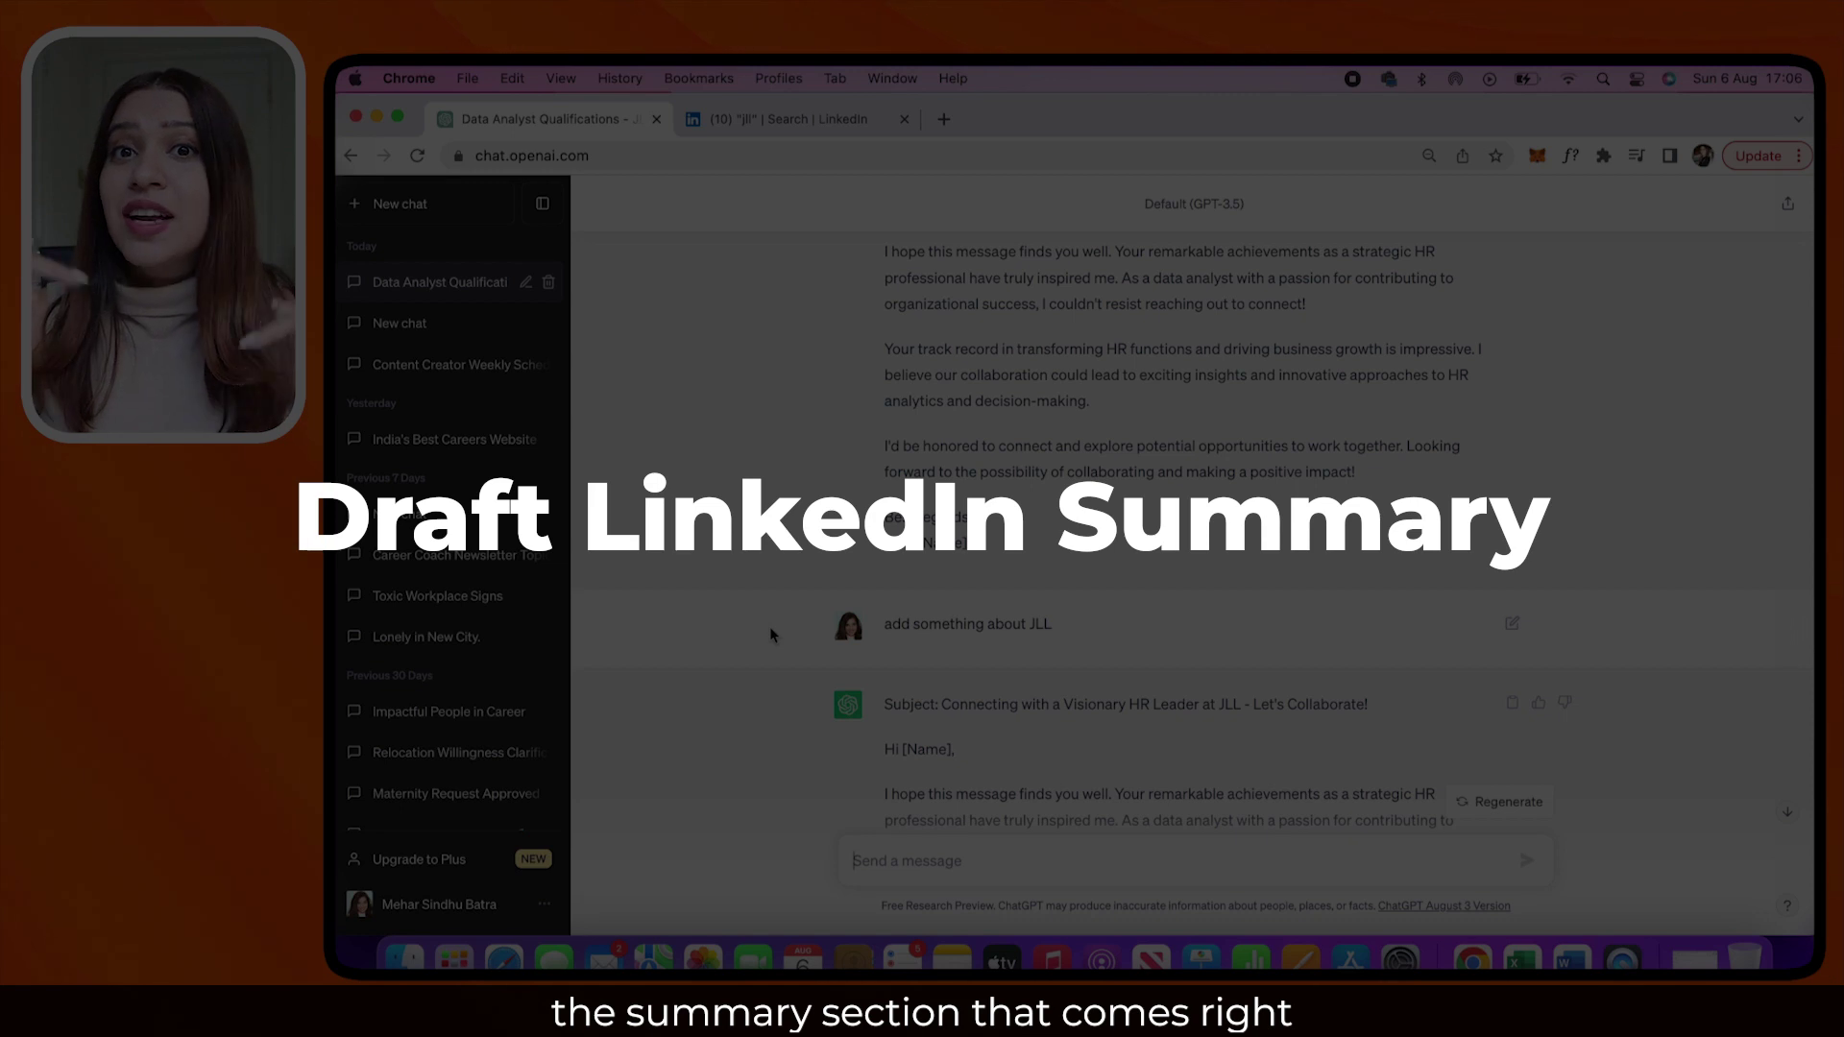
{"action": "scroll", "coordinate": [944, 664], "scroll_direction": "up", "scroll_amount": 10}
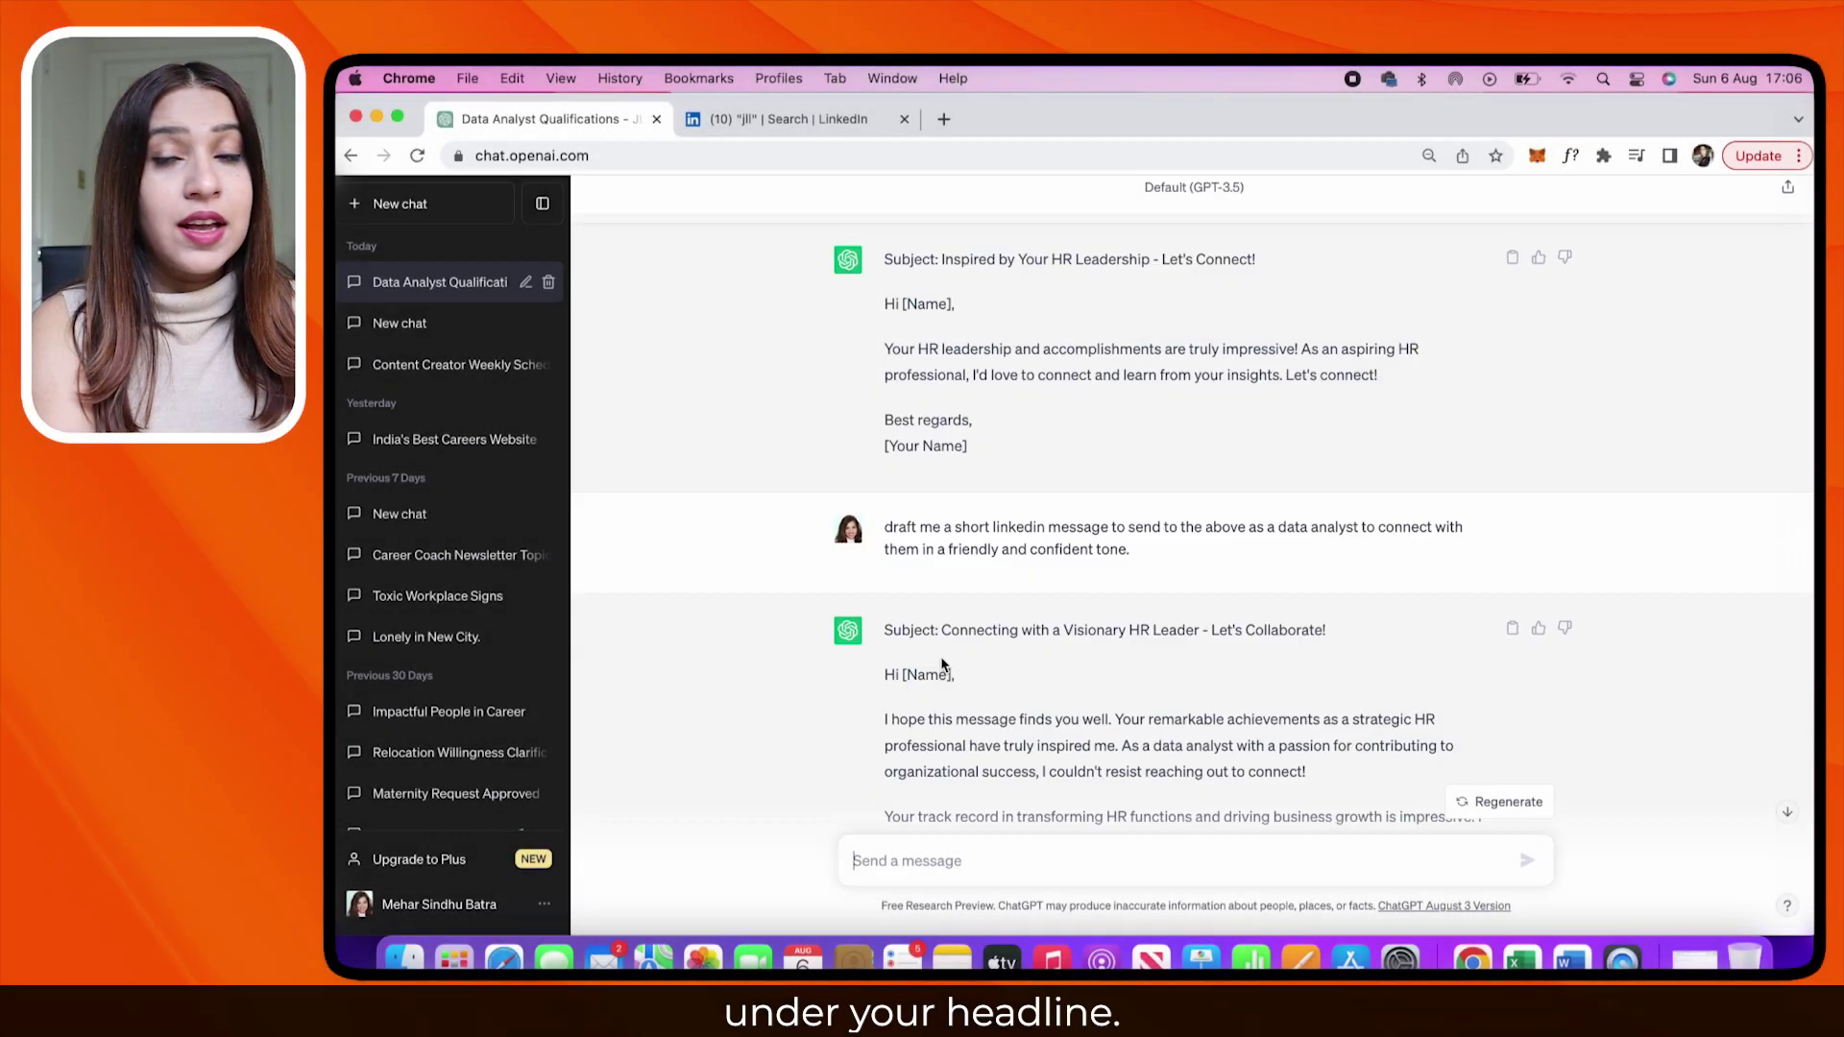
{"action": "scroll", "coordinate": [943, 663], "scroll_direction": "up", "scroll_amount": 10}
{"action": "scroll", "coordinate": [944, 664], "scroll_direction": "up", "scroll_amount": 10}
{"action": "scroll", "coordinate": [945, 664], "scroll_direction": "up", "scroll_amount": 5}
{"action": "scroll", "coordinate": [944, 662], "scroll_direction": "up", "scroll_amount": 2}
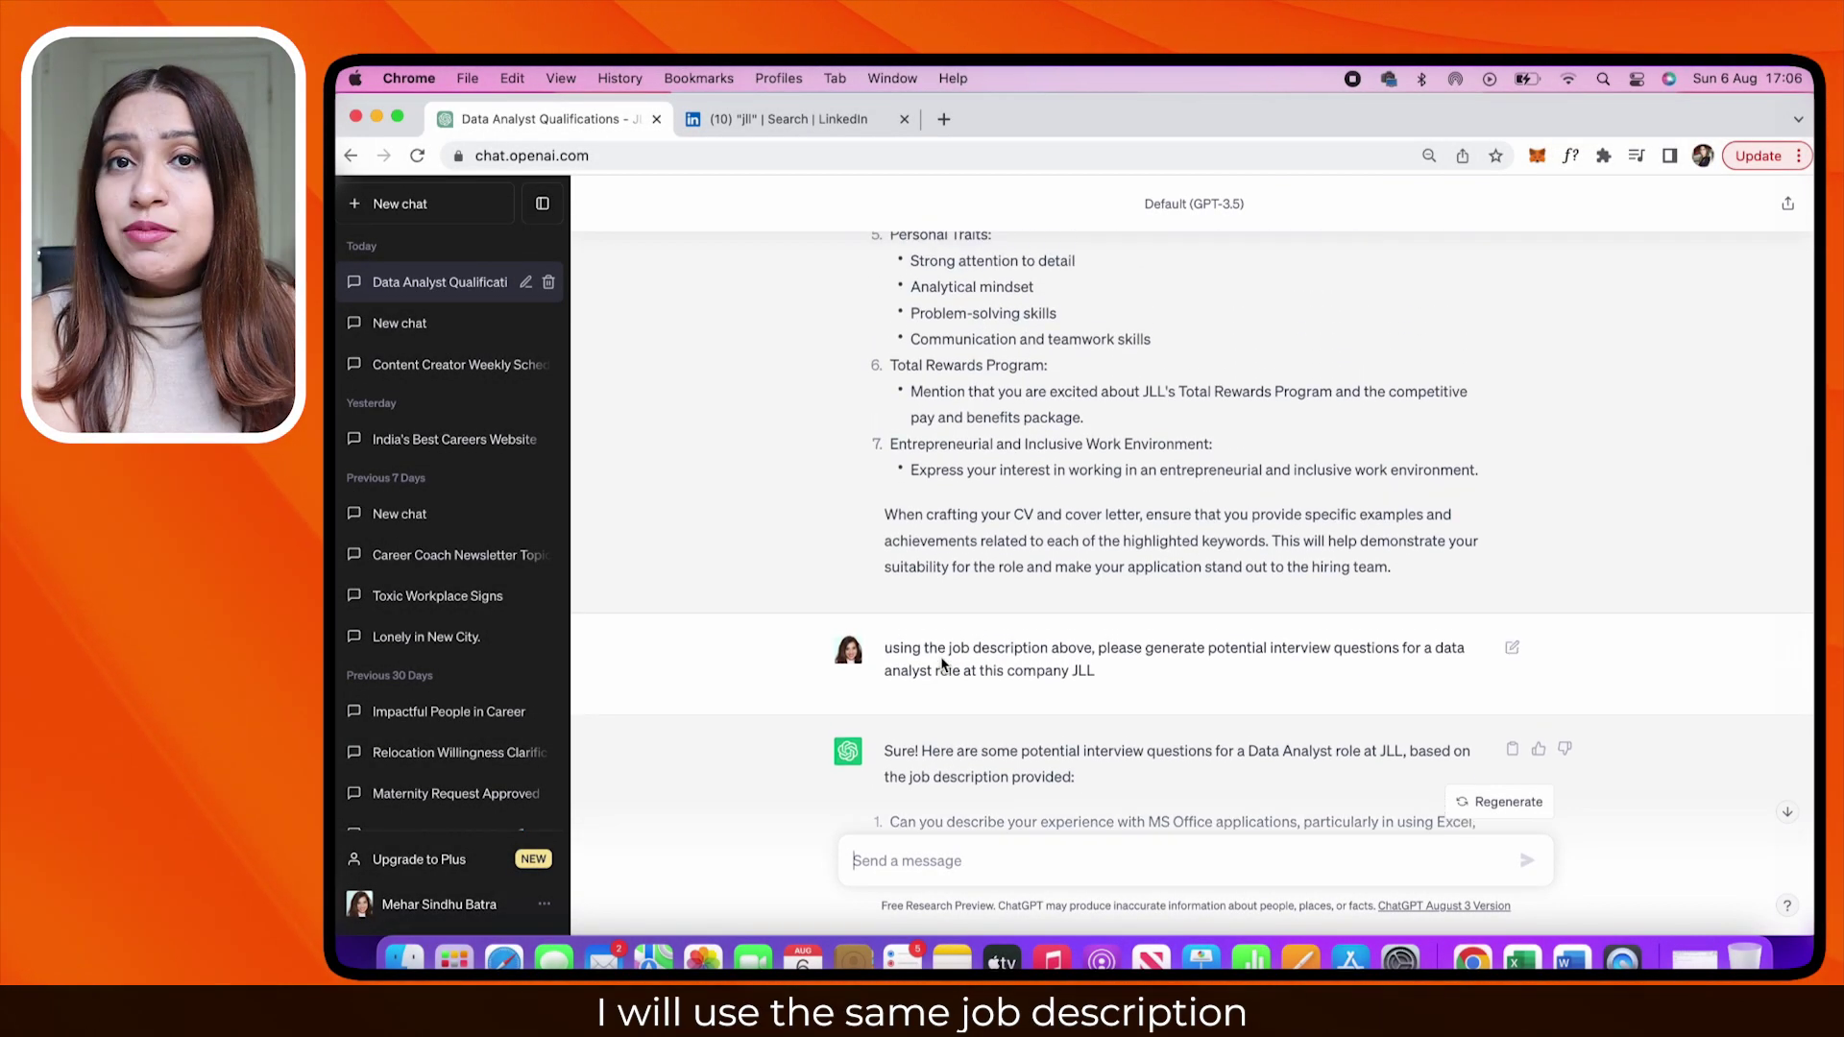
{"action": "scroll", "coordinate": [945, 663], "scroll_direction": "up", "scroll_amount": 10}
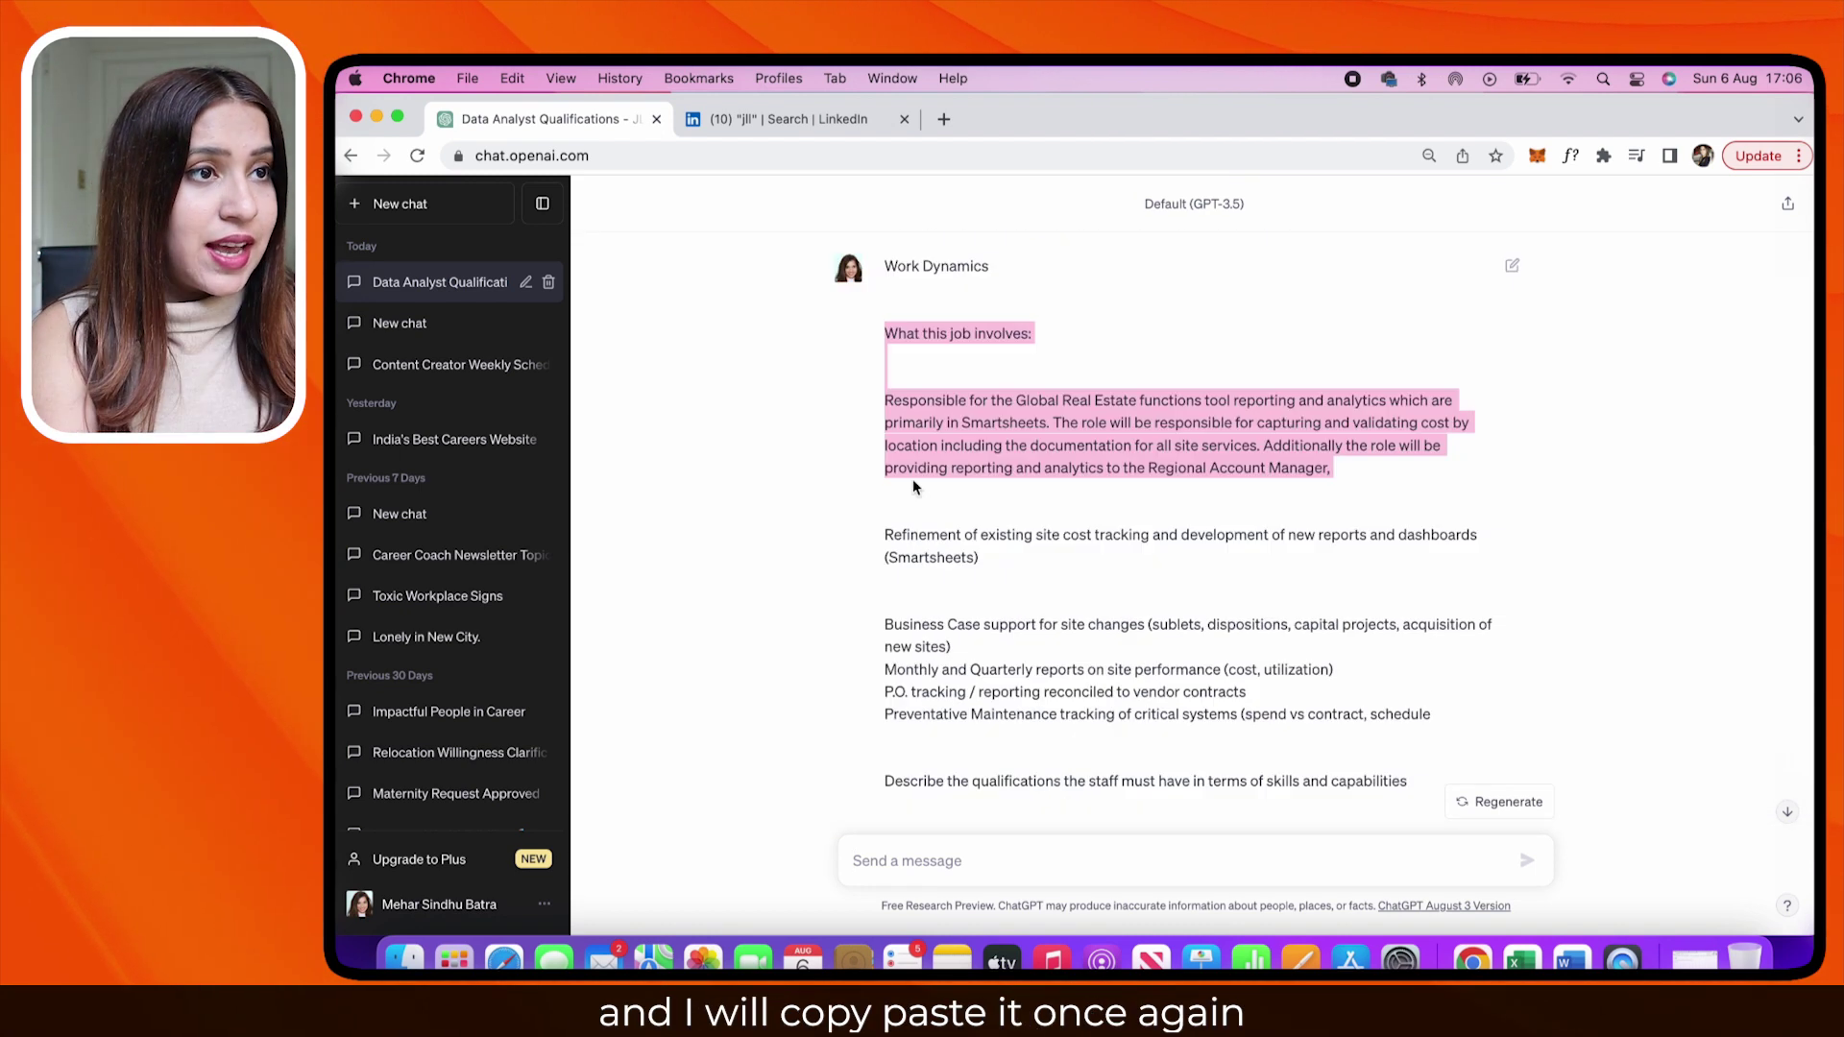
{"action": "left_click_drag", "start_coordinate": [912, 290], "coordinate": [913, 485]}
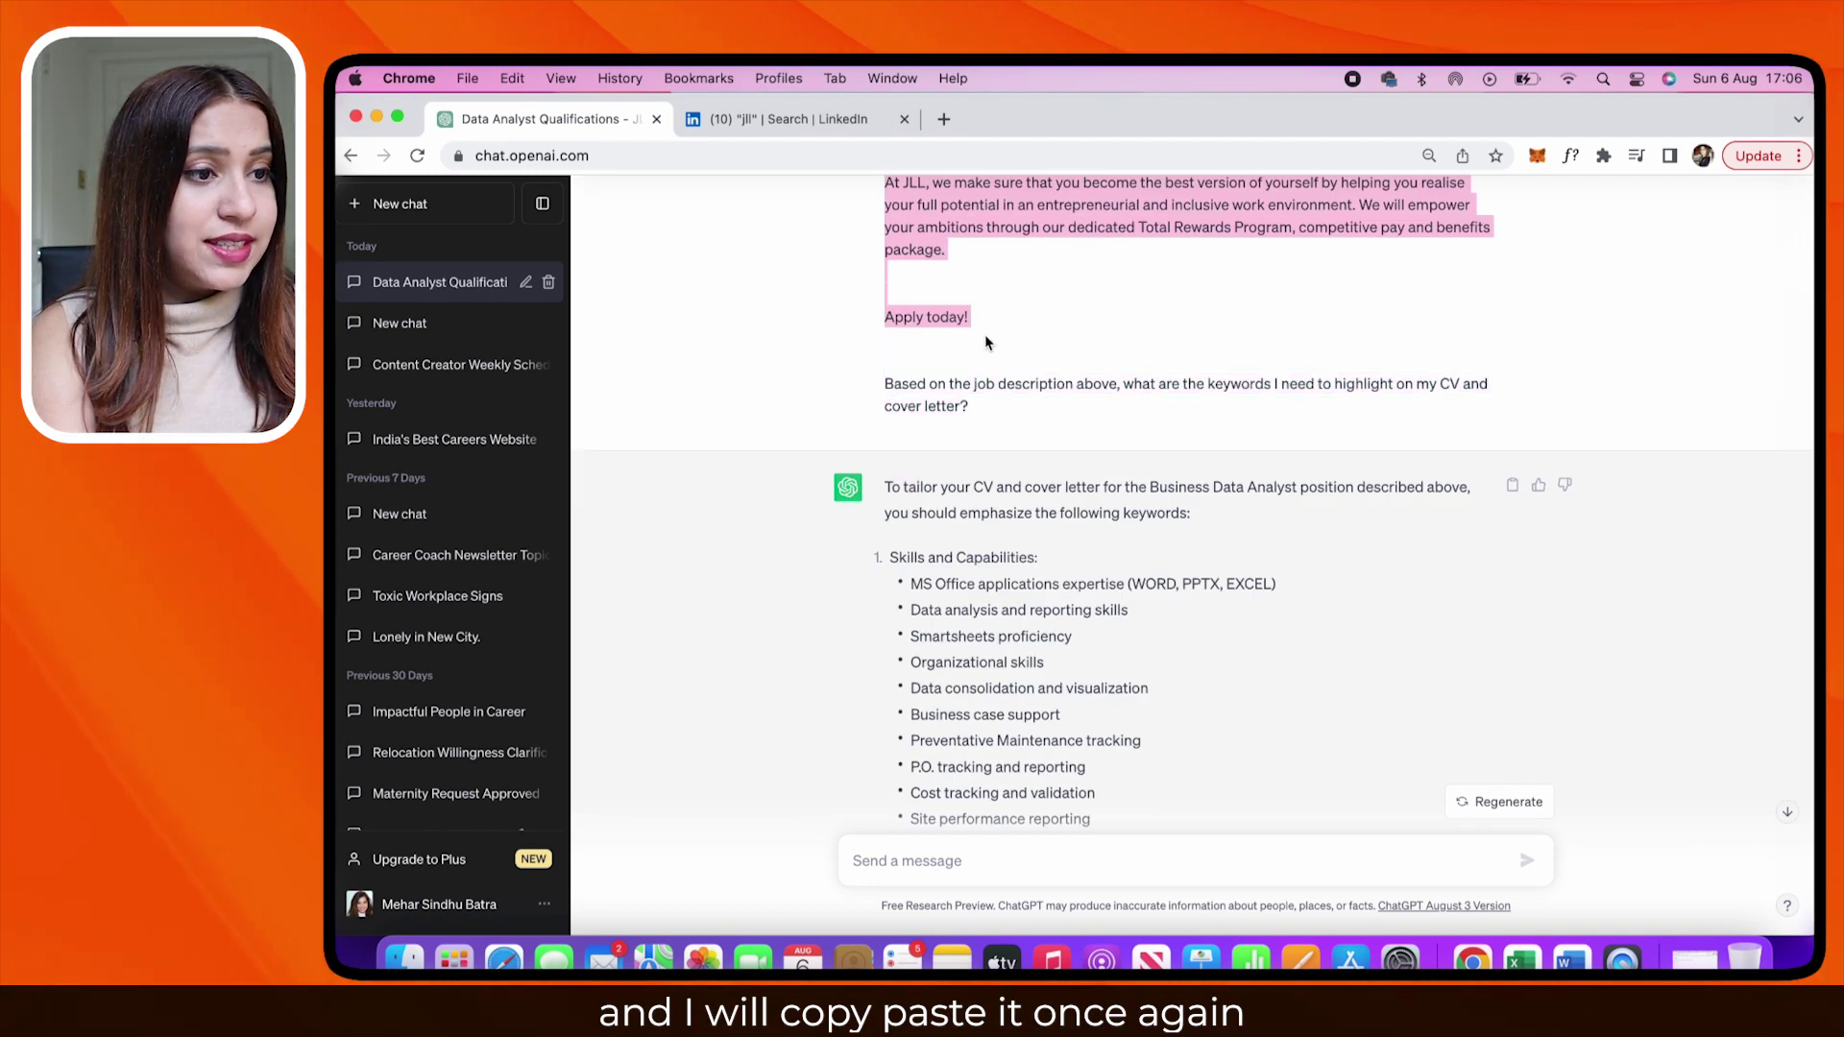
Paste the JLL job description and ask ChatGPT to draft an about me/summary section
{"action": "left_click", "coordinate": [930, 861]}
{"action": "key", "text": "super+v"}
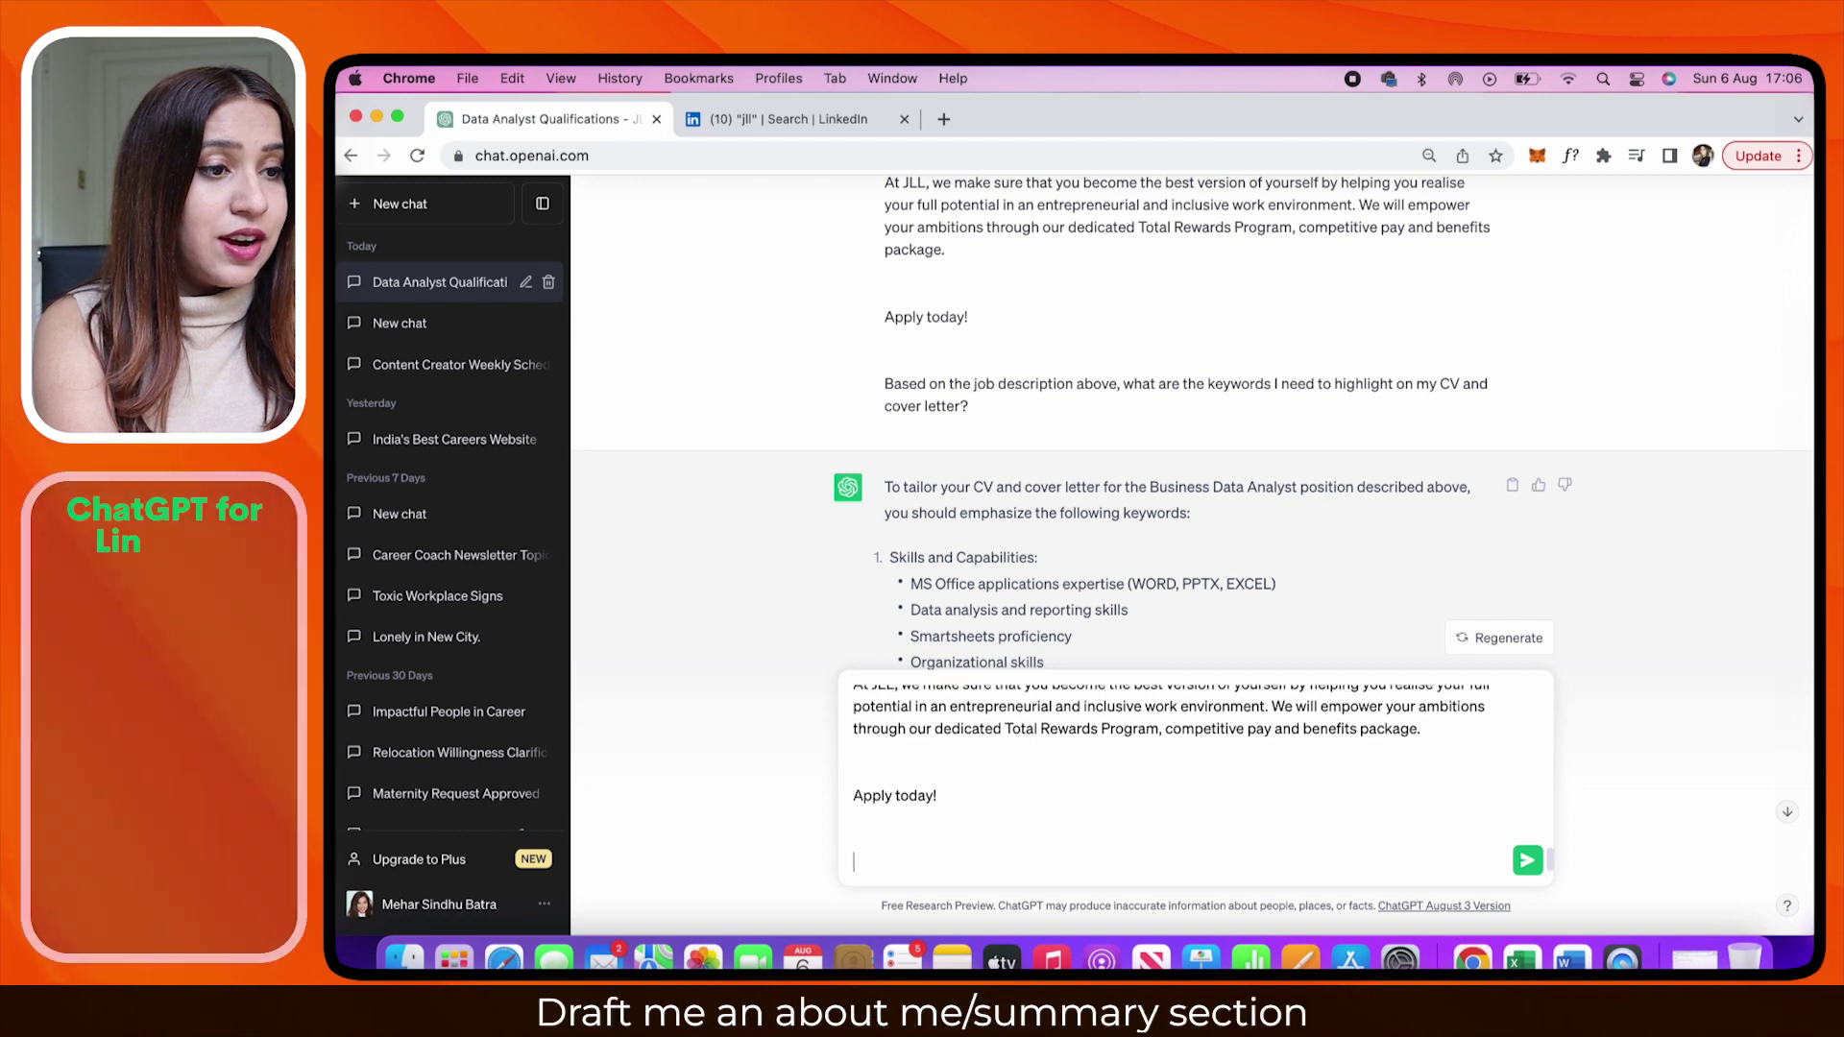
{"action": "key", "text": "Return"}
{"action": "type", "text": "draft me anabo"}
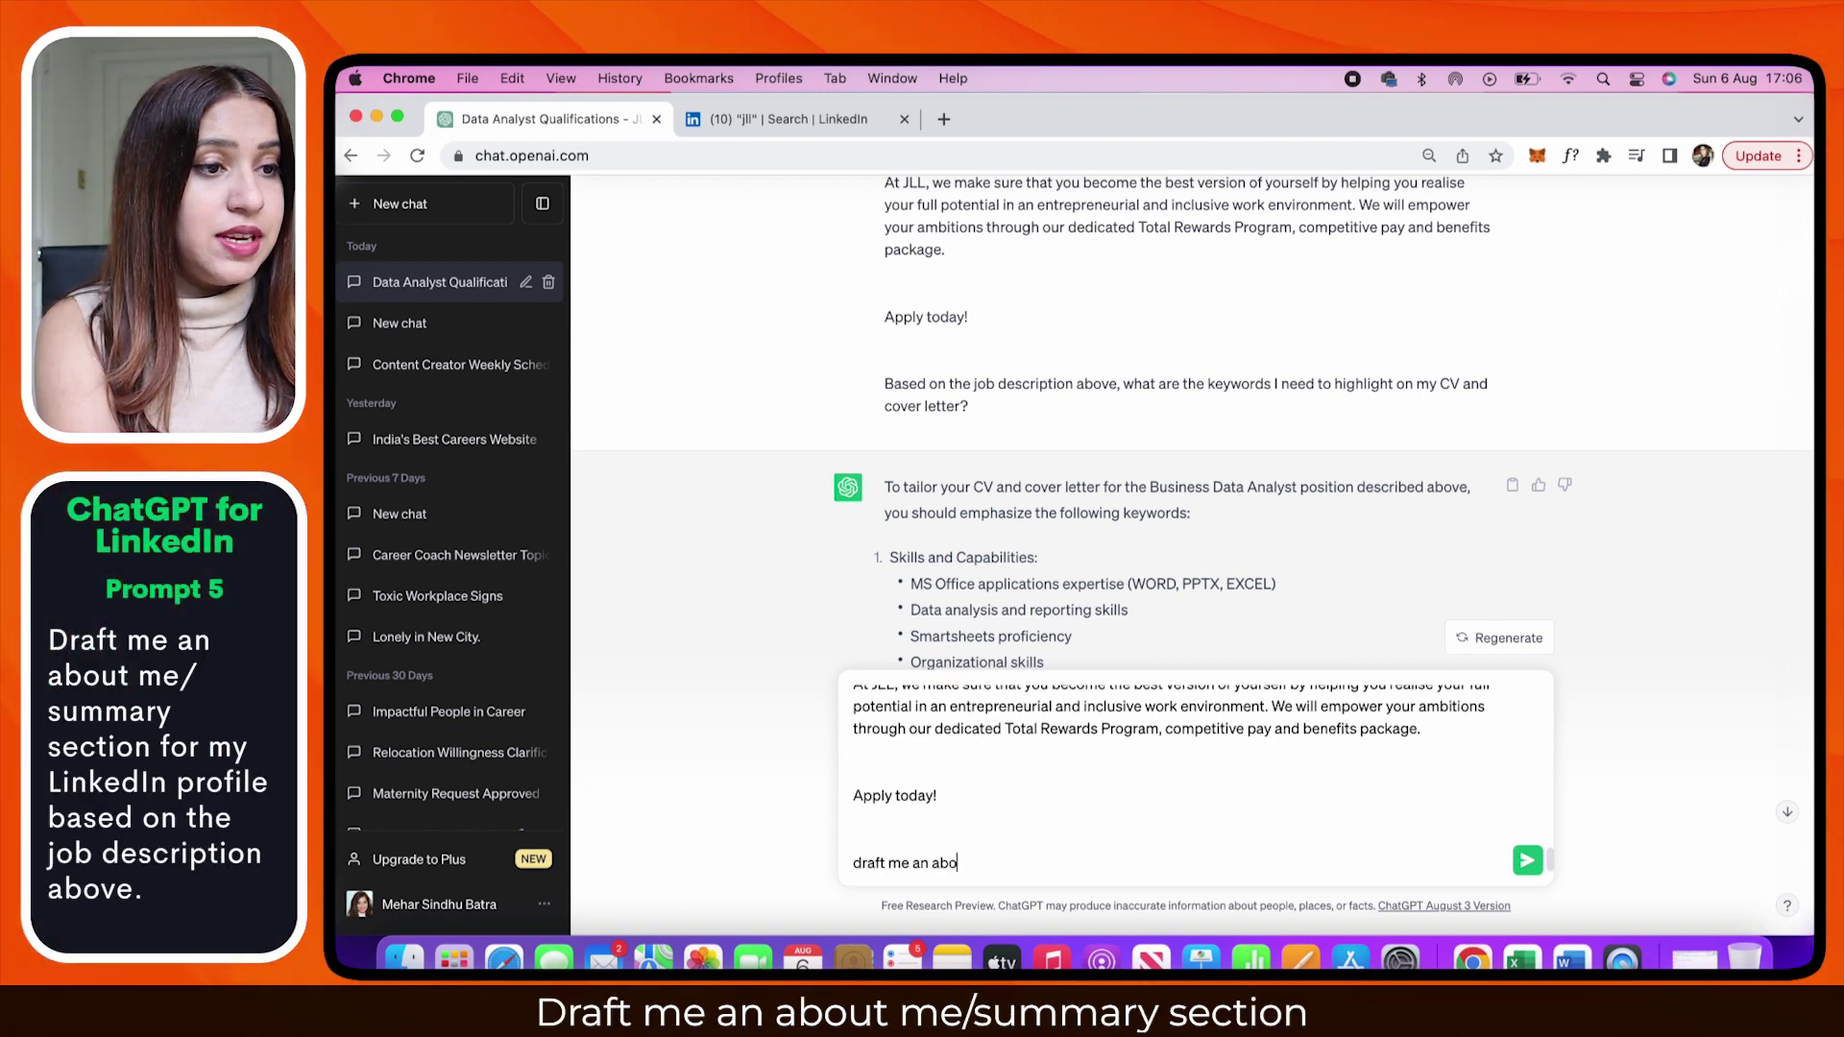
{"action": "type", "text": "ut me/summary section for Linkedin"}
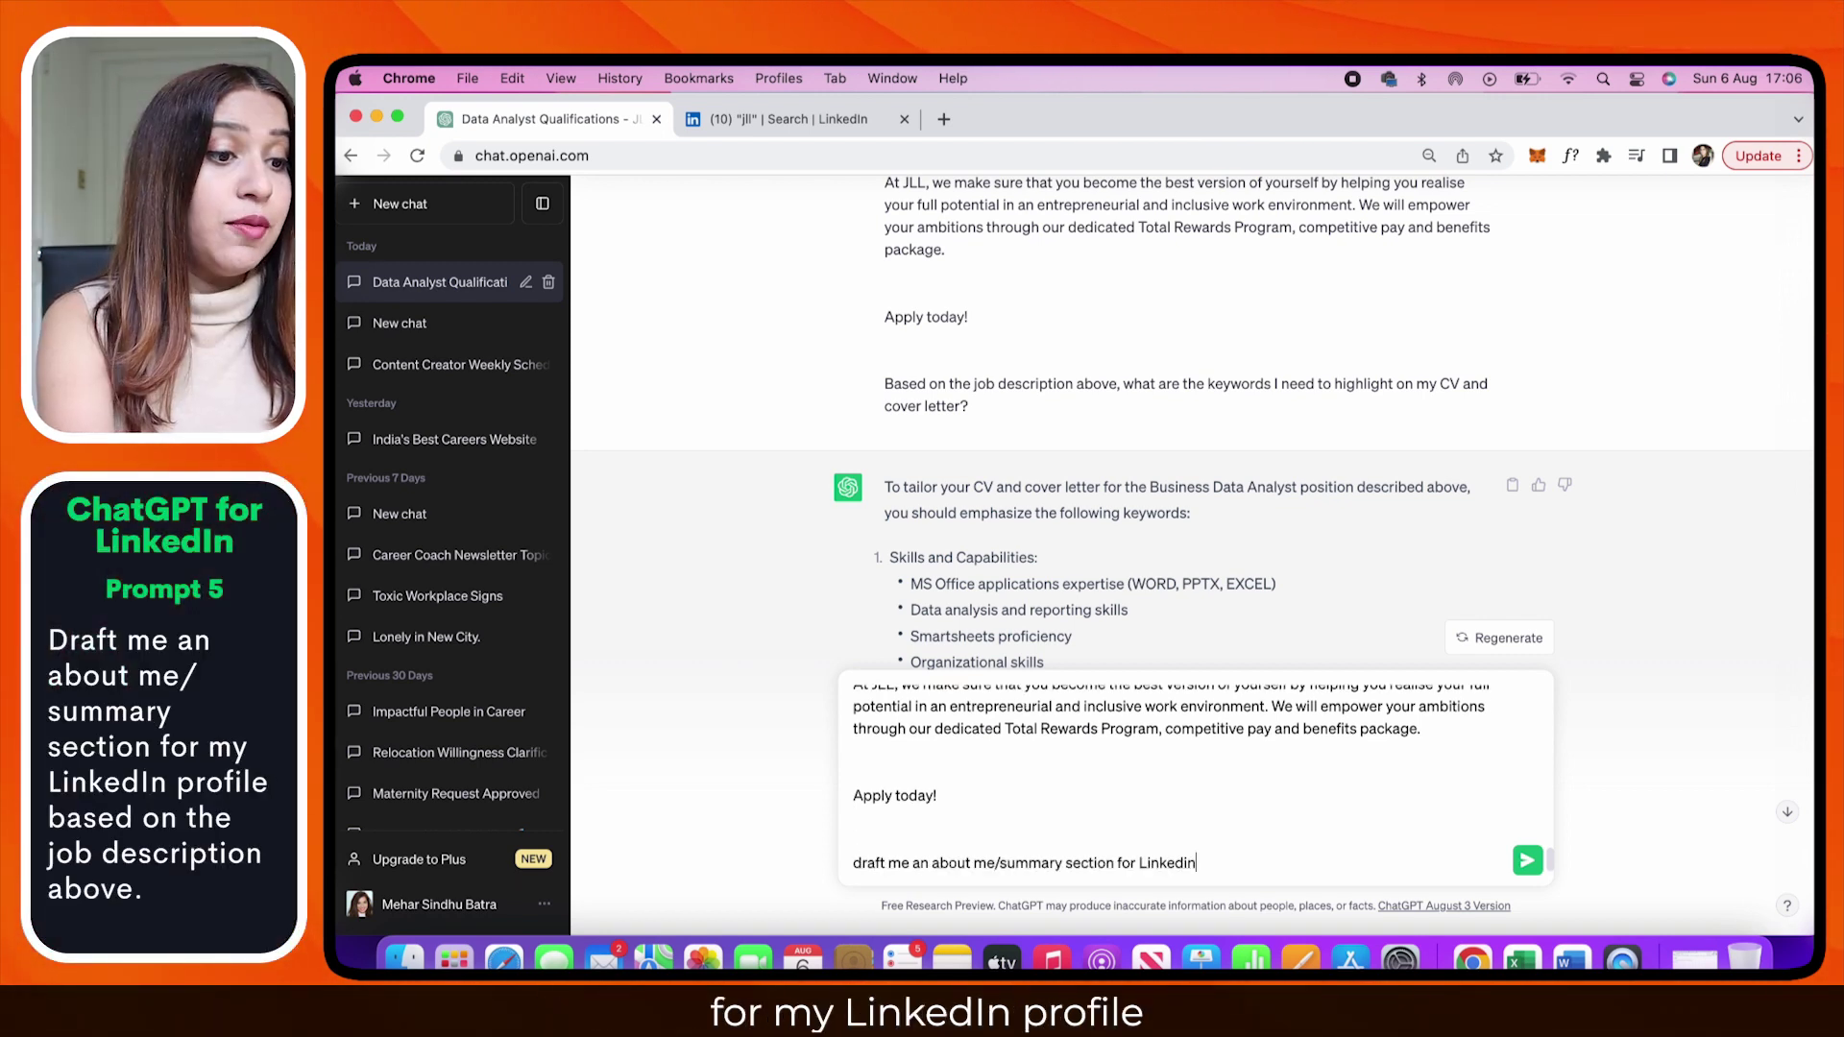
{"action": "type", "text": " profile based on t"}
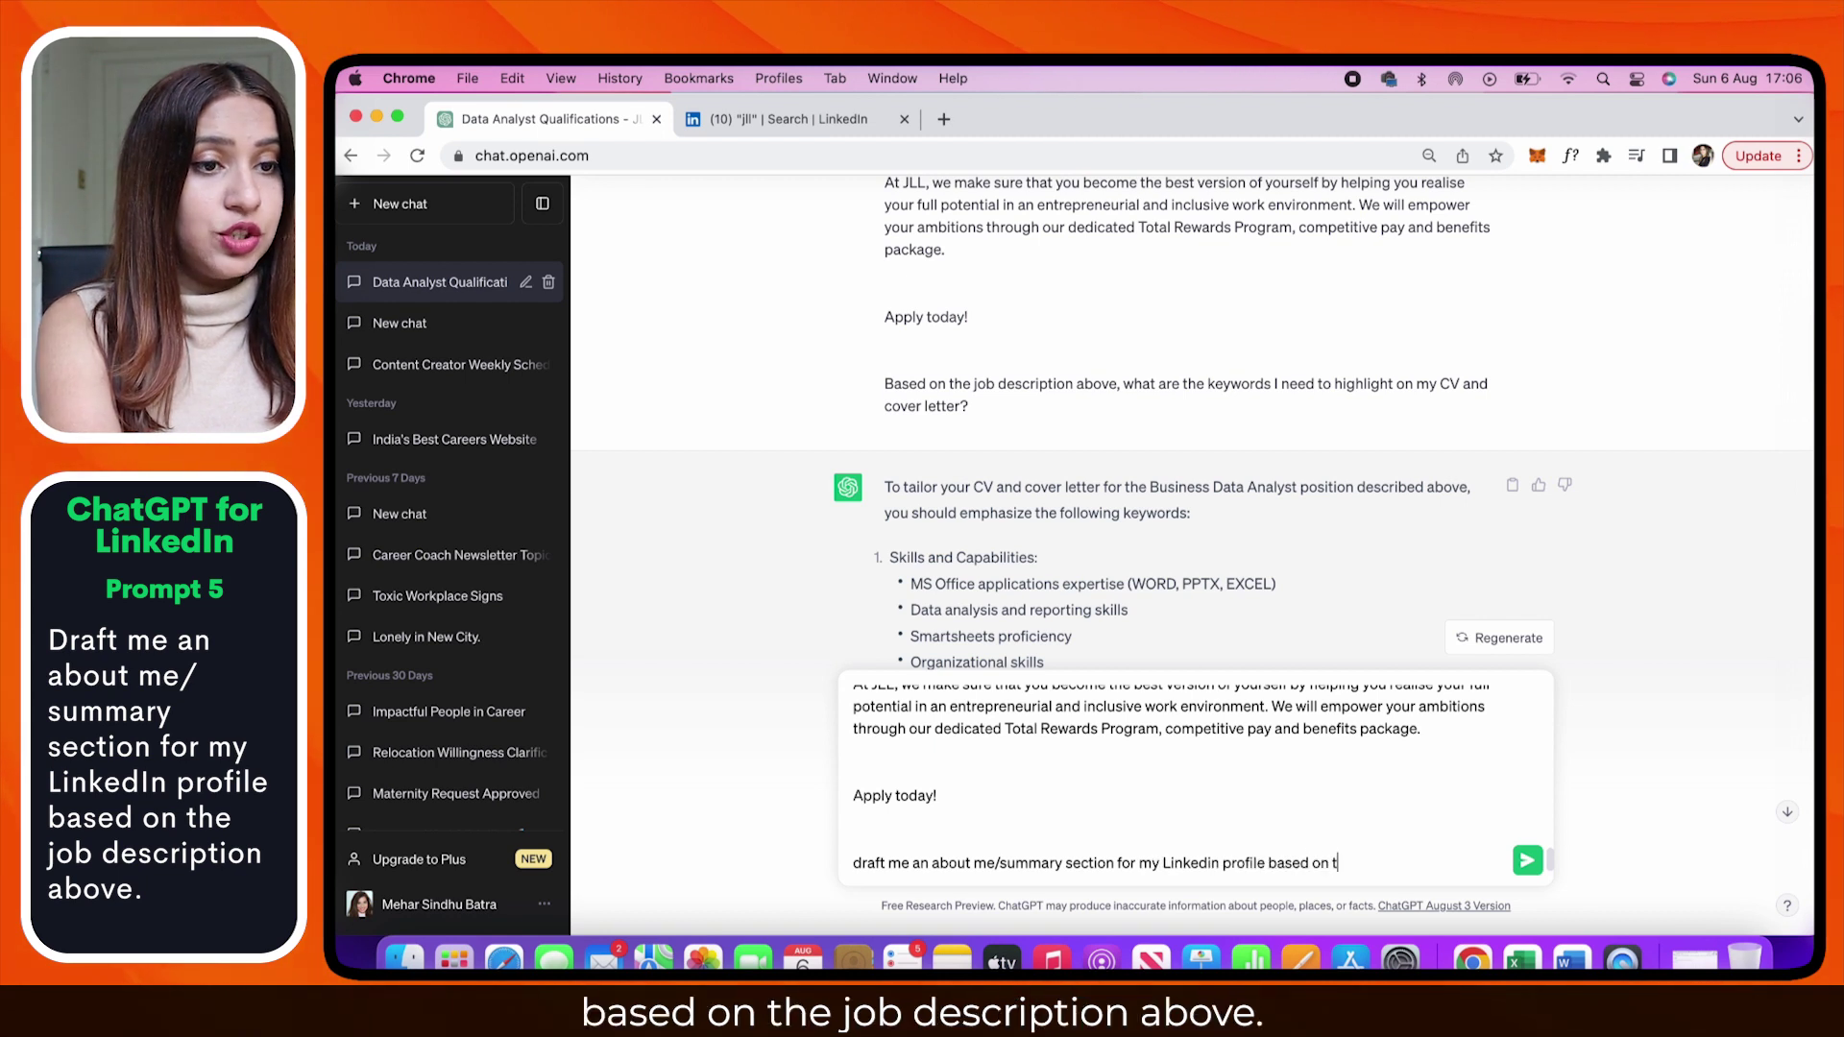
{"action": "type", "text": "b description above."}
{"action": "key", "text": "Return"}
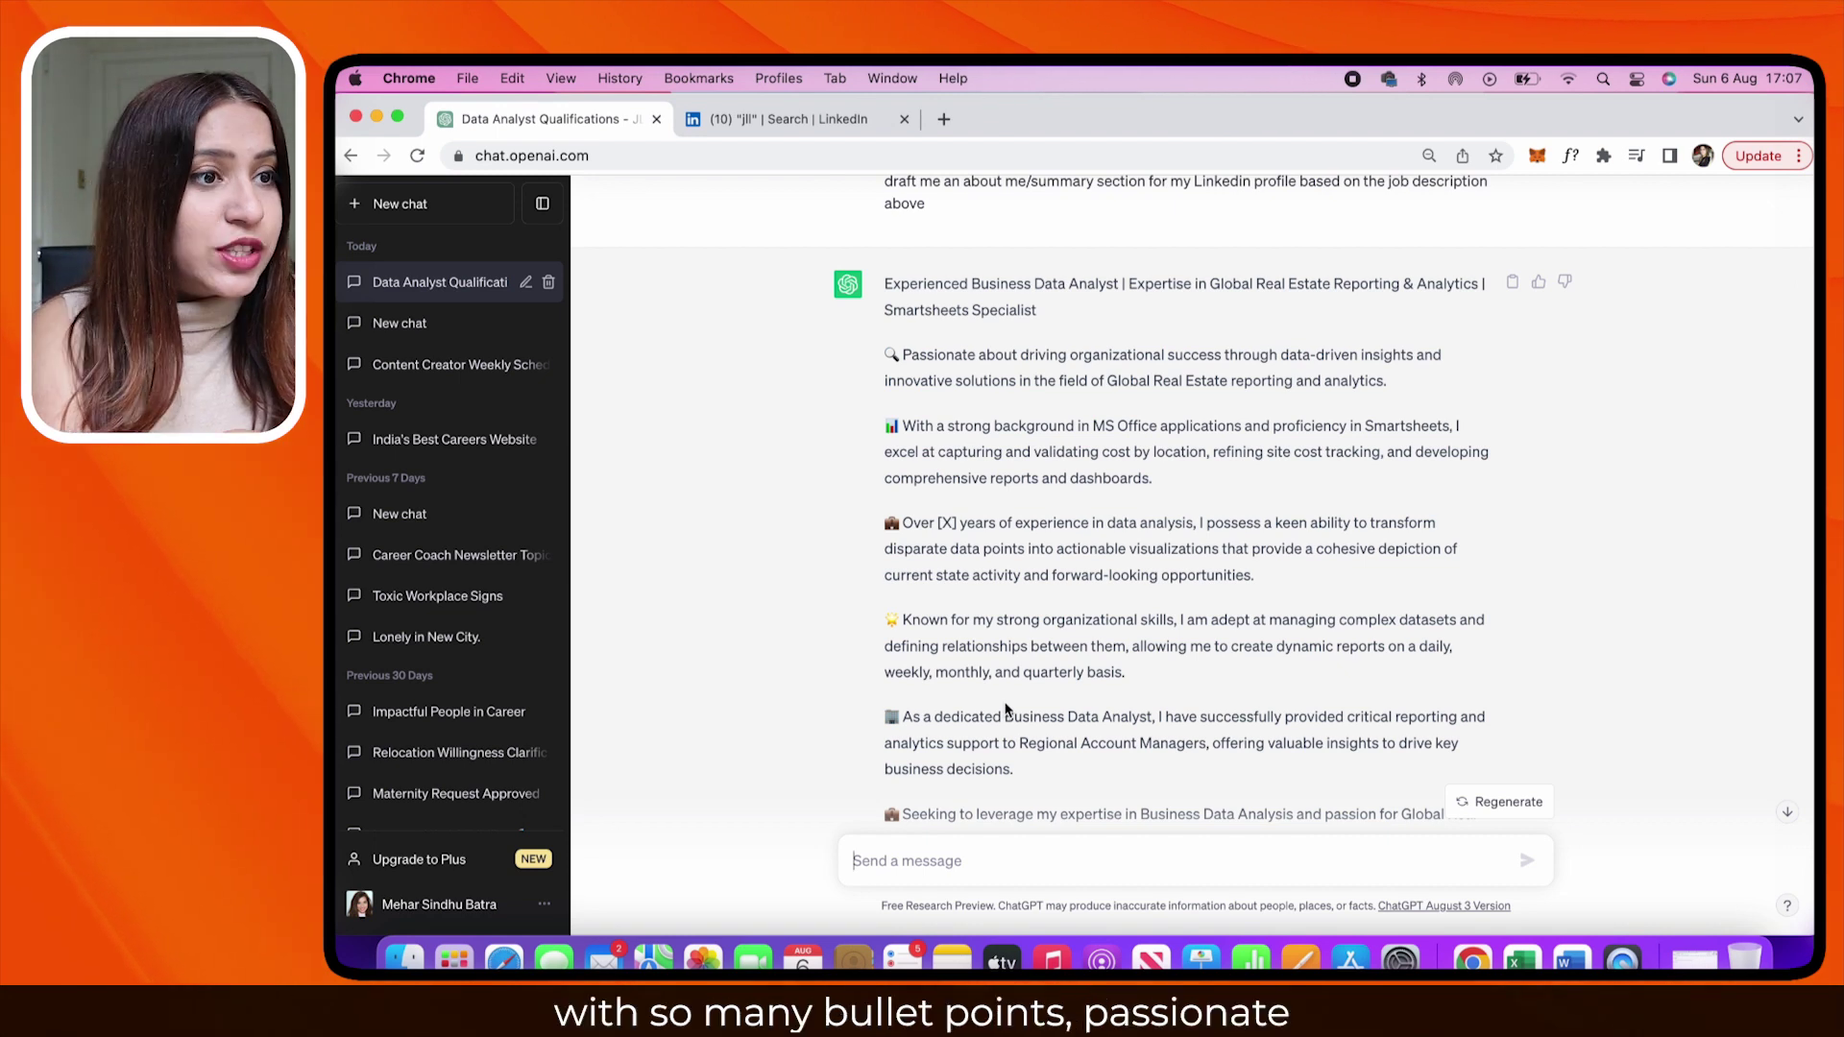
{"action": "scroll", "coordinate": [1006, 710], "scroll_direction": "down", "scroll_amount": 1}
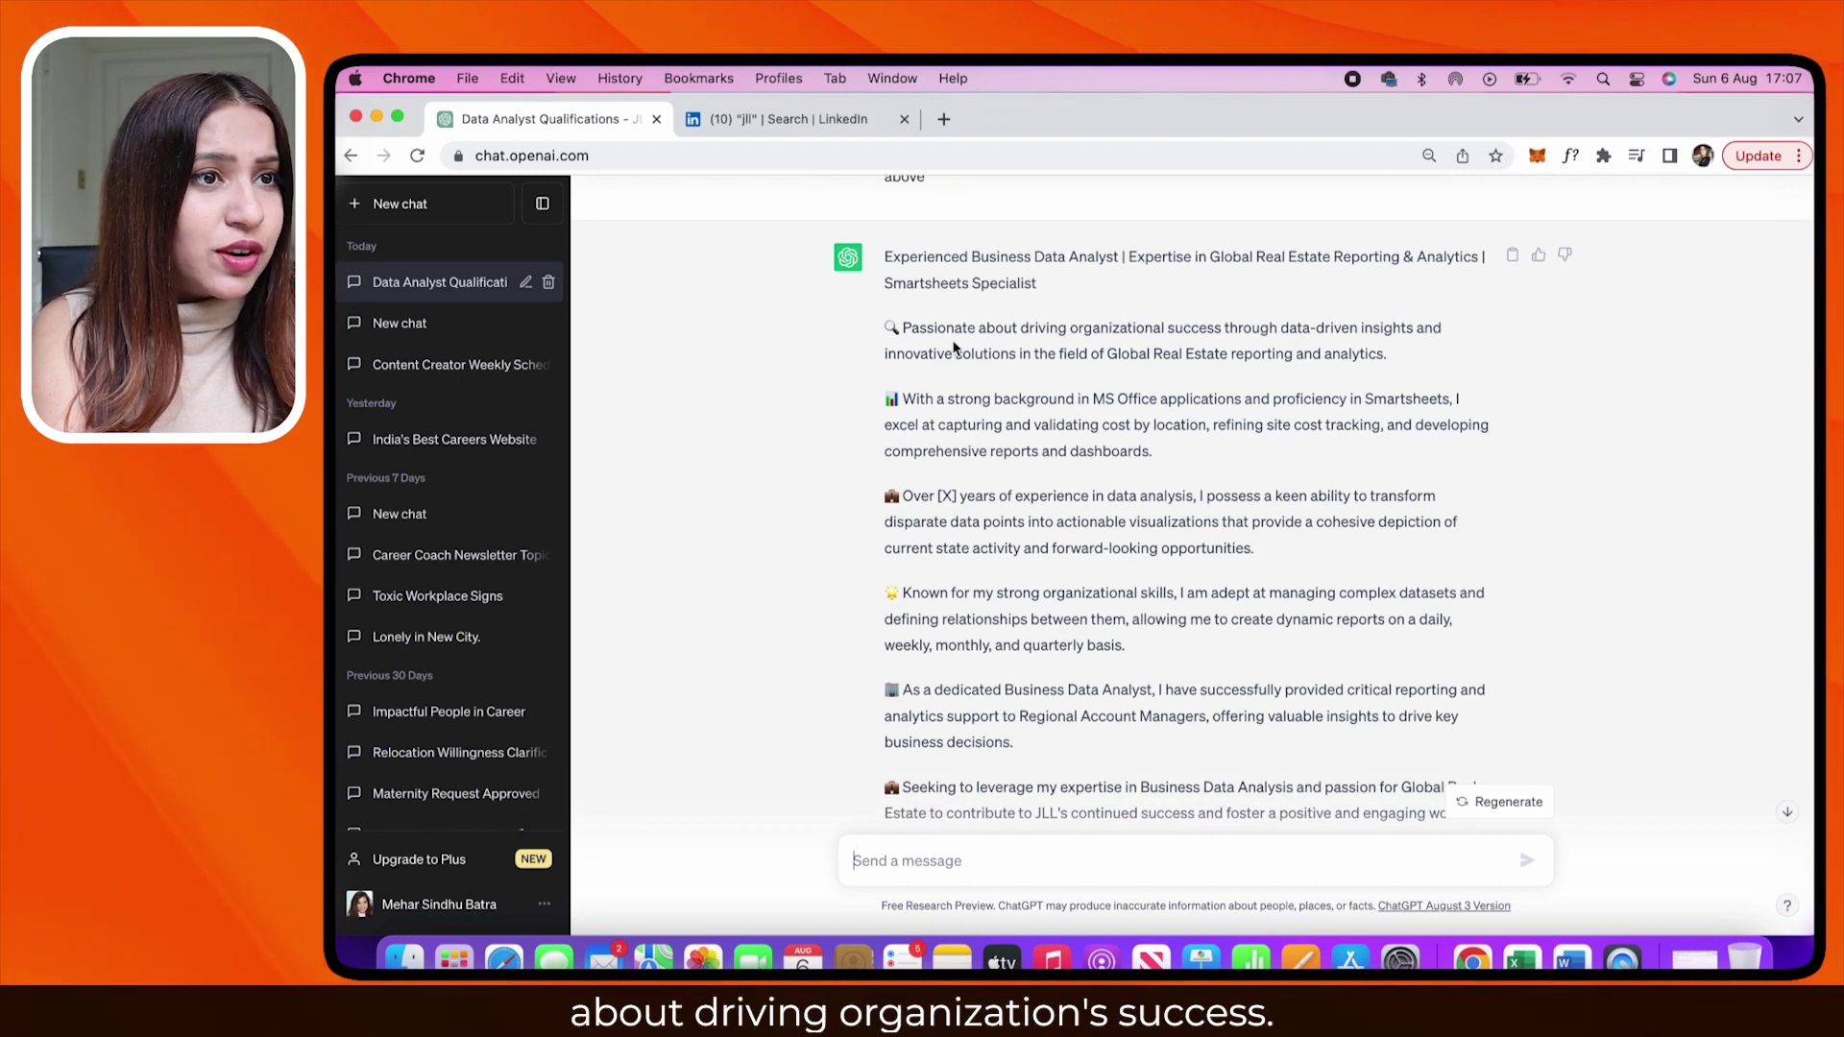
{"action": "left_click_drag", "start_coordinate": [955, 354], "coordinate": [1278, 326]}
Highlight summary phrases on organizational skills, Regional Account Manager support and data analysis, then return to LinkedIn
{"action": "left_click", "coordinate": [1195, 381]}
{"action": "scroll", "coordinate": [1195, 380], "scroll_direction": "down", "scroll_amount": 1}
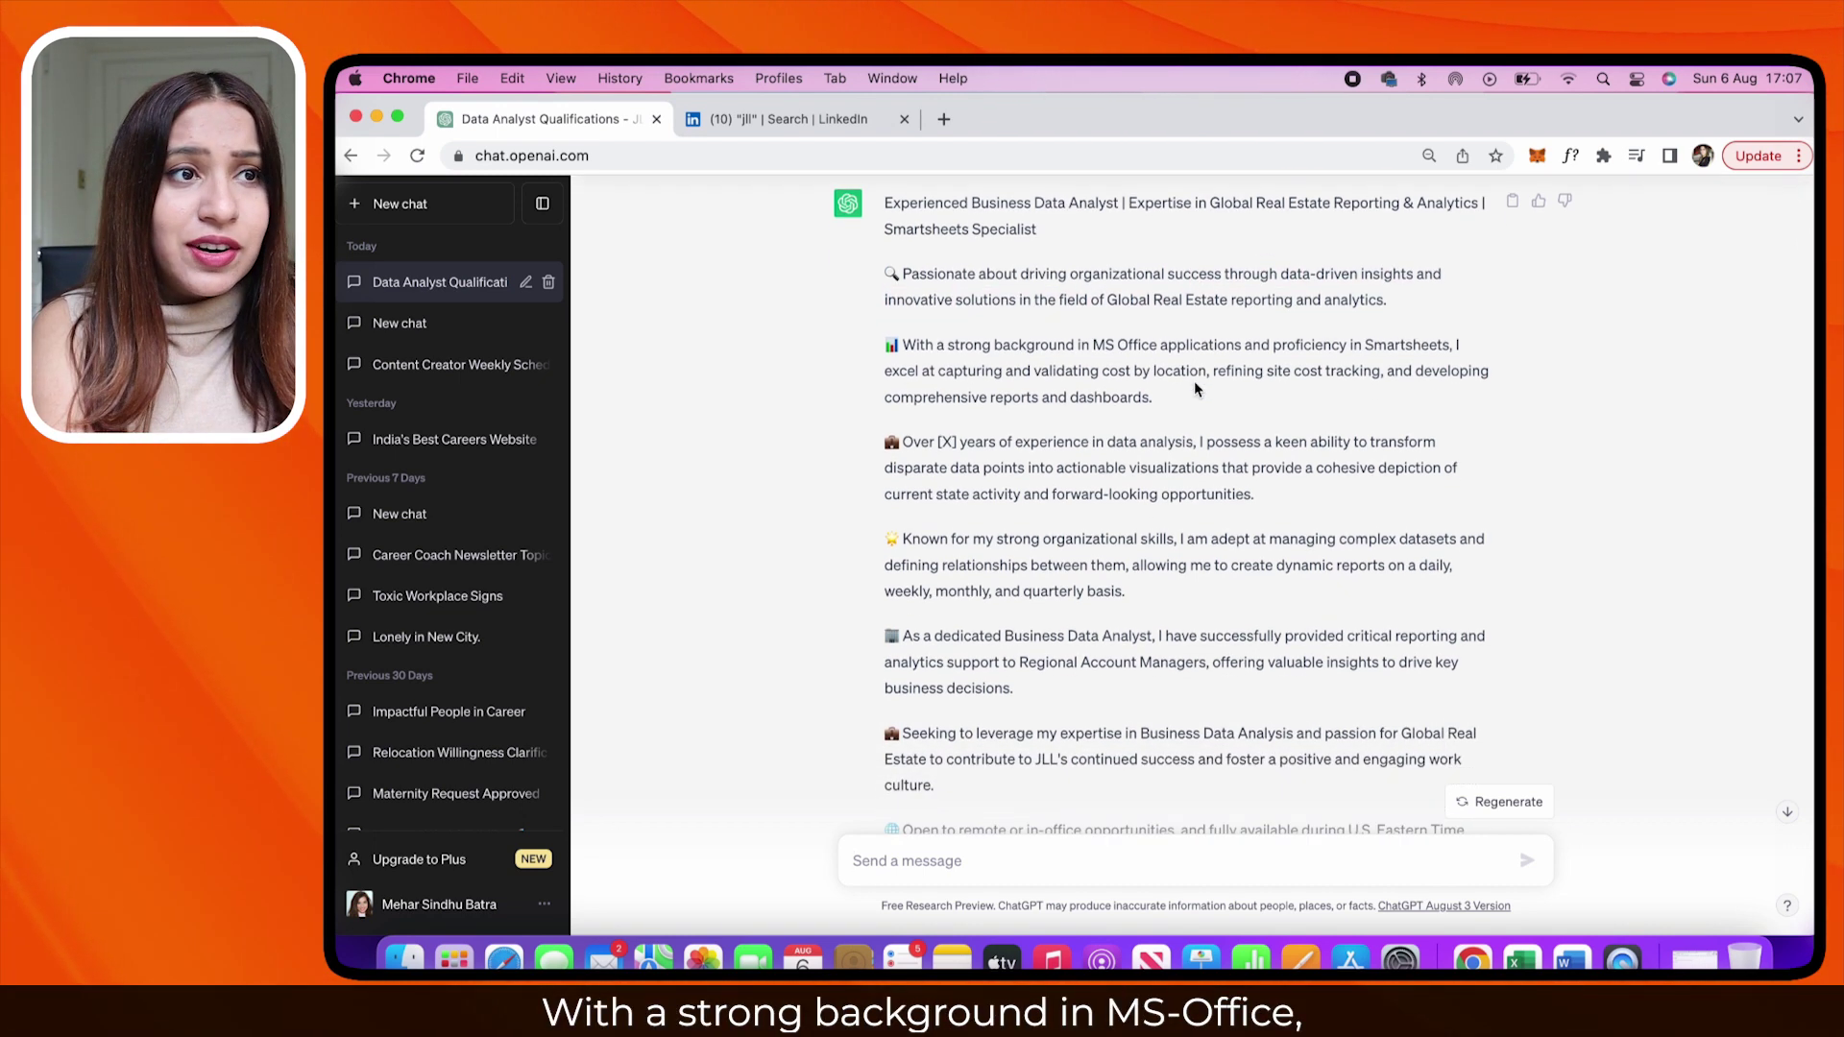
{"action": "scroll", "coordinate": [1195, 380], "scroll_direction": "down", "scroll_amount": 1}
{"action": "left_click_drag", "start_coordinate": [1072, 320], "coordinate": [1253, 320]}
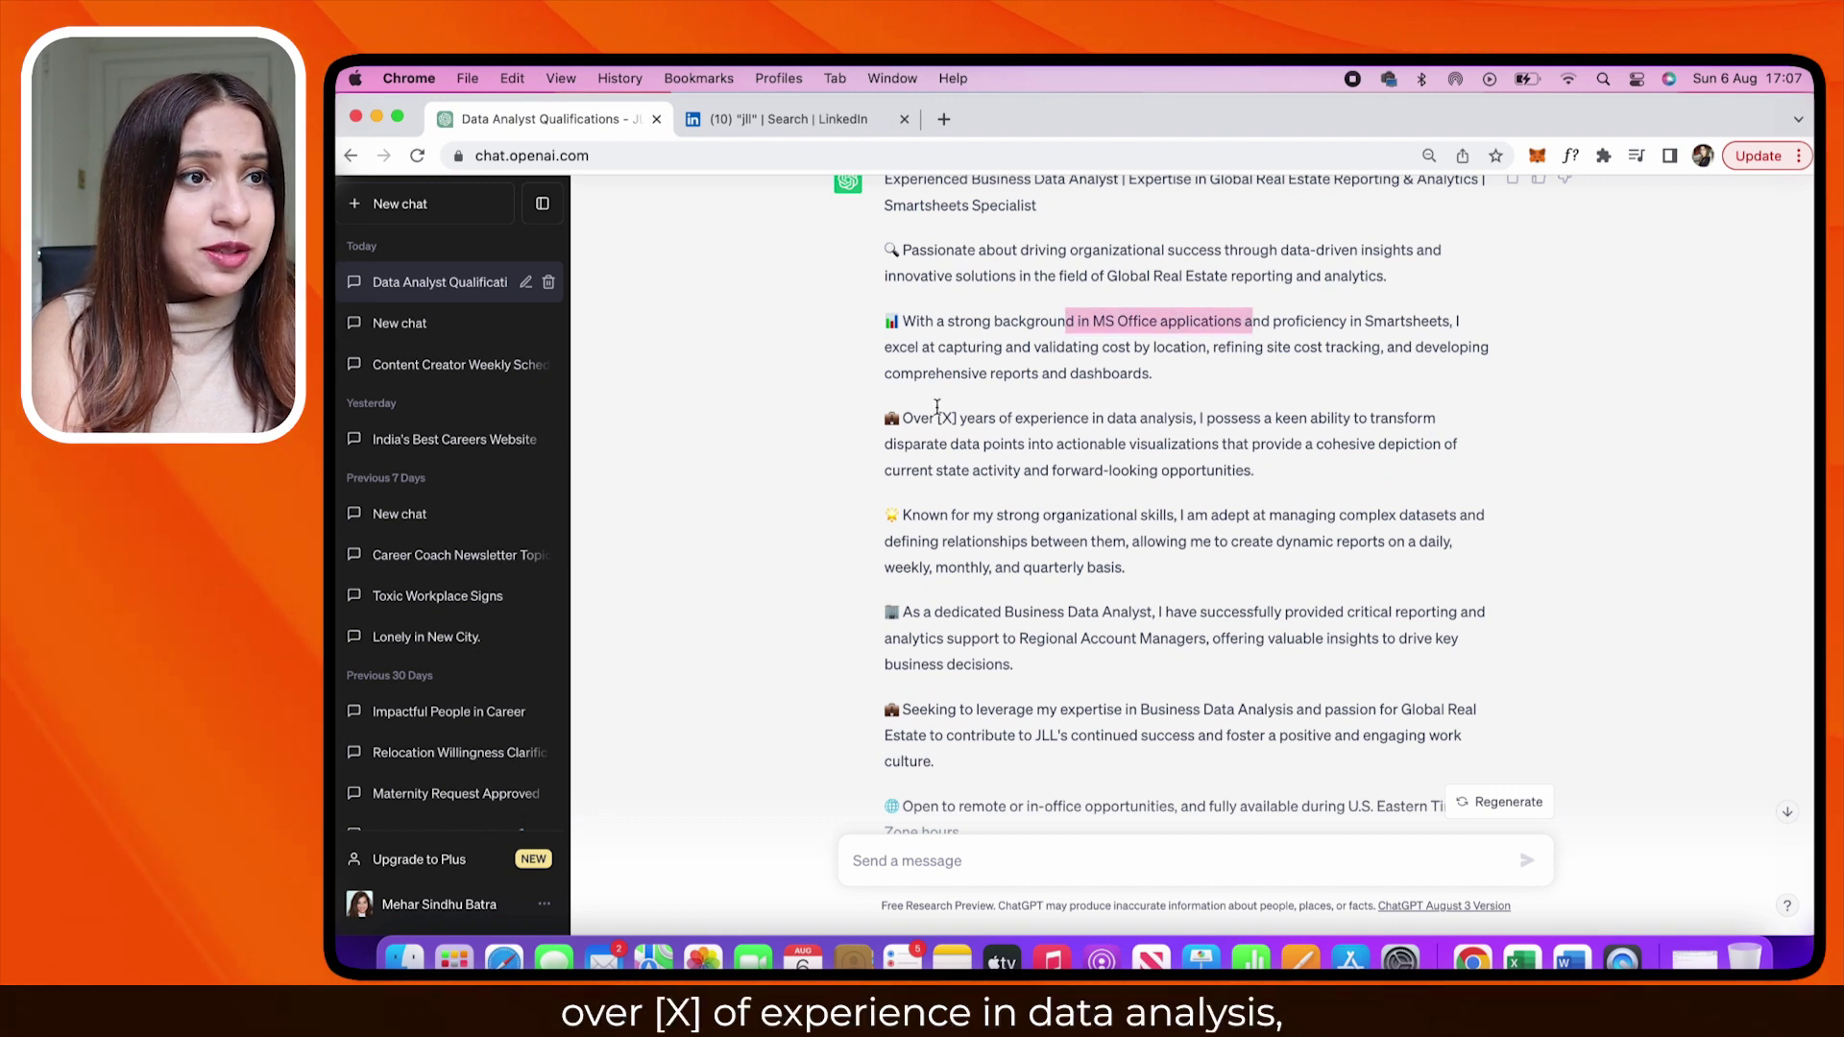
{"action": "left_click_drag", "start_coordinate": [941, 416], "coordinate": [1167, 445]}
{"action": "scroll", "coordinate": [1167, 444], "scroll_direction": "down", "scroll_amount": 2}
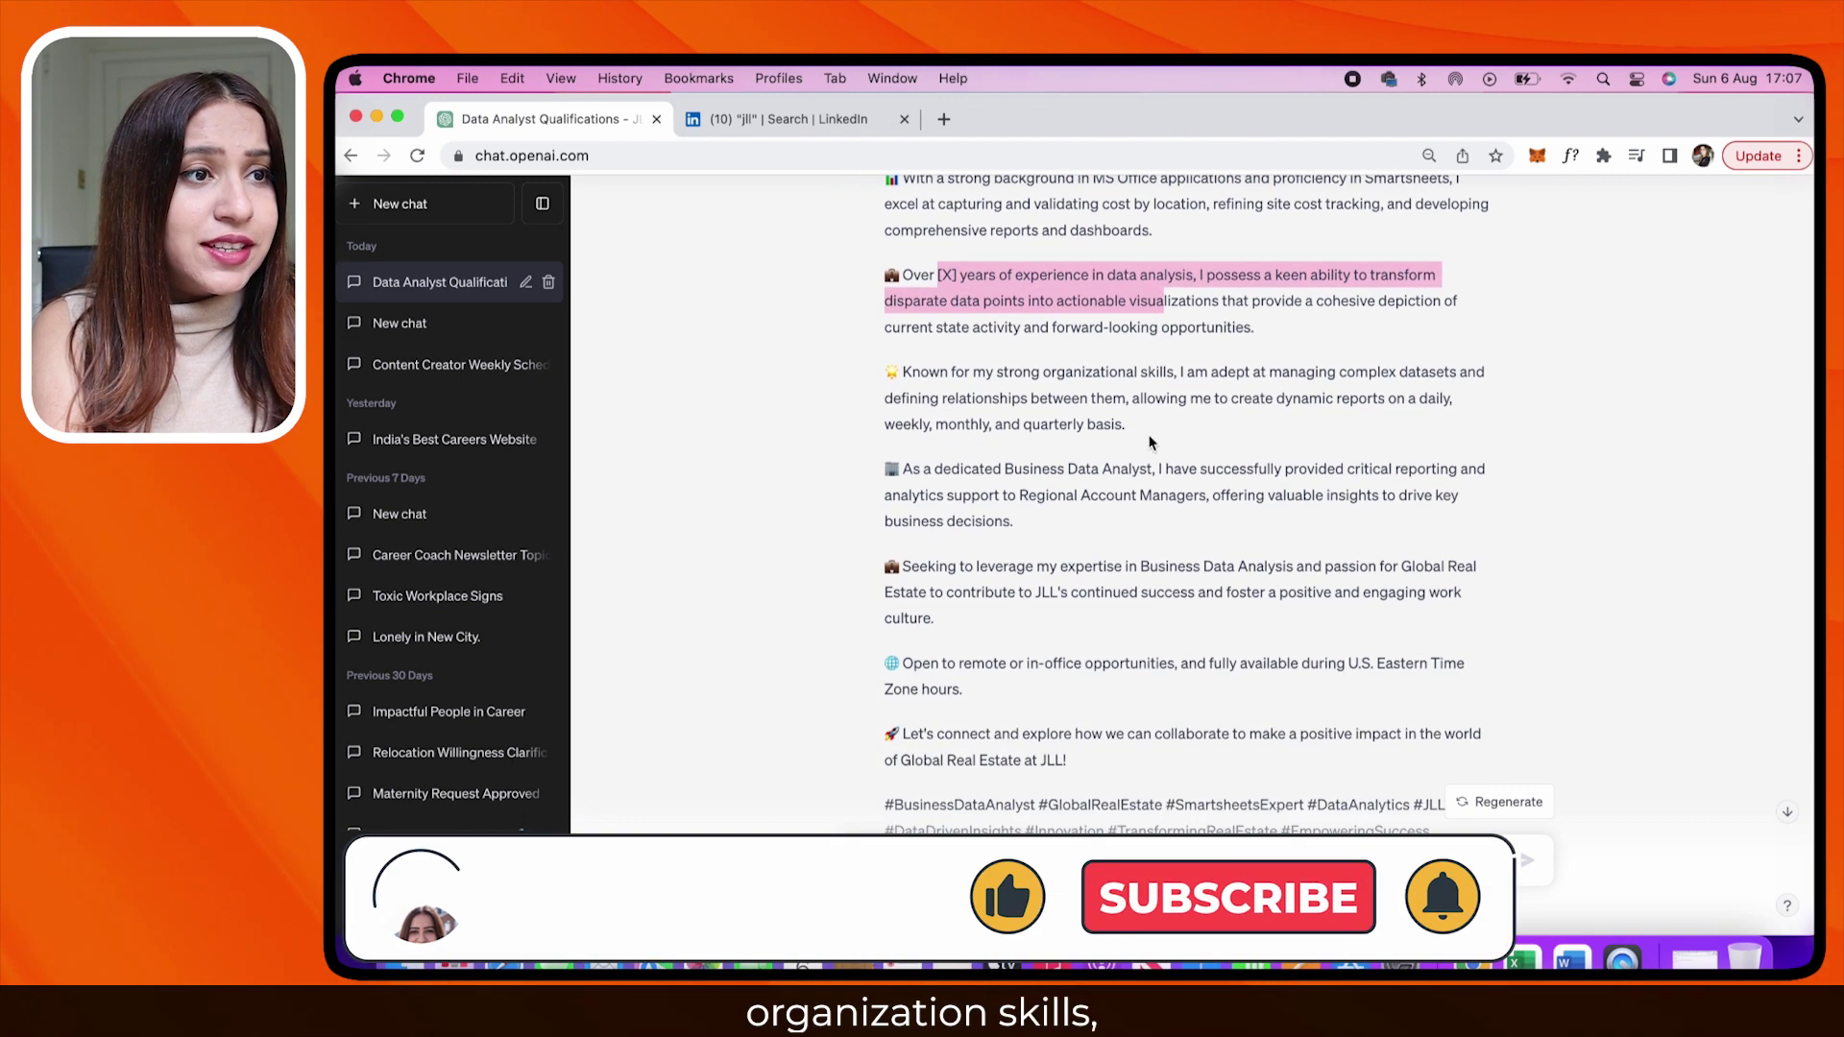
{"action": "left_click_drag", "start_coordinate": [954, 371], "coordinate": [1195, 372]}
{"action": "left_click_drag", "start_coordinate": [994, 494], "coordinate": [1115, 495]}
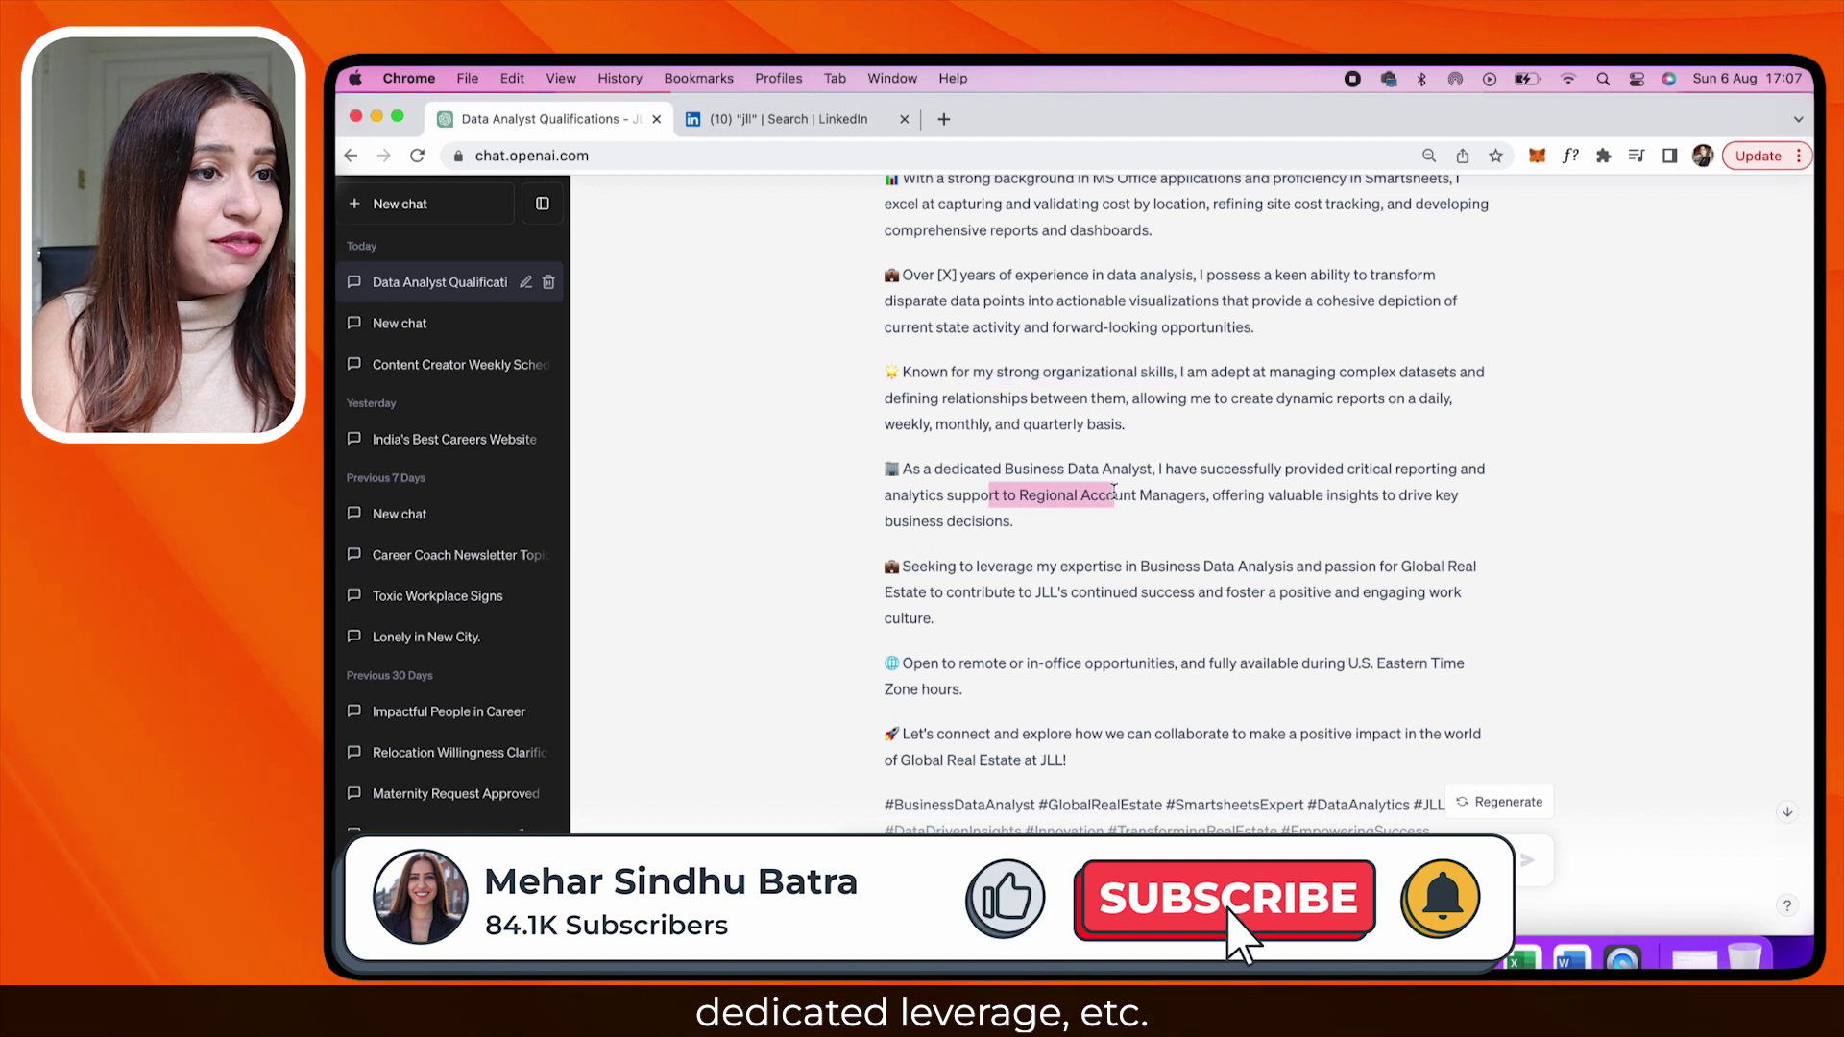
{"action": "left_click_drag", "start_coordinate": [977, 566], "coordinate": [1297, 566]}
{"action": "left_click", "coordinate": [1054, 707]}
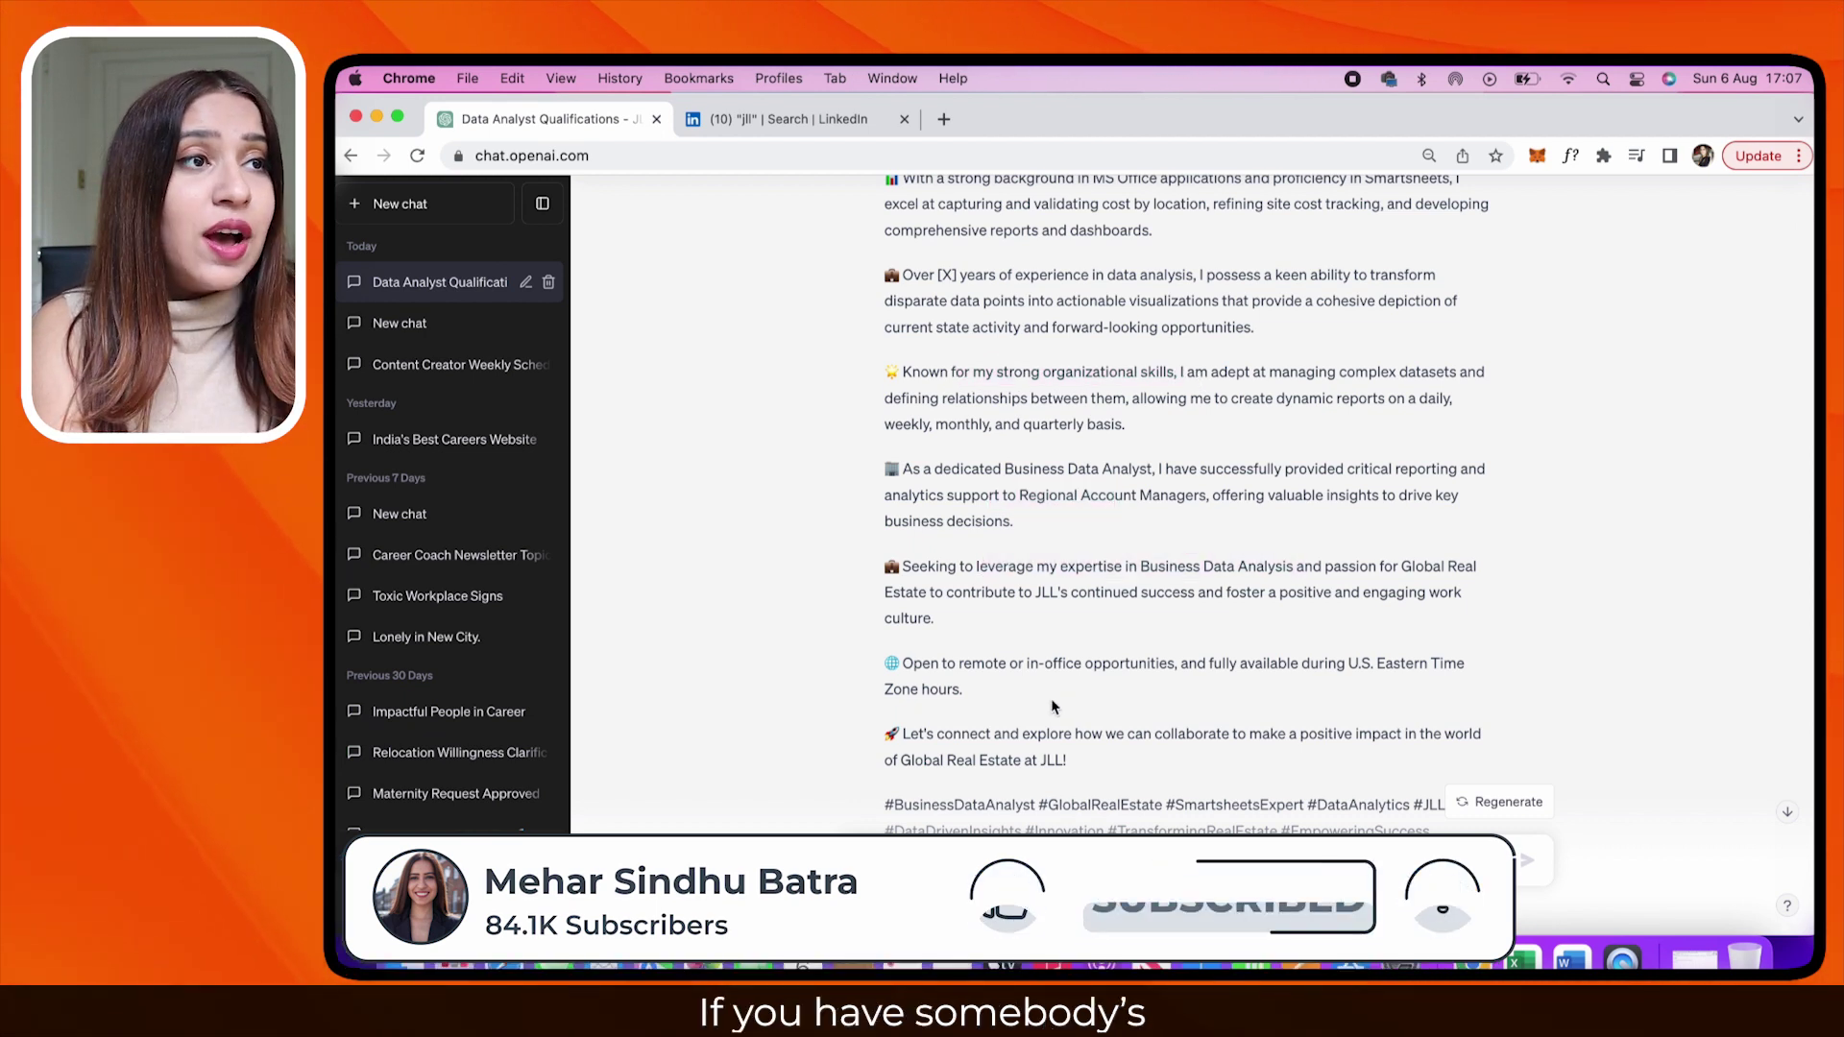
{"action": "left_click", "coordinate": [785, 119]}
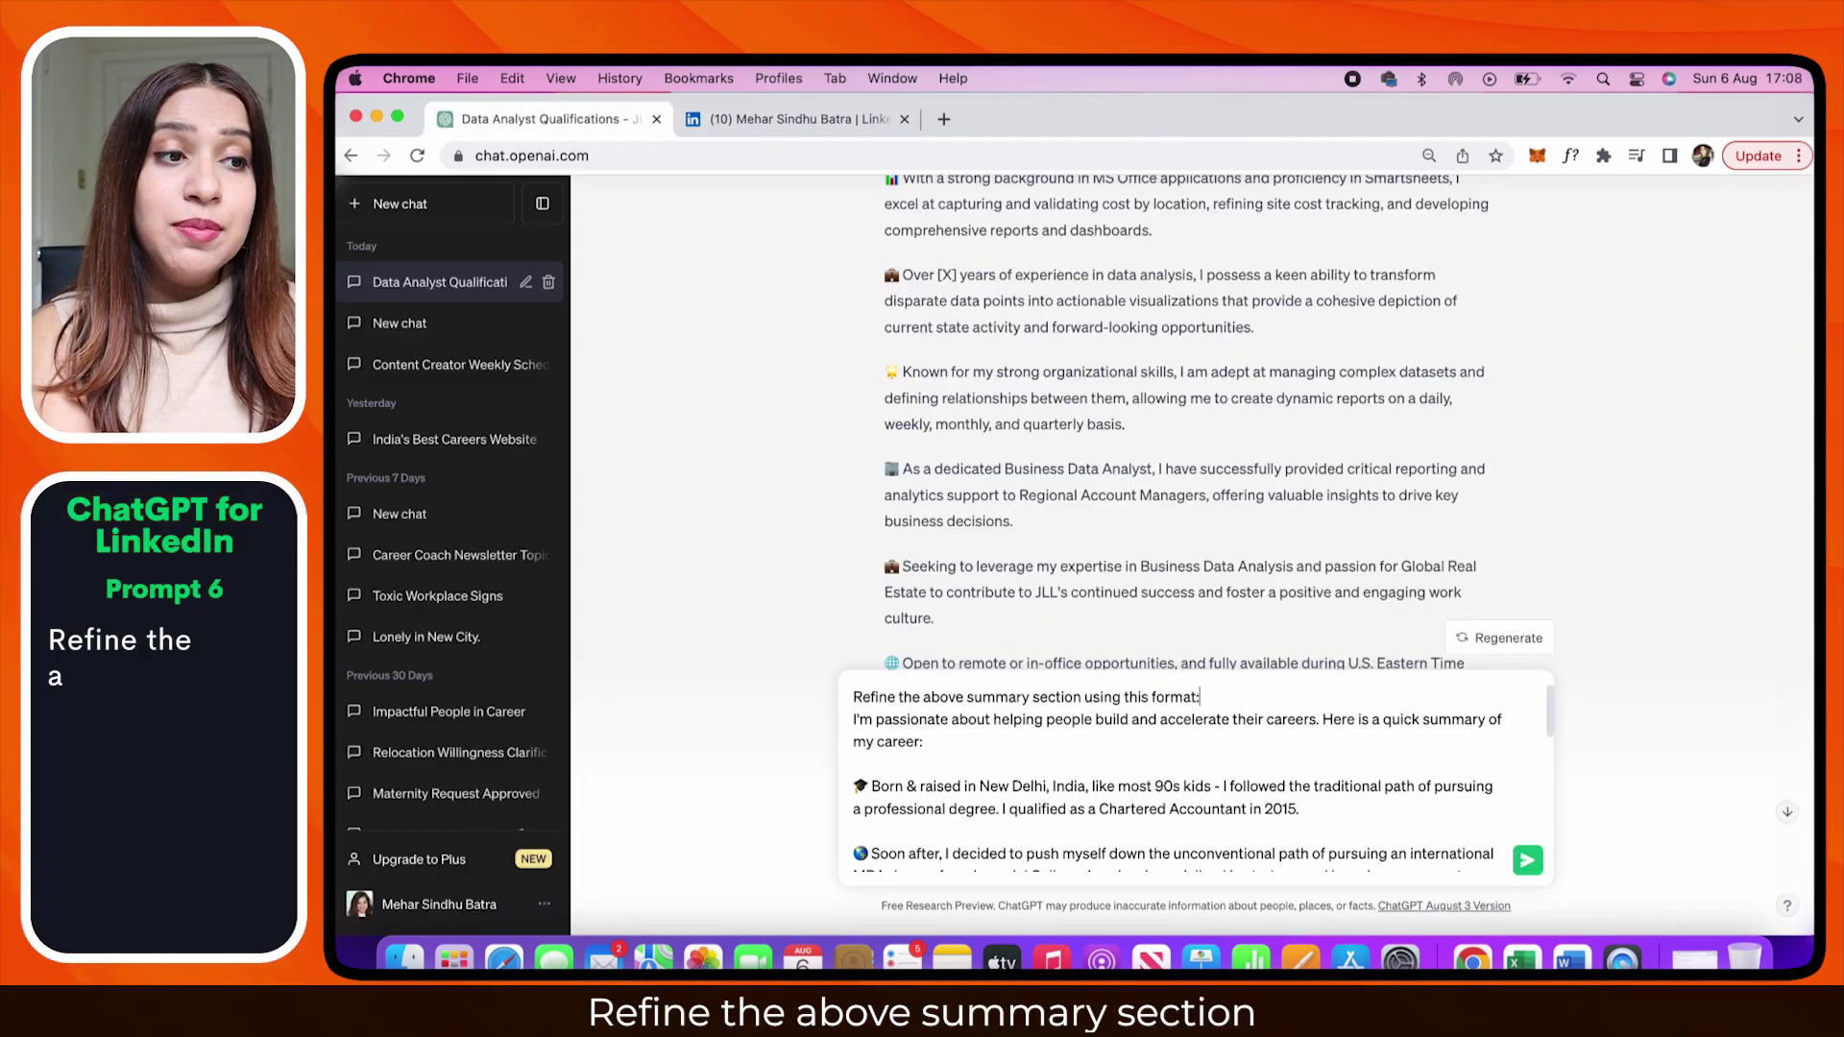
Add a blank line before the pasted About text so ChatGPT refines the summary in that format
{"action": "key", "text": "Return"}
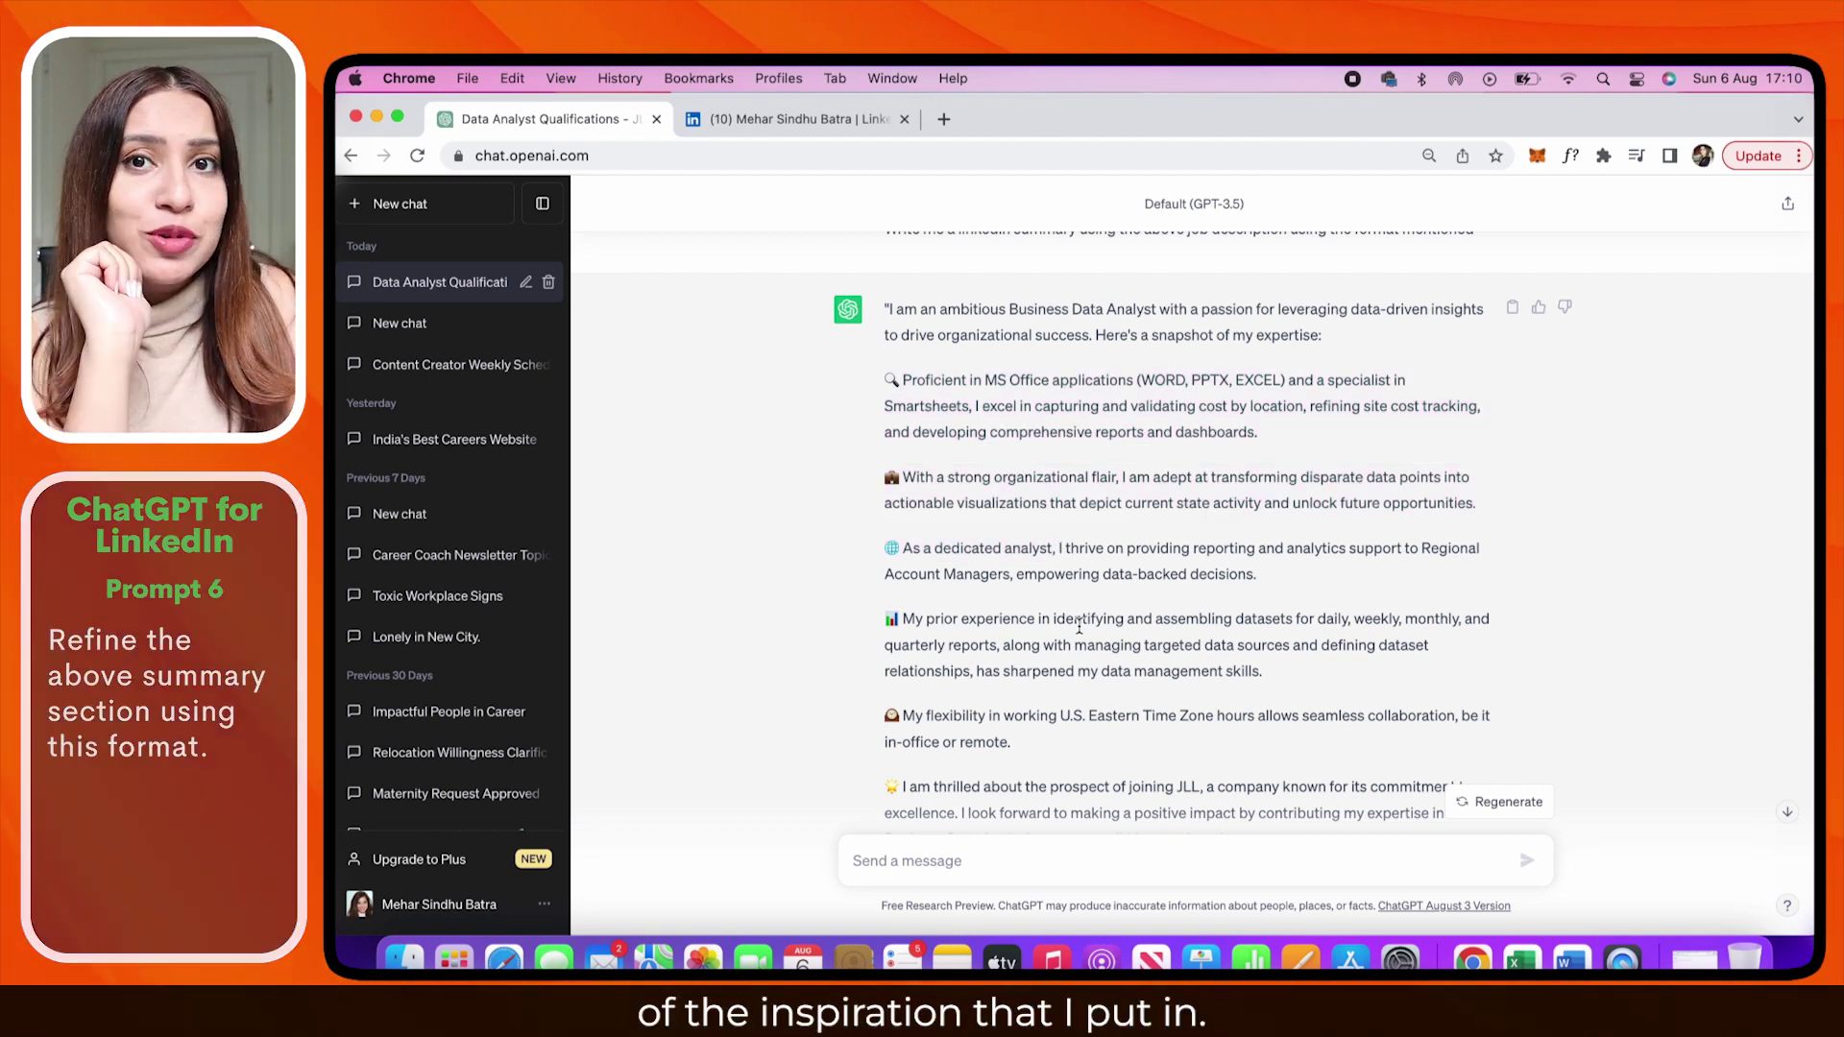
{"action": "scroll", "coordinate": [1077, 628], "scroll_direction": "down", "scroll_amount": 5}
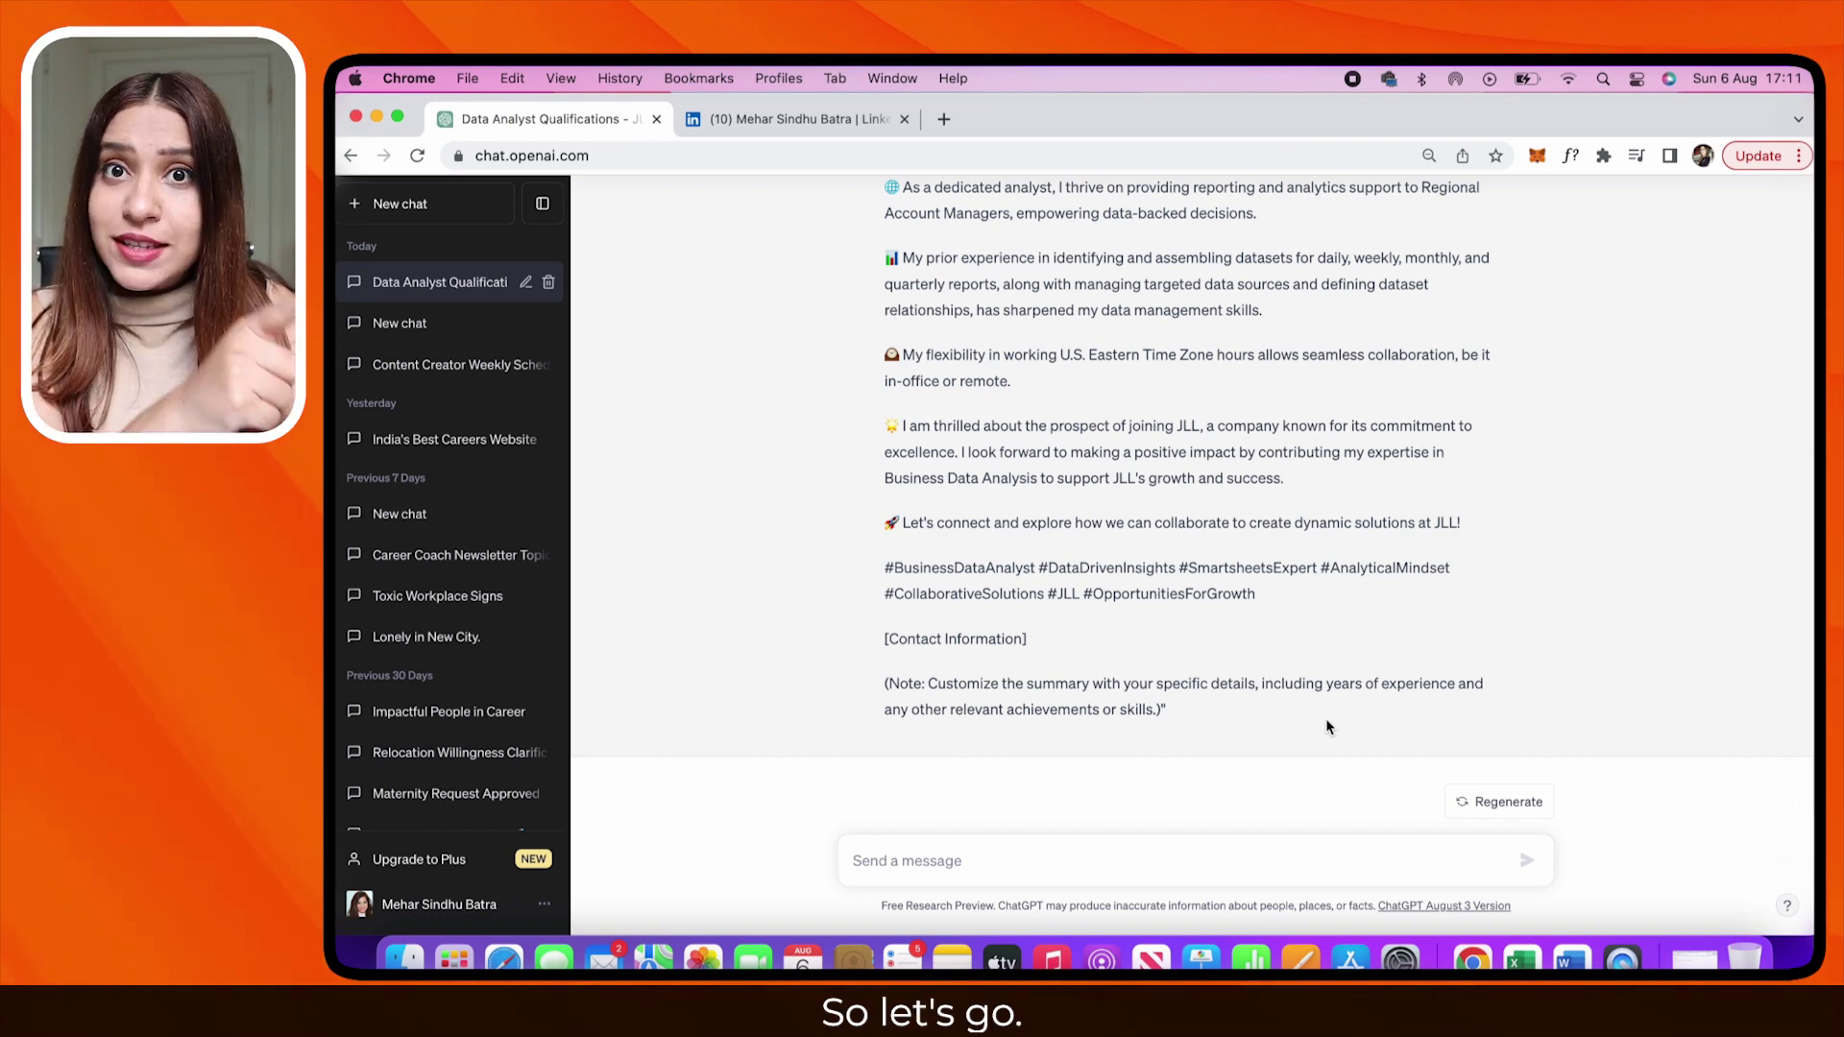
Ask ChatGPT about JLL's mission, vision and values, then highlight the last-update note
{"action": "type", "text": "tell me about the about the mission, vision and values of JLL"}
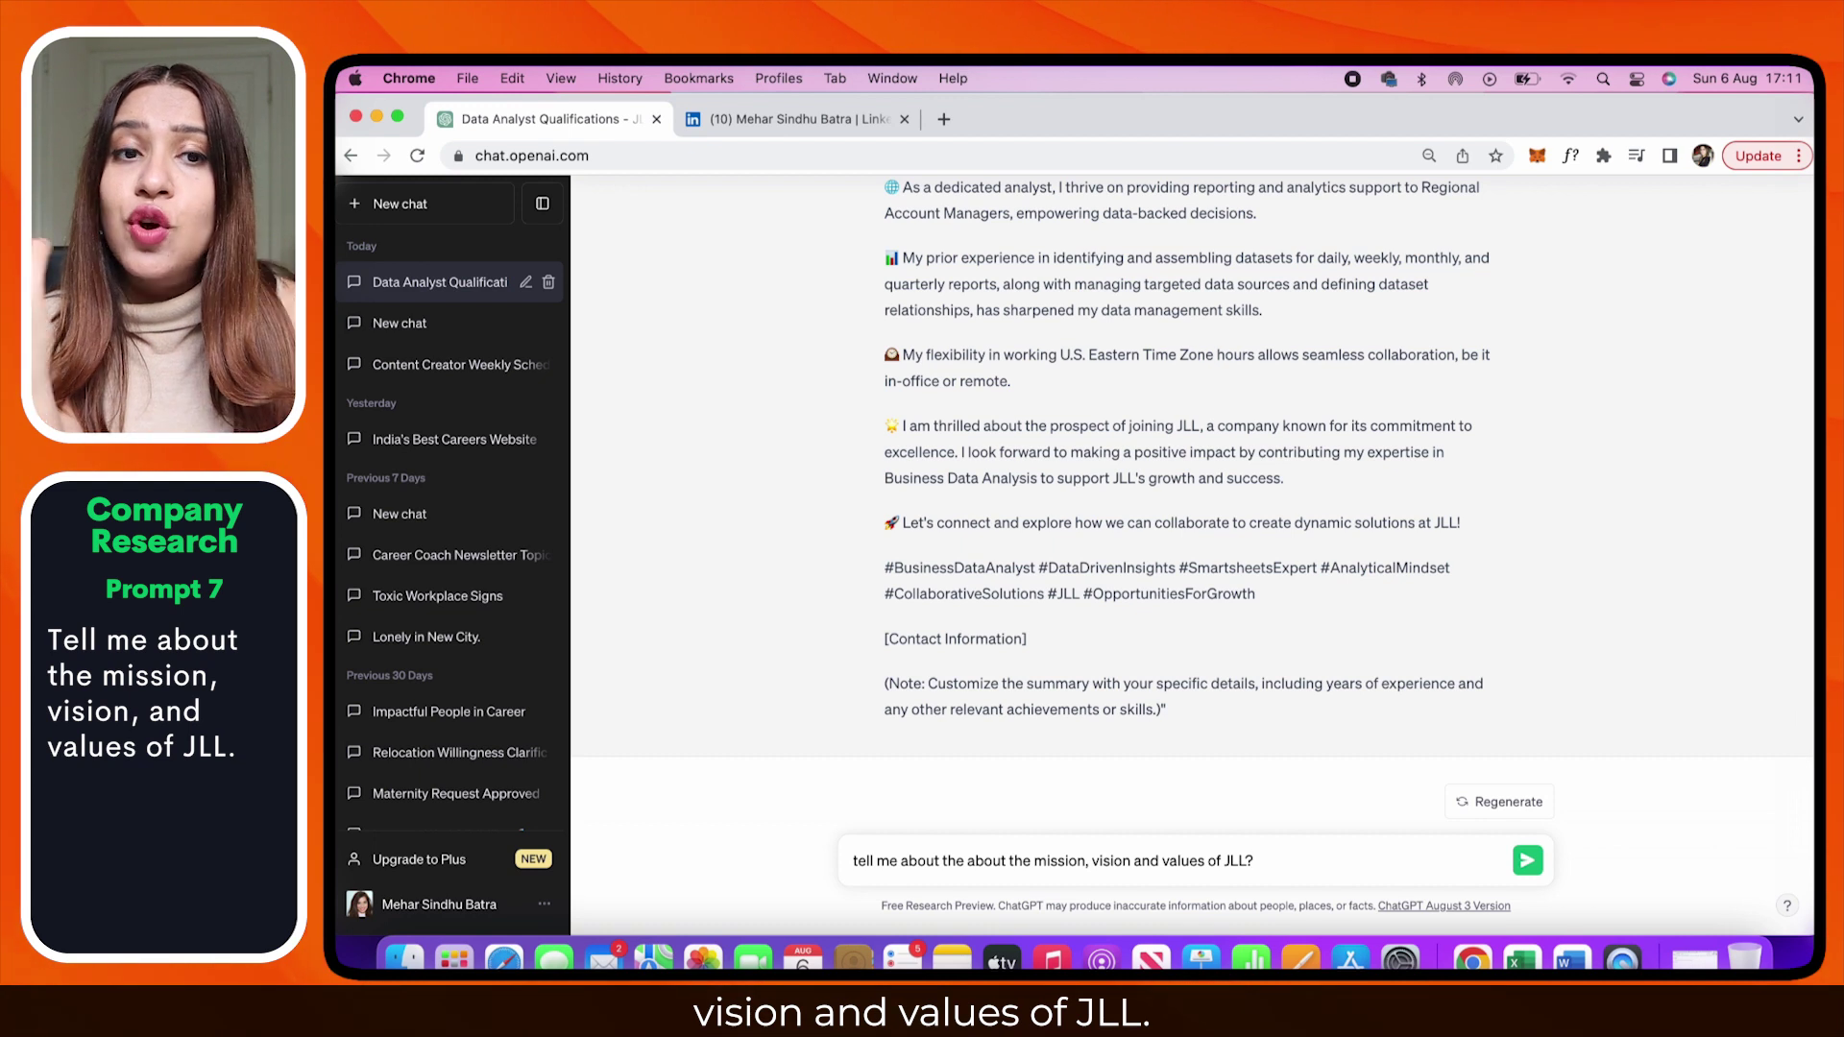
{"action": "key", "text": "Return"}
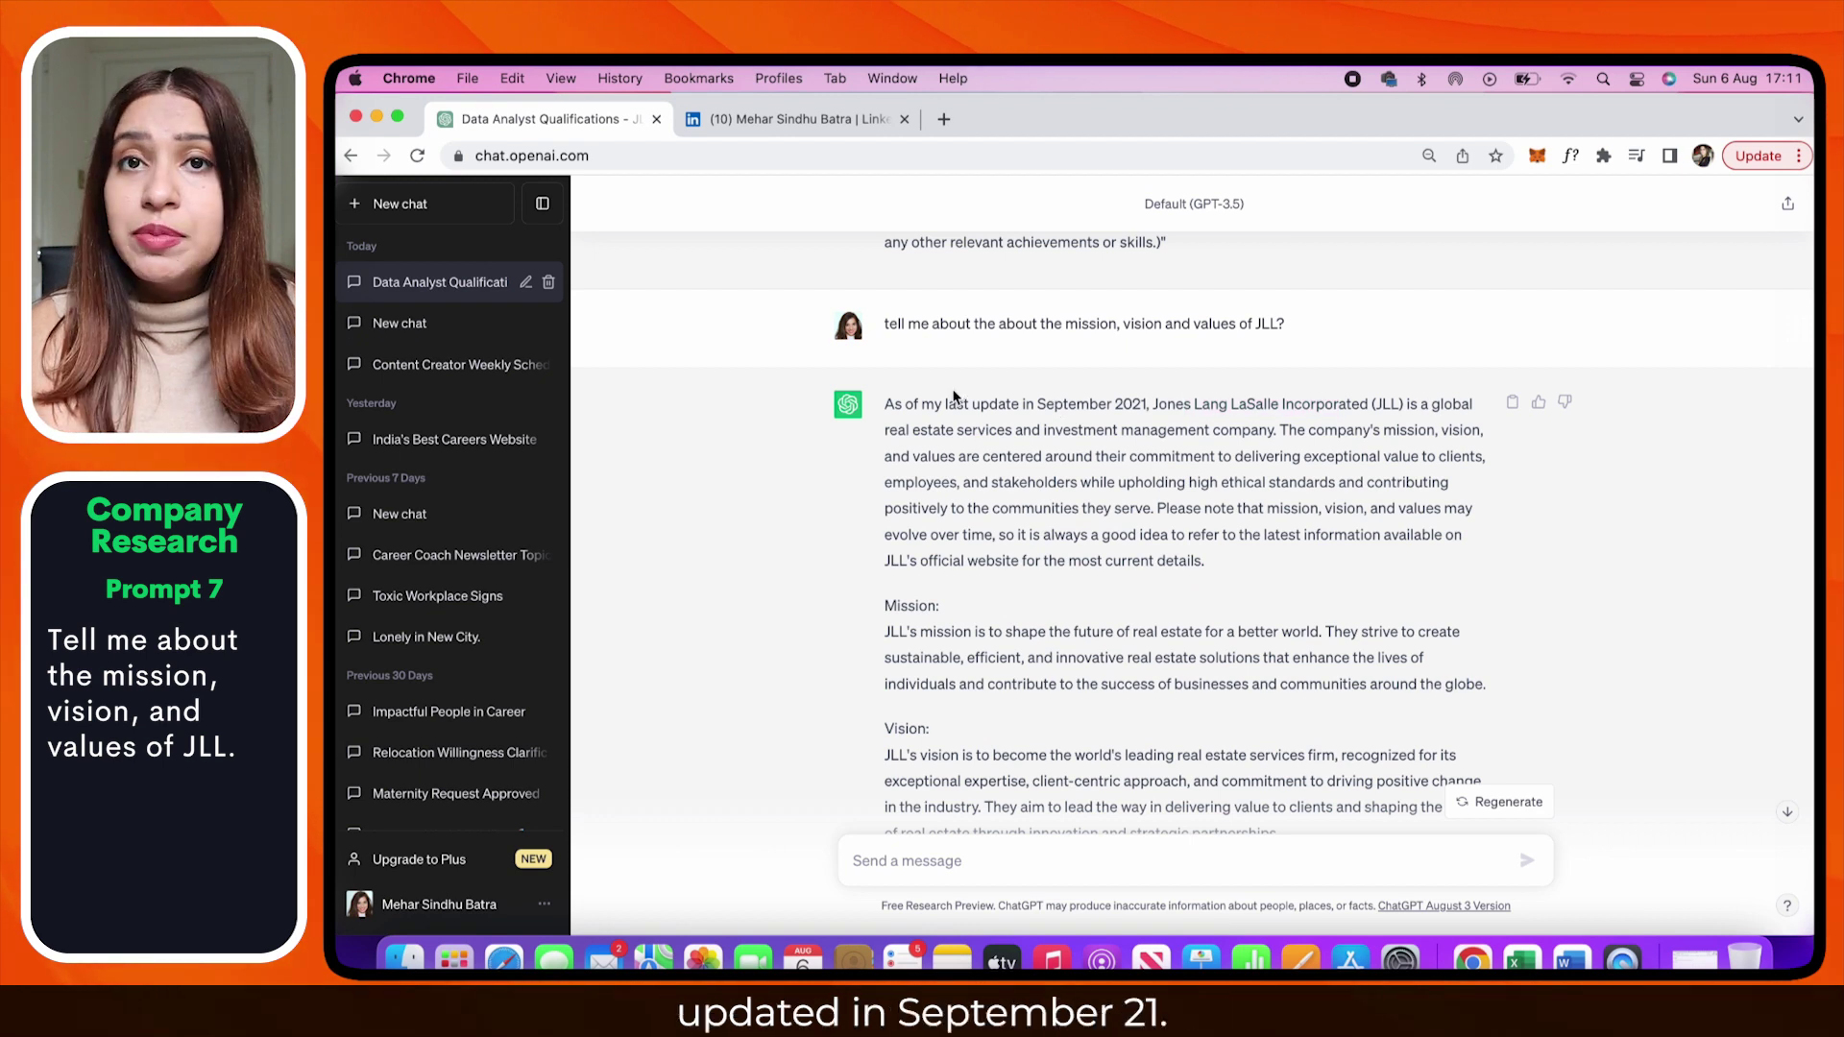
{"action": "left_click_drag", "start_coordinate": [945, 405], "coordinate": [1125, 427]}
{"action": "scroll", "coordinate": [1142, 432], "scroll_direction": "down", "scroll_amount": 10}
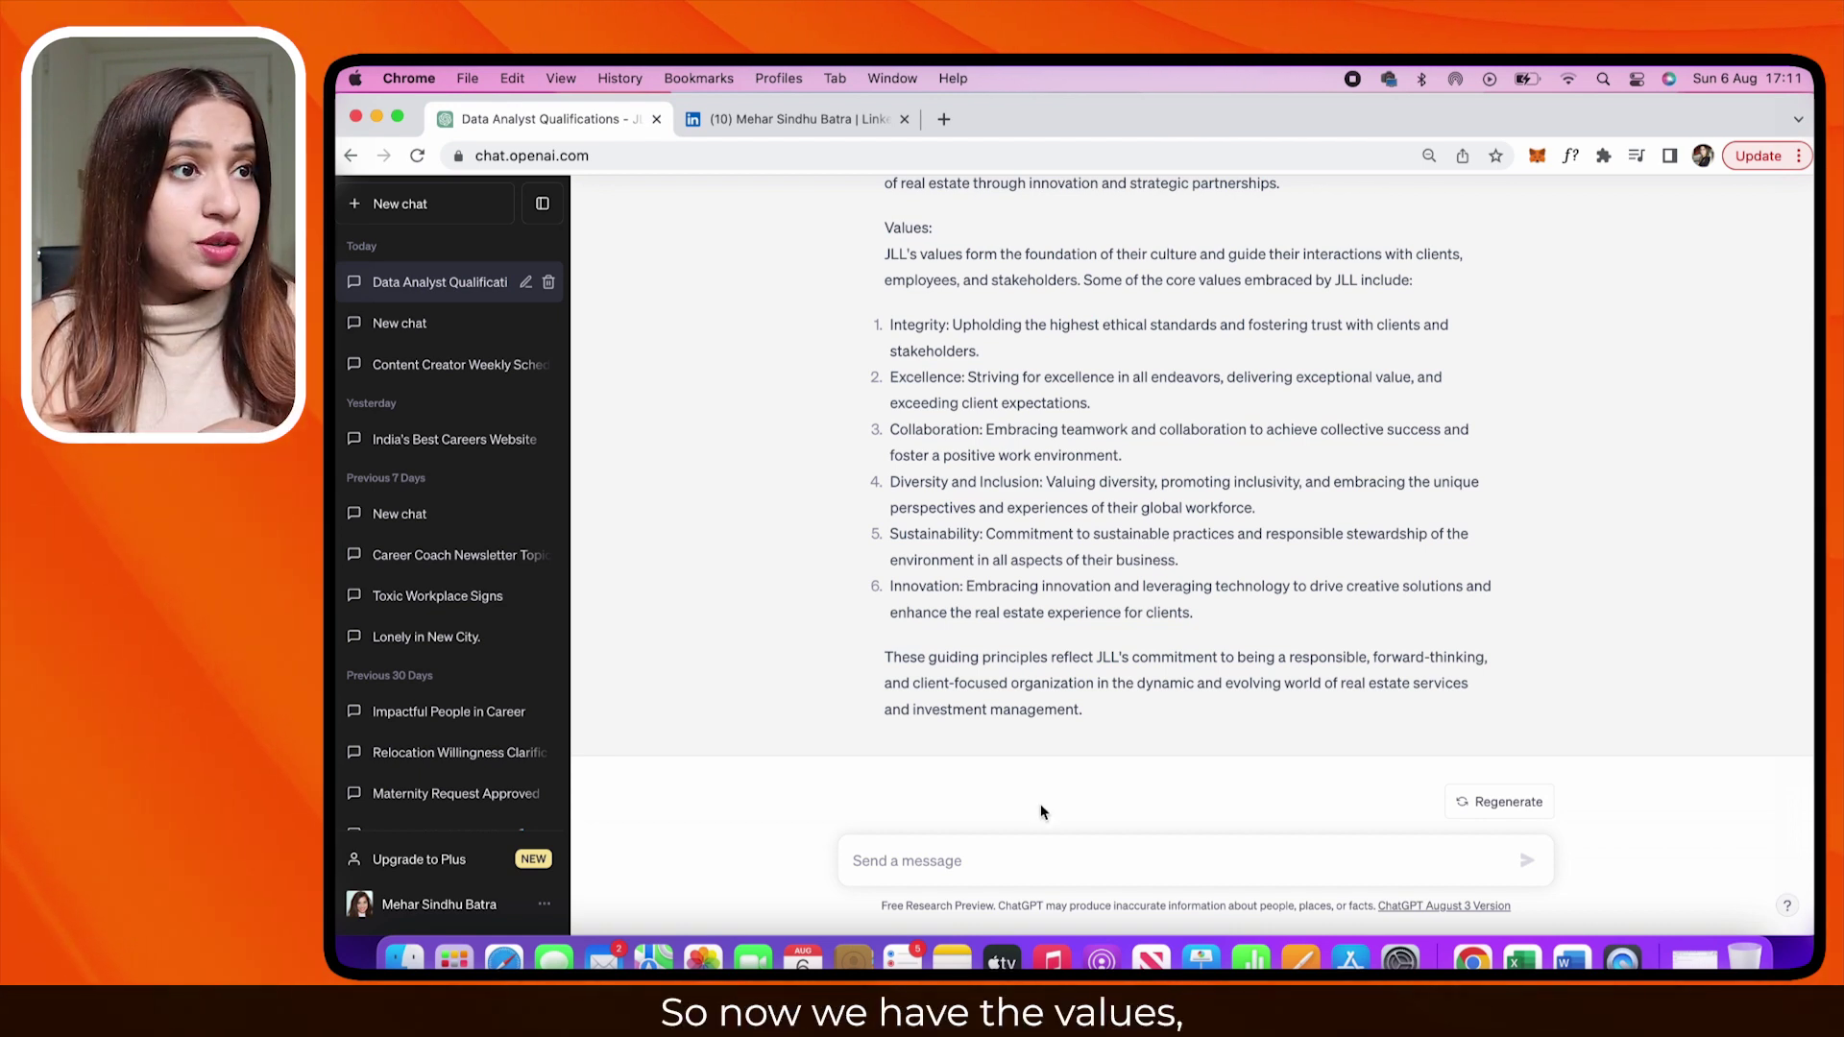
{"action": "scroll", "coordinate": [999, 741], "scroll_direction": "up", "scroll_amount": 5}
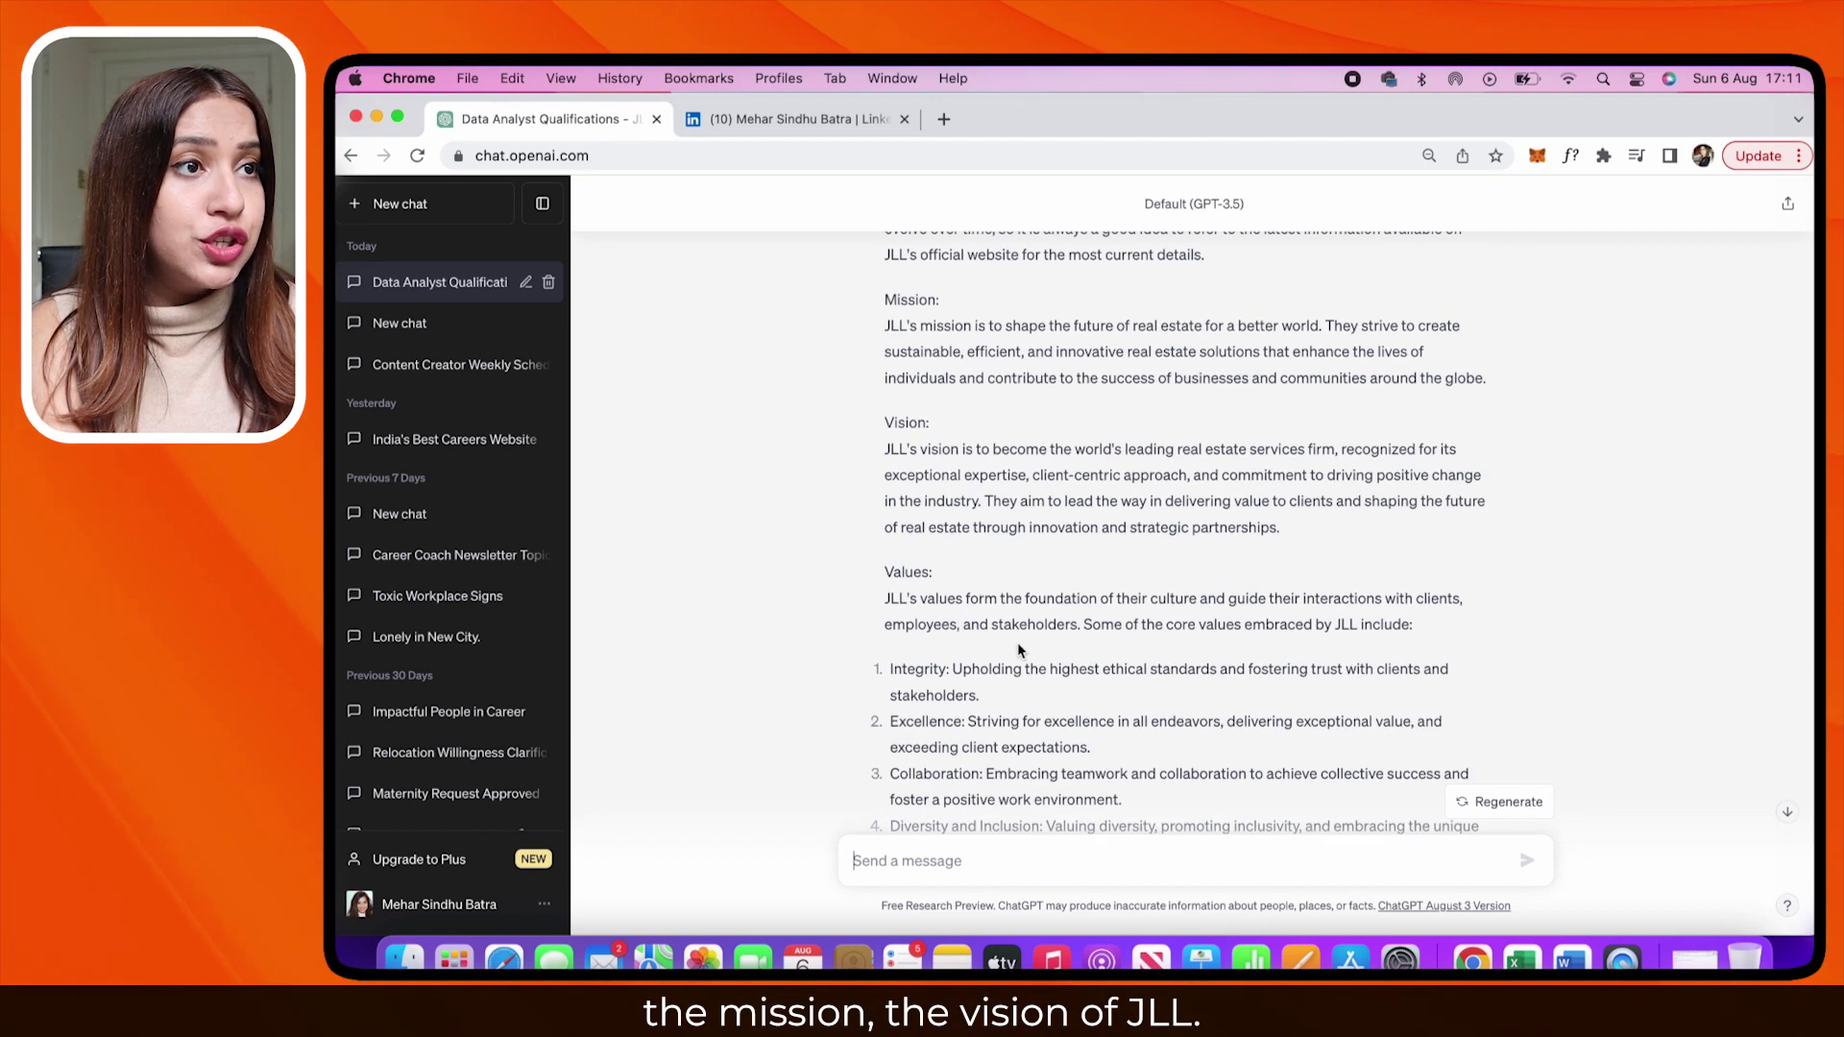
{"action": "scroll", "coordinate": [1009, 663], "scroll_direction": "down", "scroll_amount": 5}
{"action": "type", "text": "draft me an"}
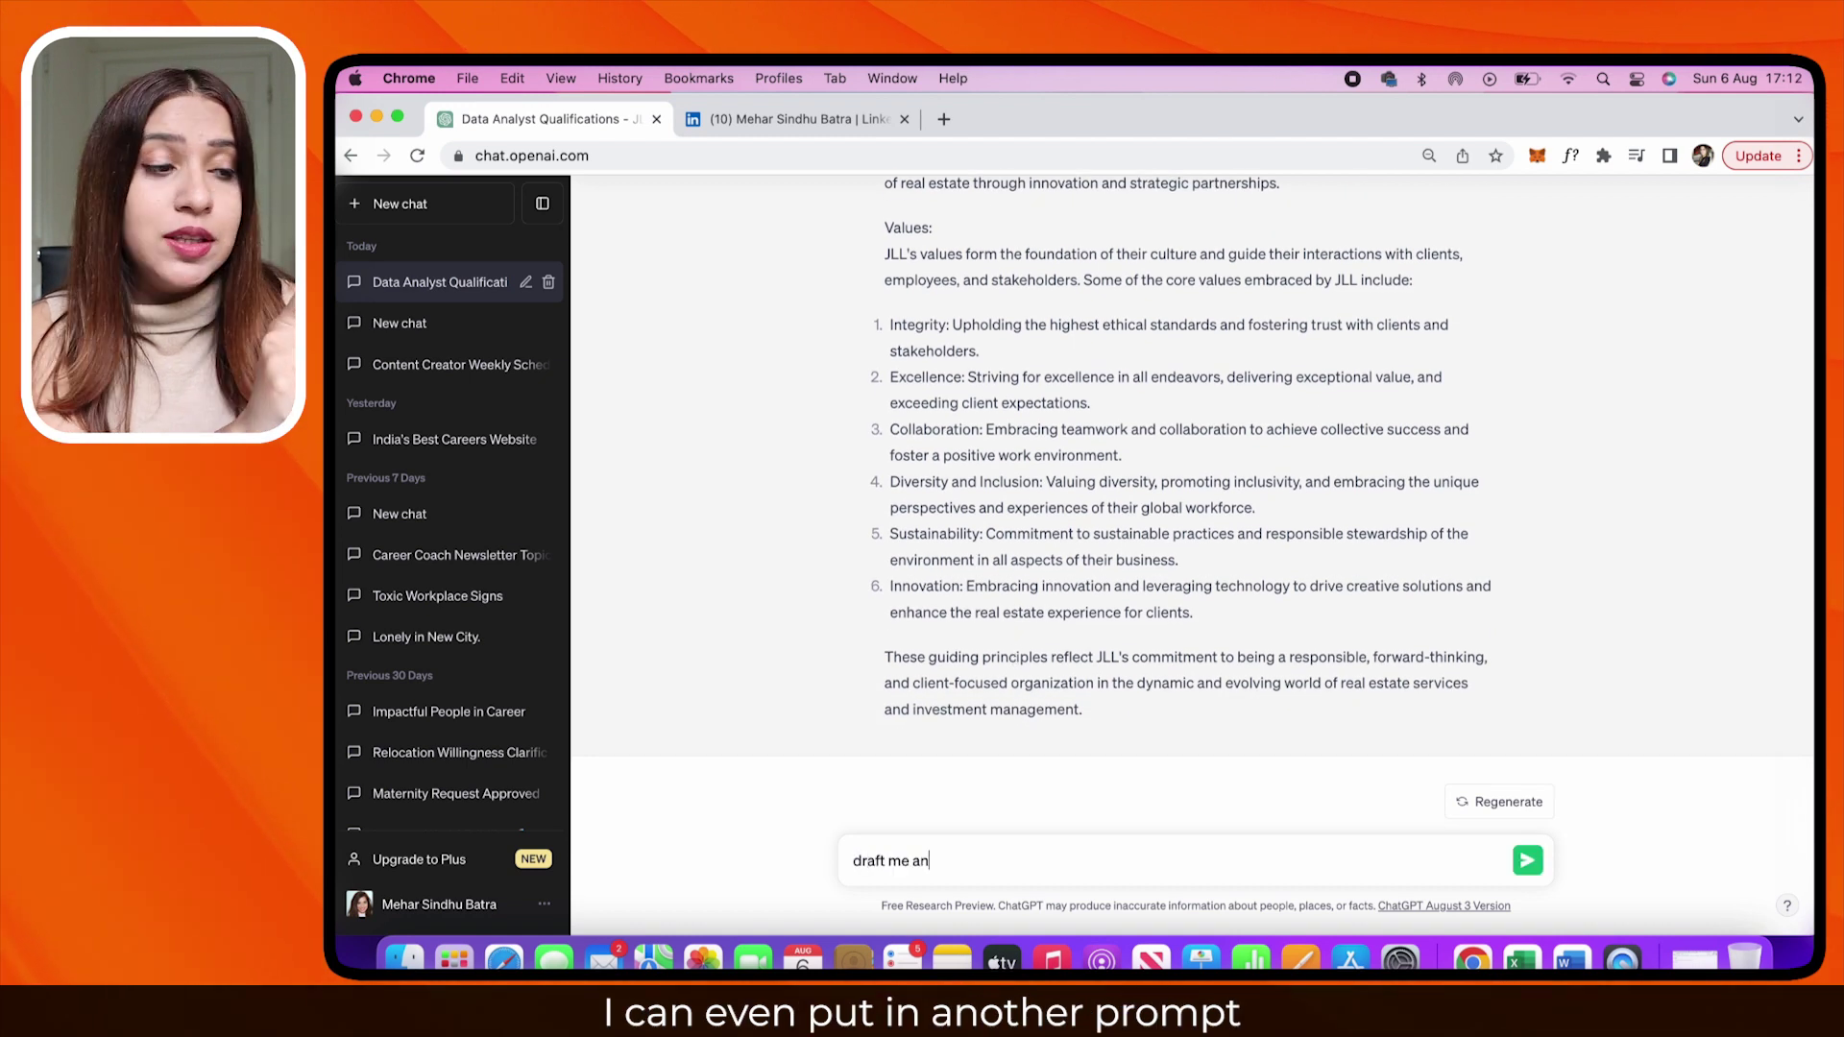
{"action": "type", "text": "interview answe"}
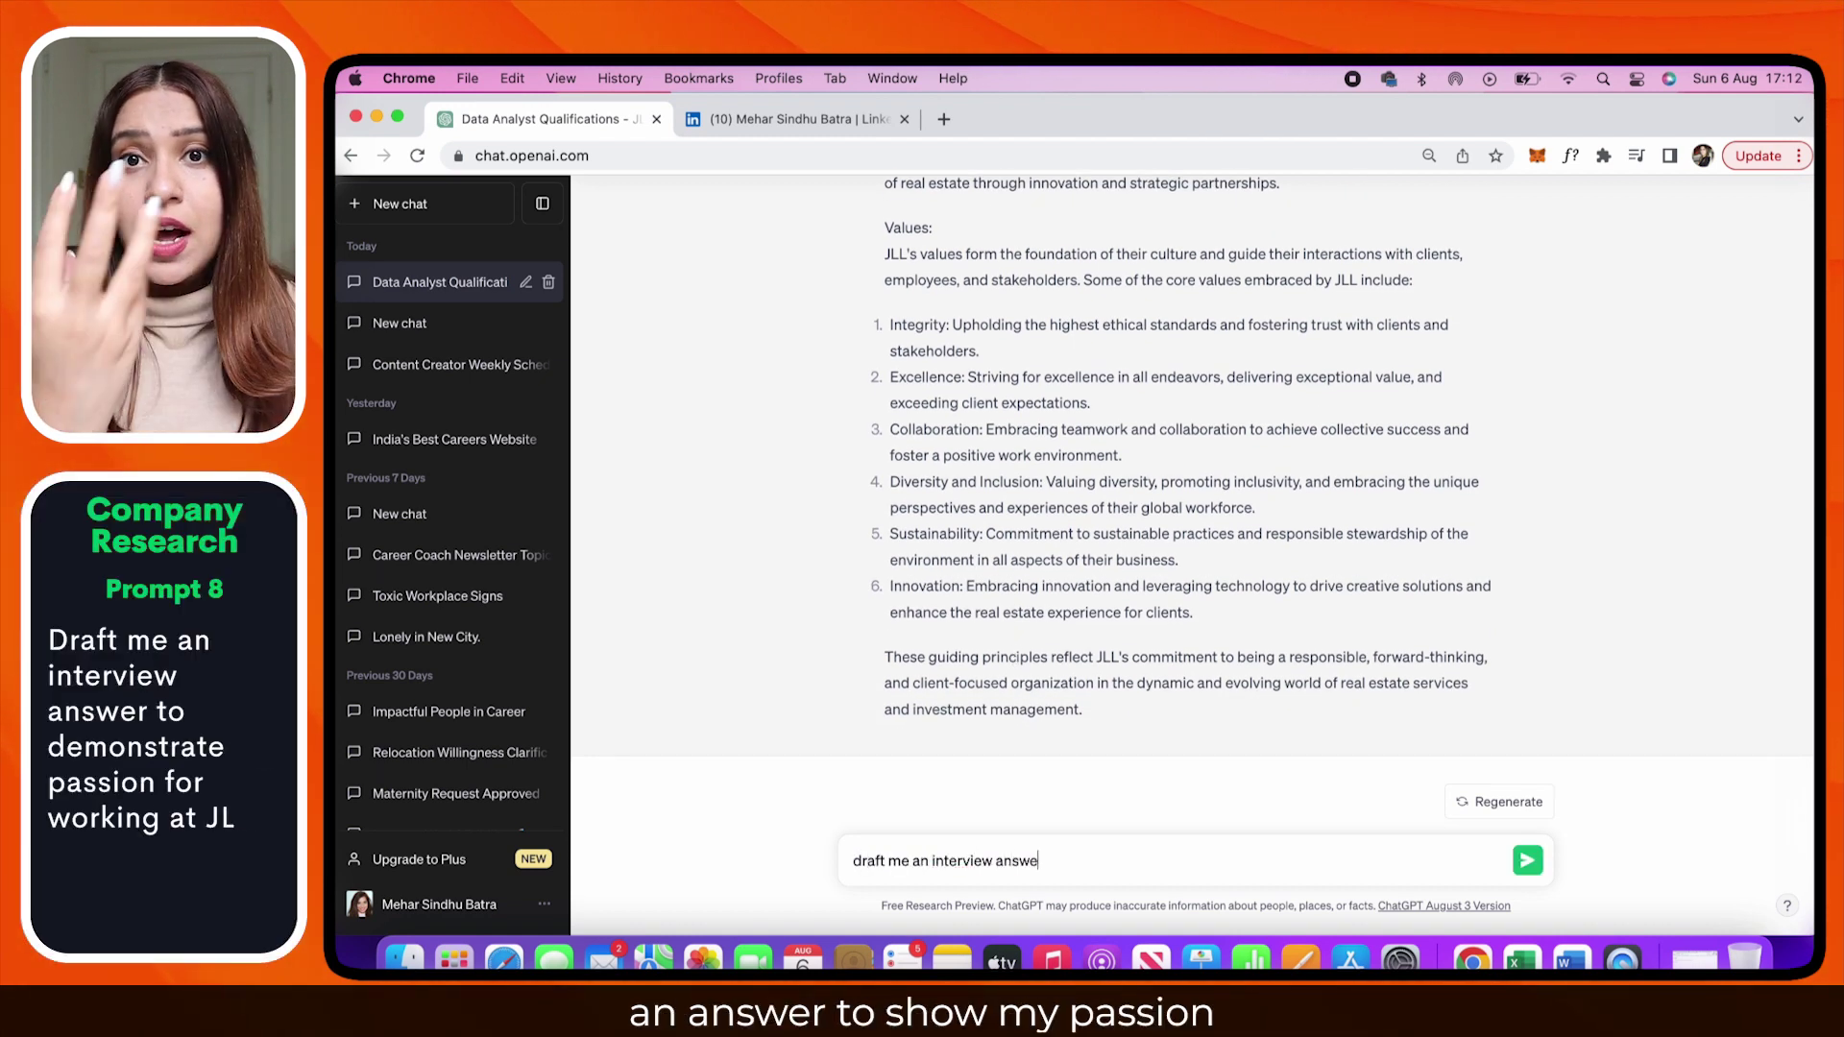
{"action": "type", "text": "n for working at JLL"}
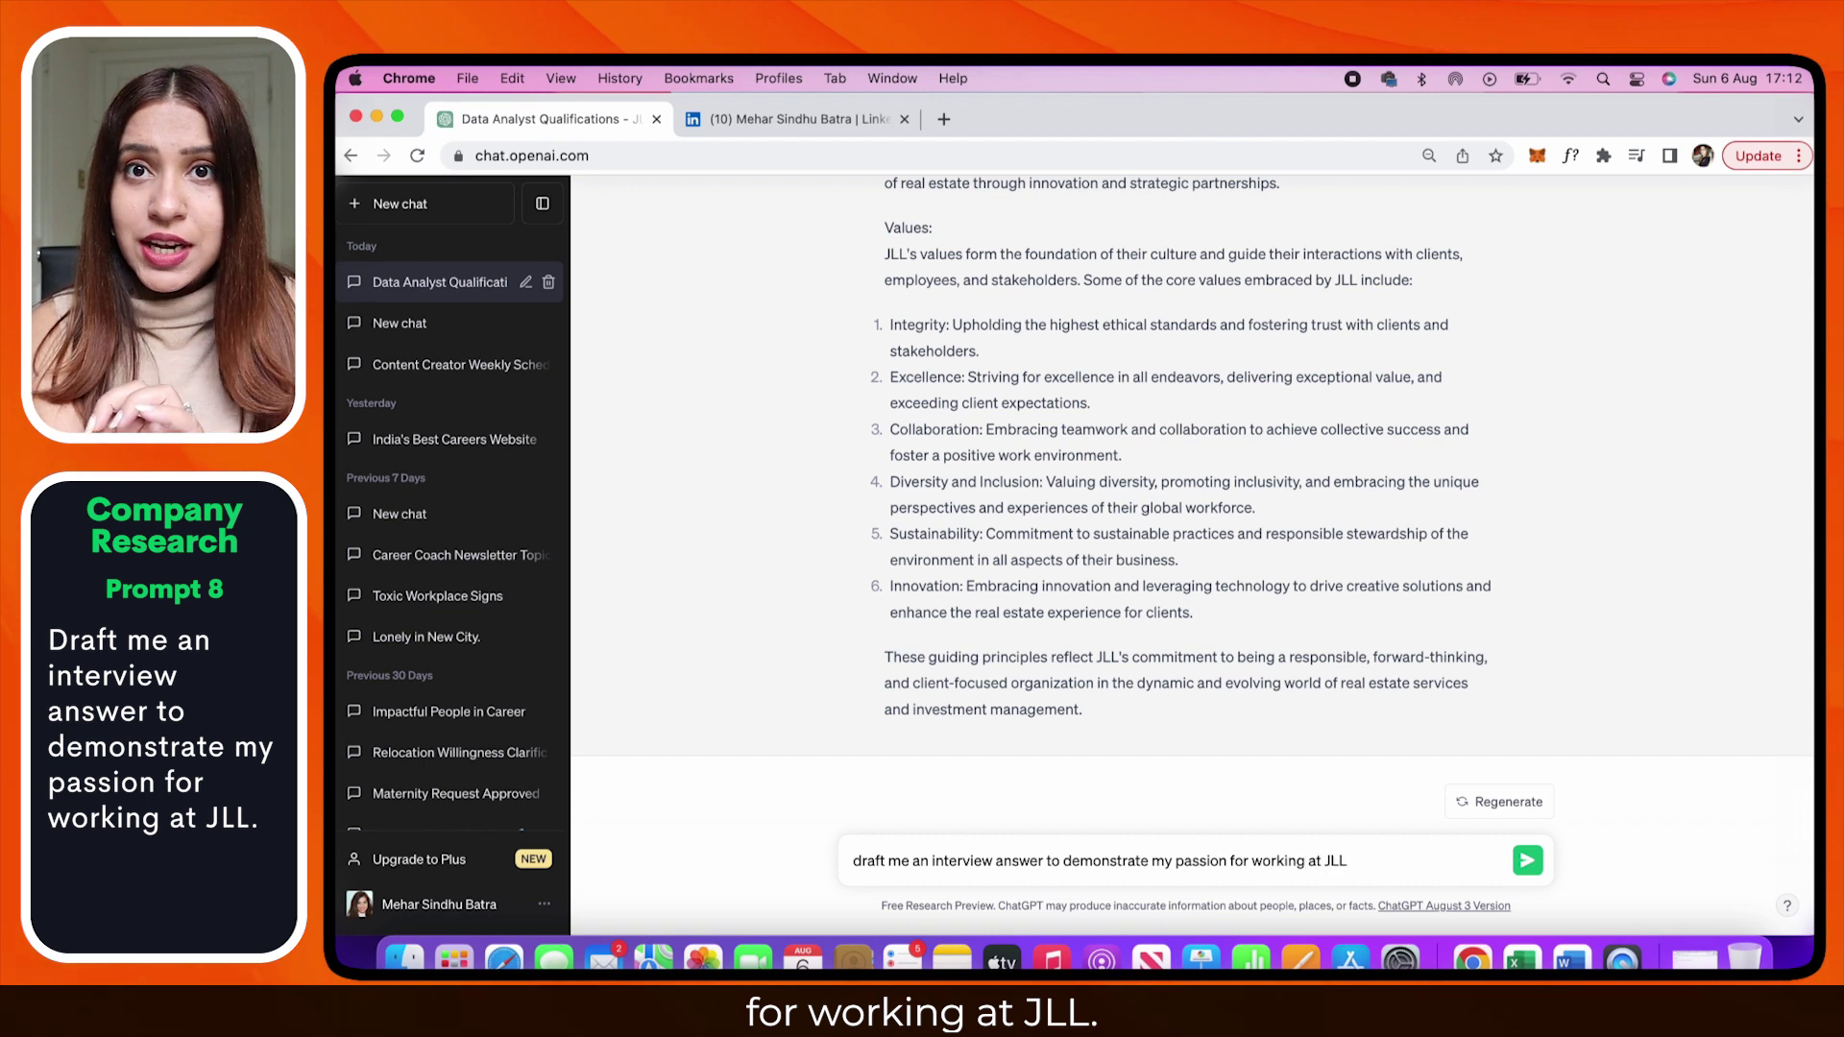
Send the request for an interview answer showing passion for working at JLL
{"action": "key", "text": "Return"}
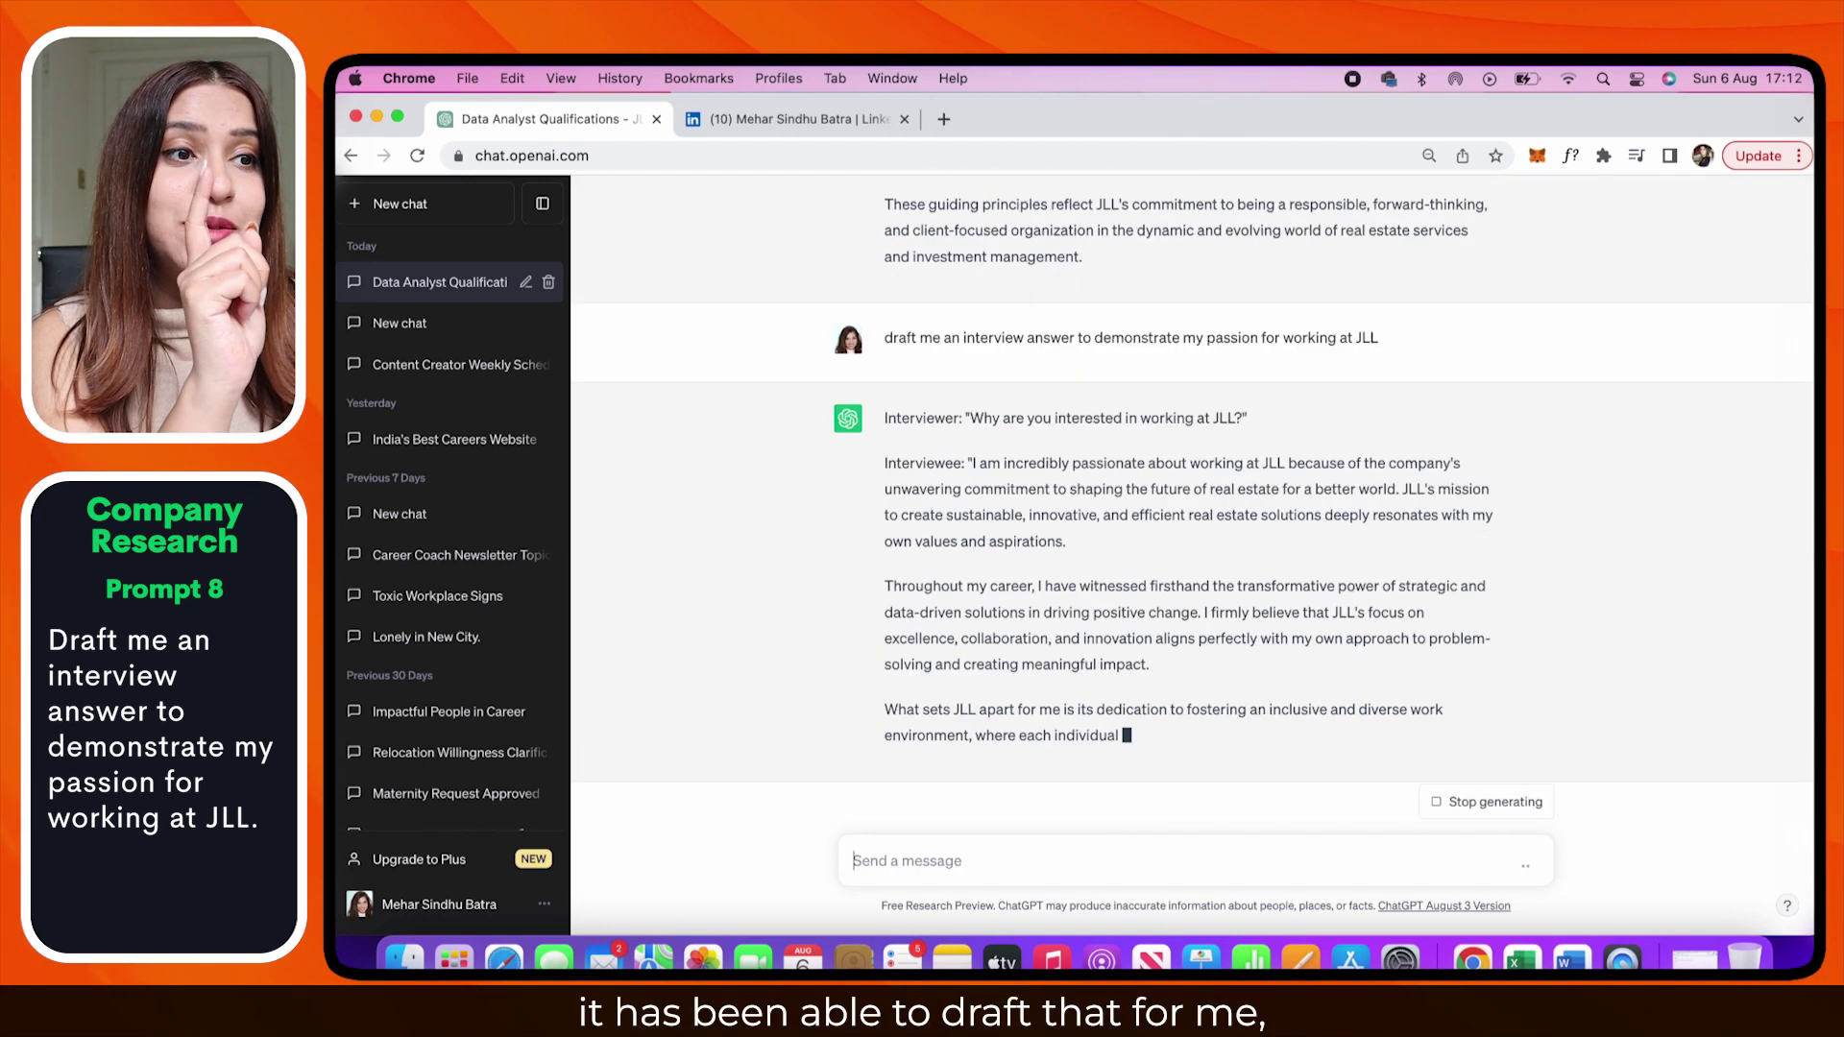